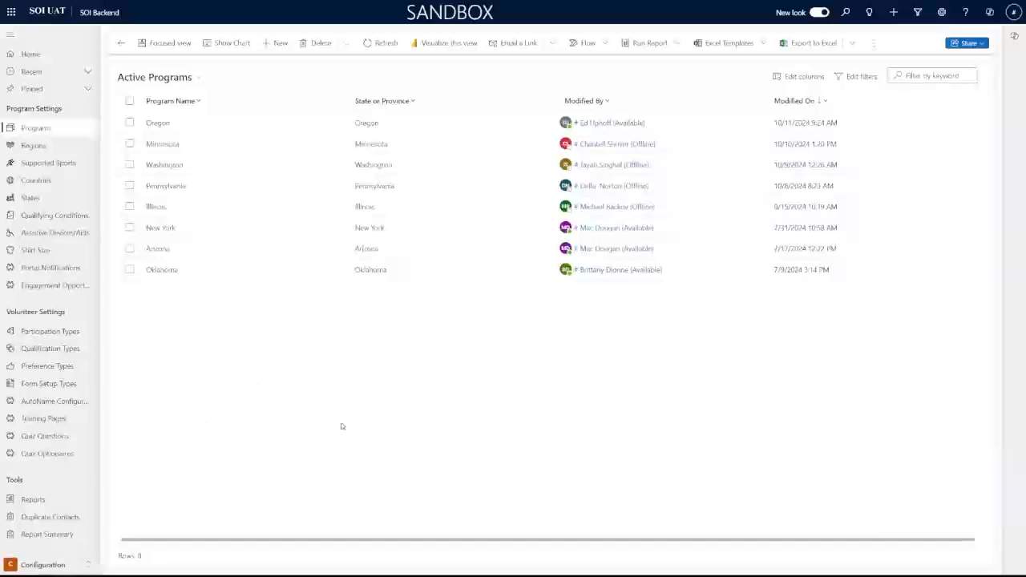
# Go to the Programs list in the Configuration area and open the Illinois program record
pyautogui.click(38, 565)
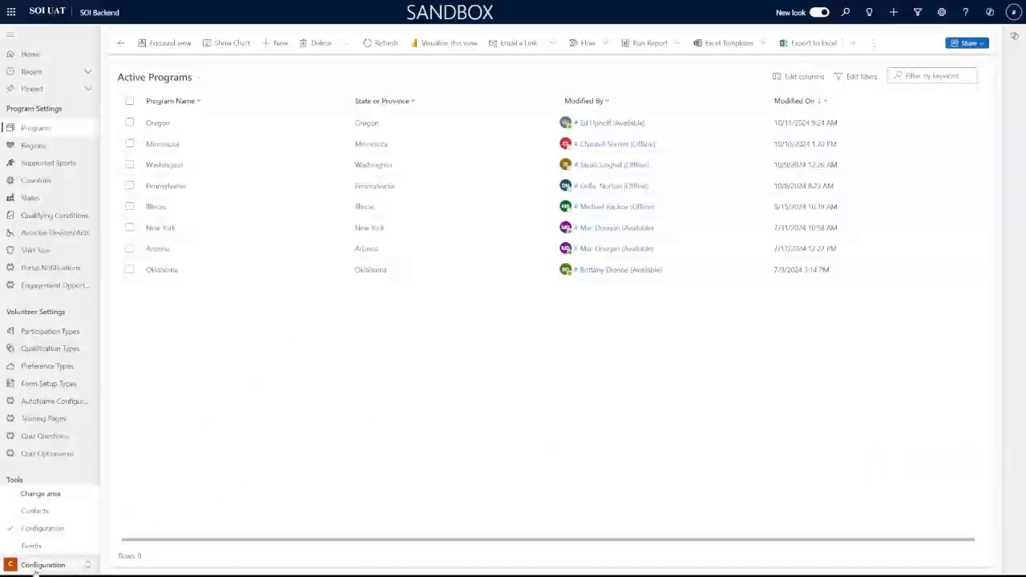
pyautogui.click(46, 529)
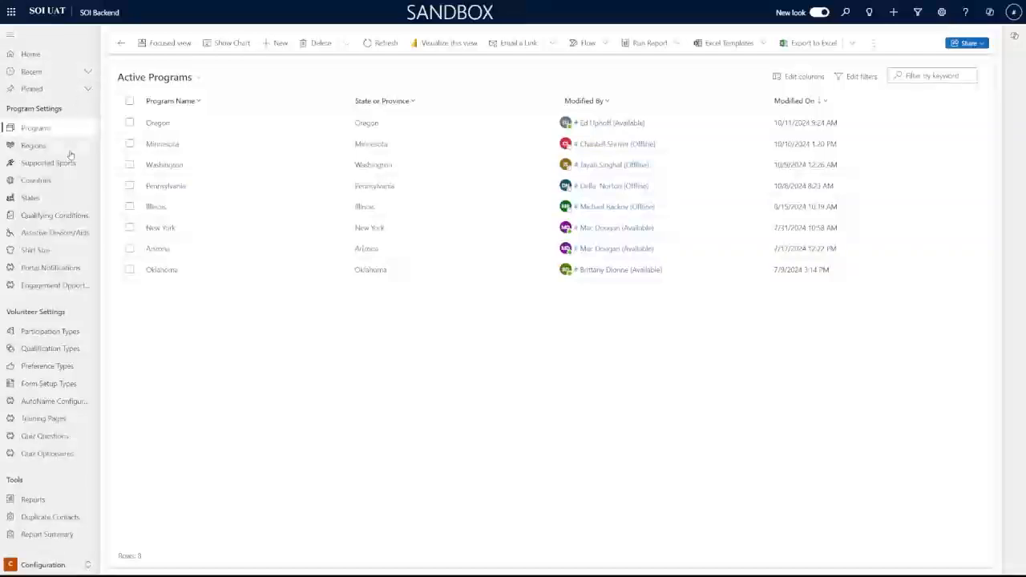
pyautogui.click(48, 128)
pyautogui.click(156, 208)
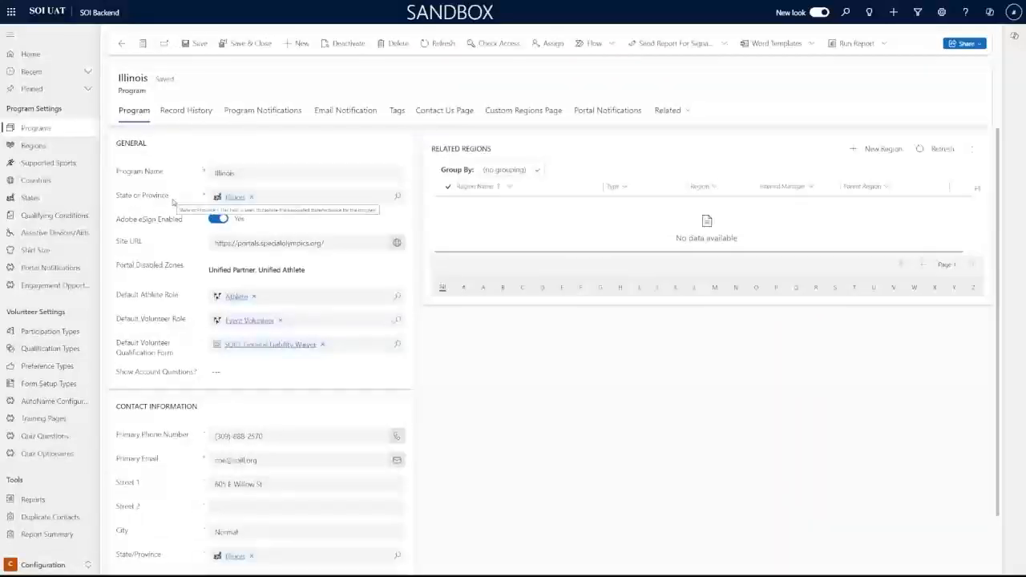
pyautogui.scroll(-2, 510, 193)
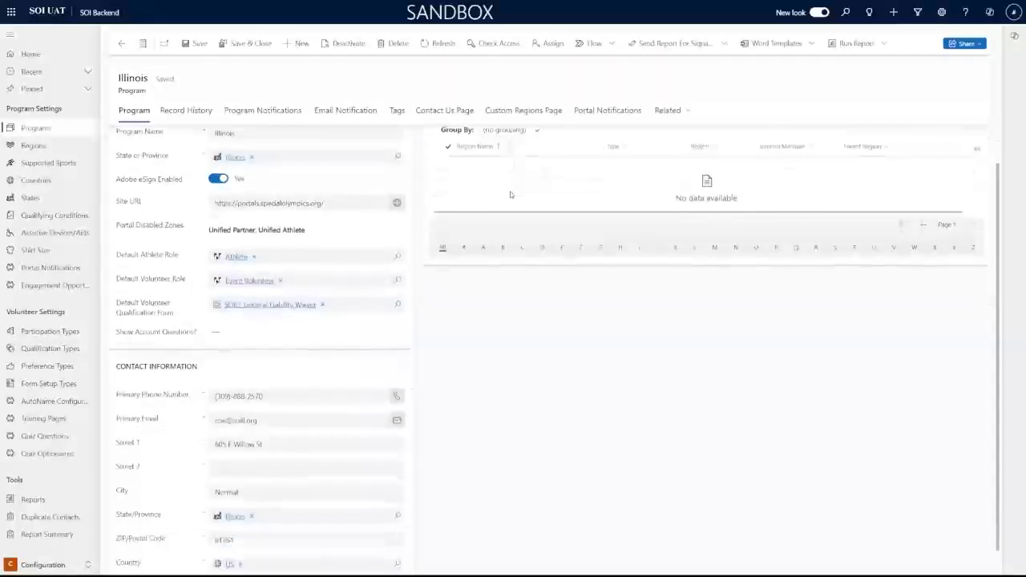
pyautogui.scroll(2, 510, 195)
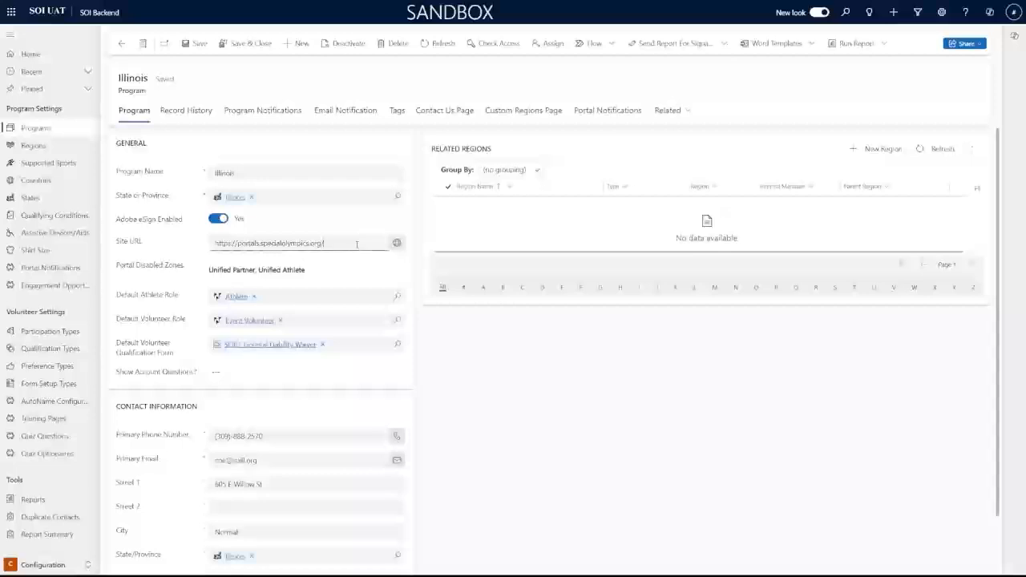
pyautogui.scroll(-1, 357, 245)
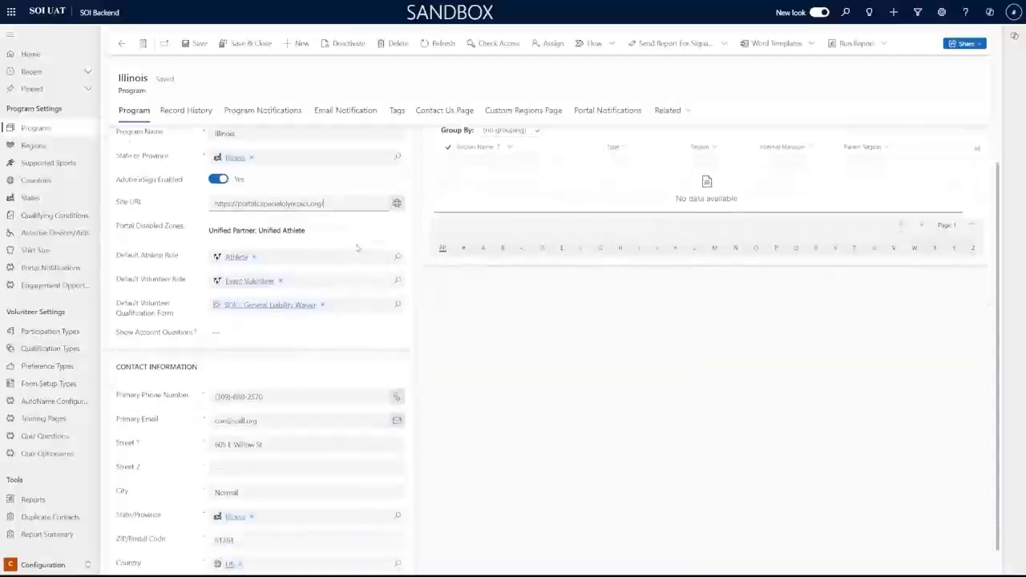
pyautogui.scroll(1, 358, 244)
pyautogui.scroll(-1, 357, 245)
pyautogui.scroll(1, 358, 244)
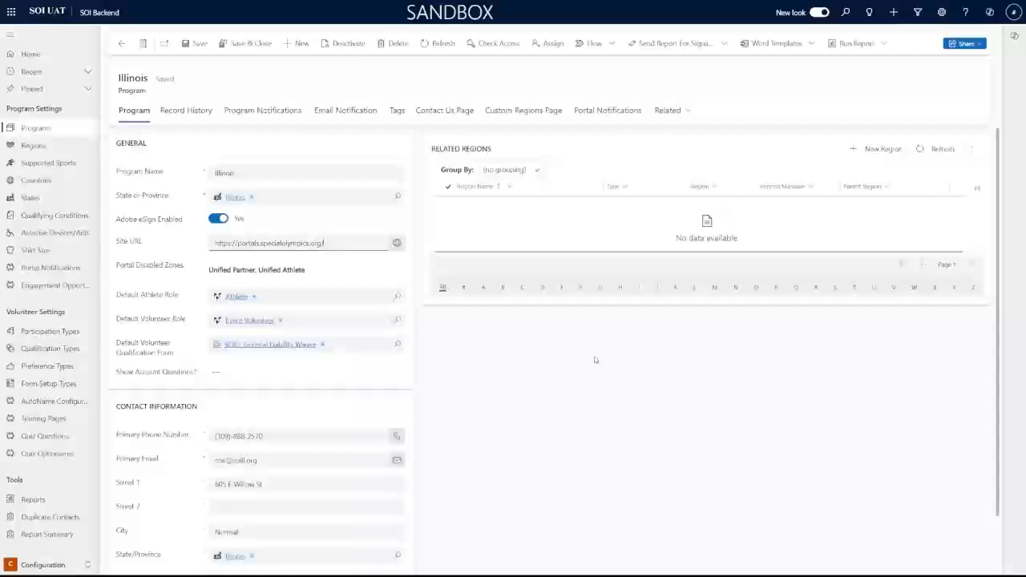
# Switch the Illinois program's Show Account Questions toggle to No on the Program tab
pyautogui.click(217, 374)
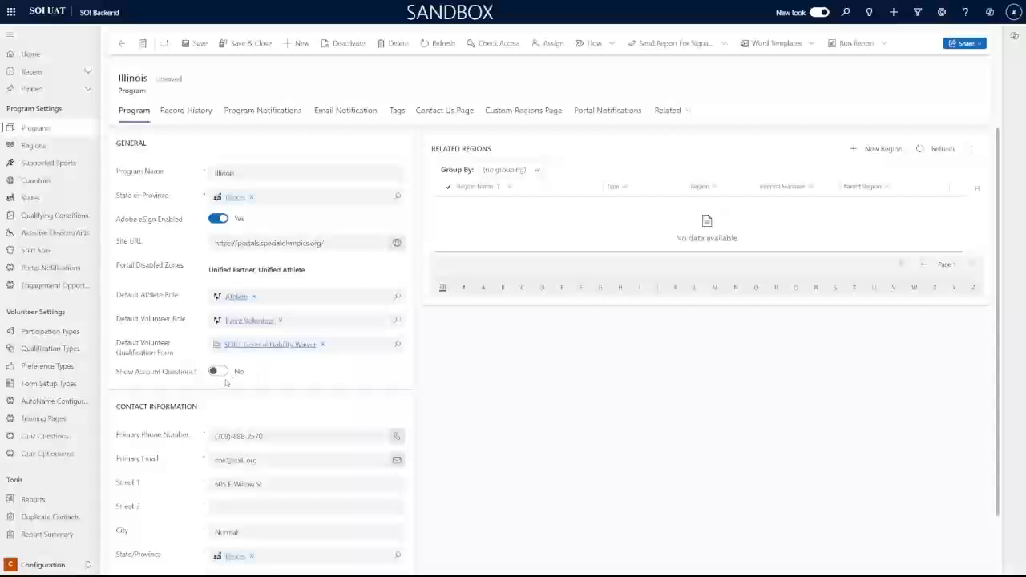
pyautogui.scroll(-1, 294, 341)
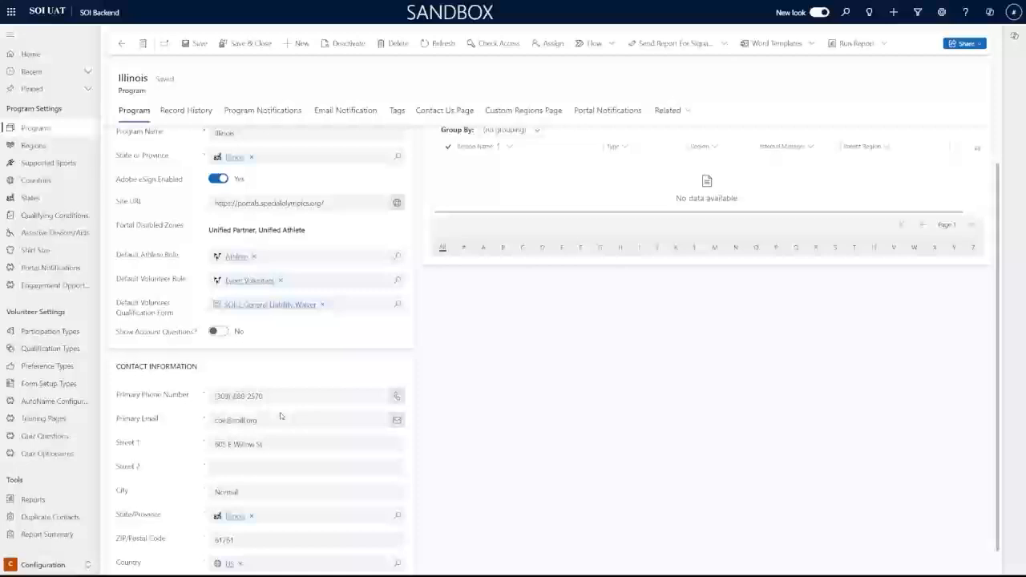
pyautogui.scroll(1, 282, 416)
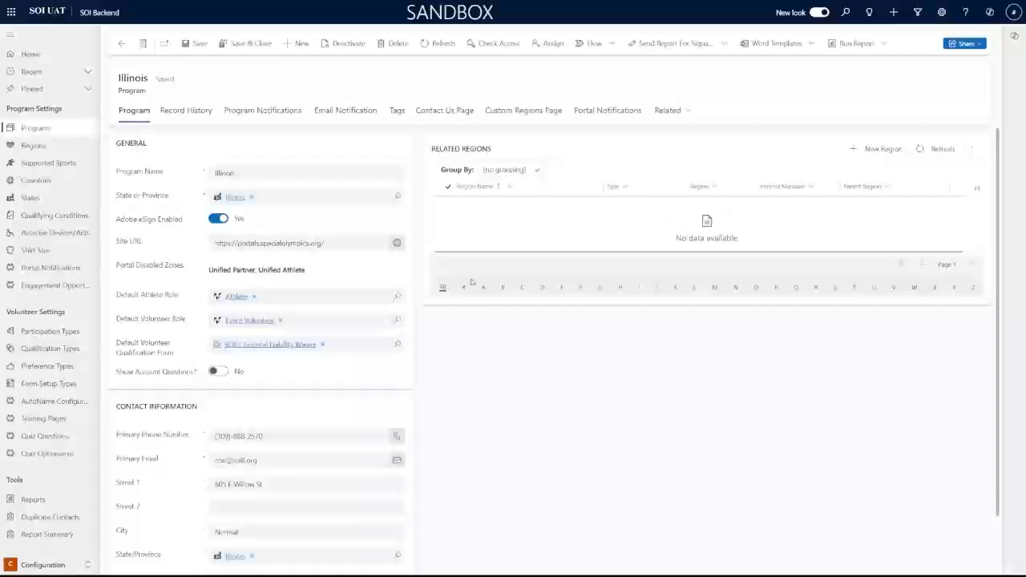
# Review Illinois record history, notification snippets, and its 8 email notifications
pyautogui.click(192, 109)
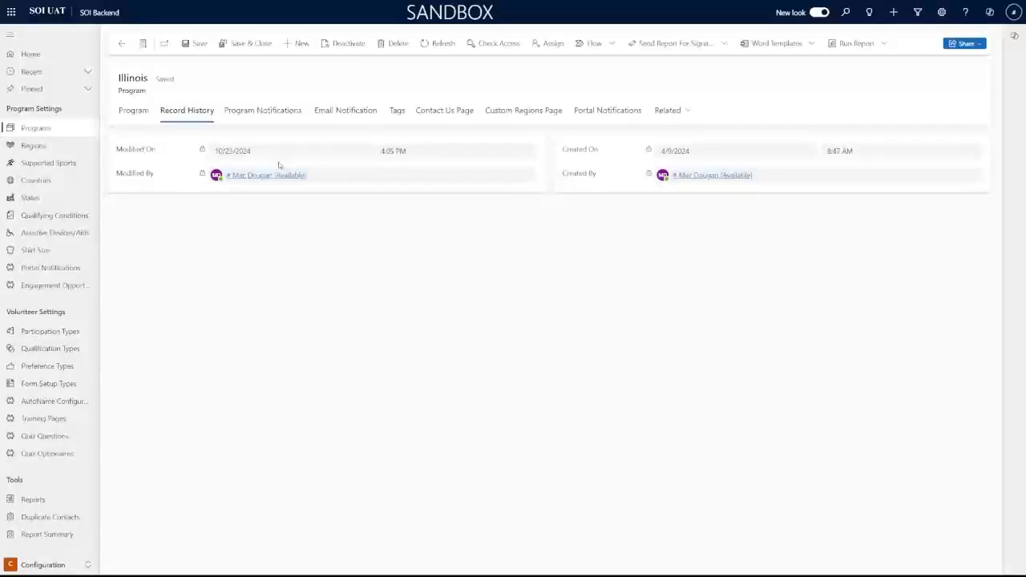
pyautogui.click(285, 120)
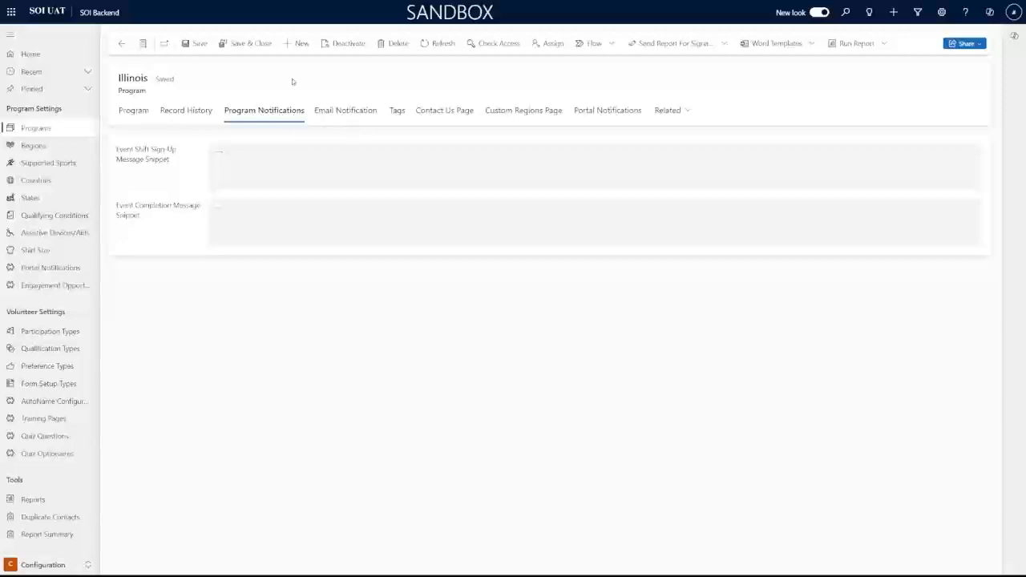
pyautogui.click(335, 116)
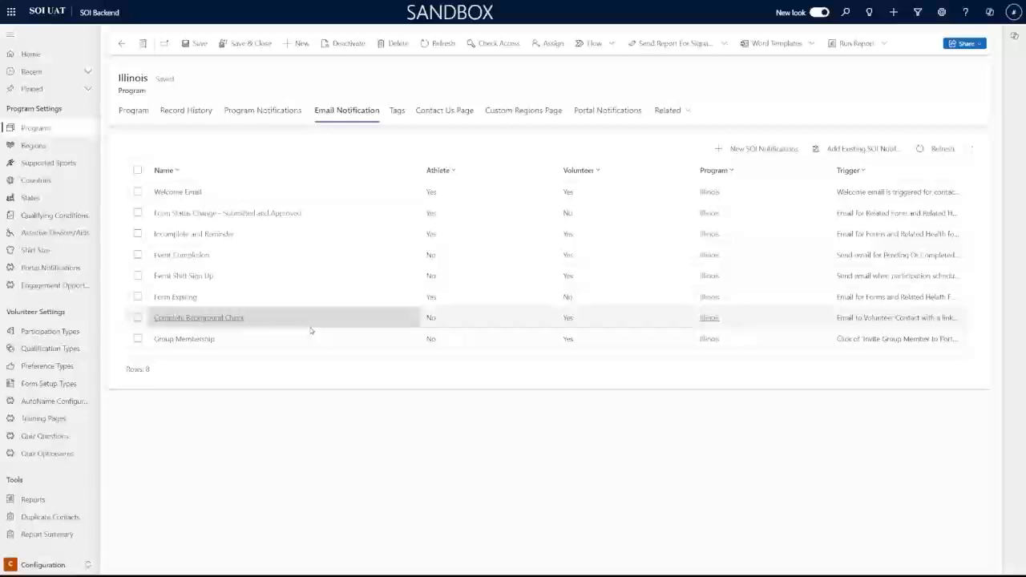
# Create and save a tag named 'Board Member' from the Illinois program's Tags list
pyautogui.click(404, 120)
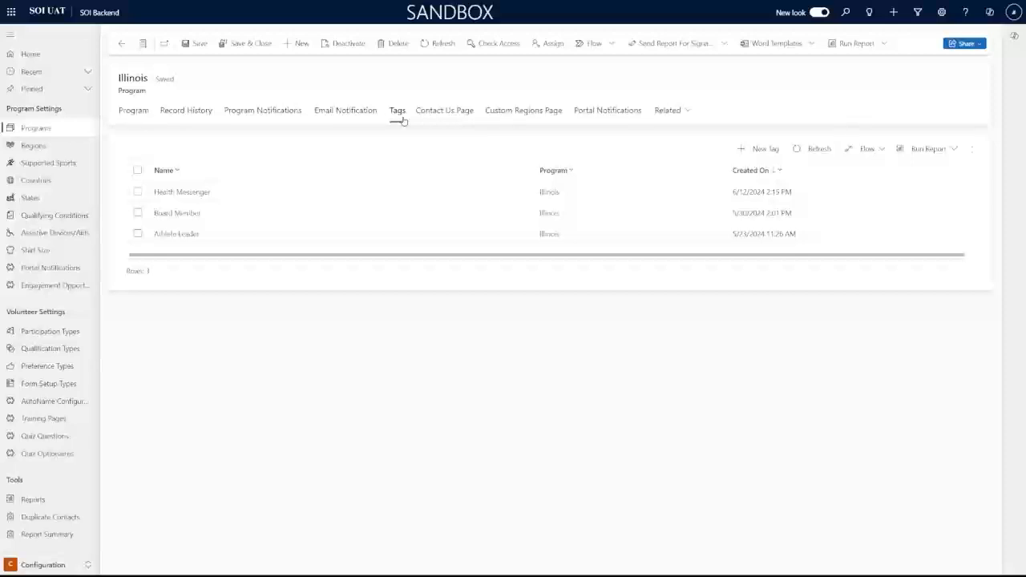
pyautogui.click(756, 149)
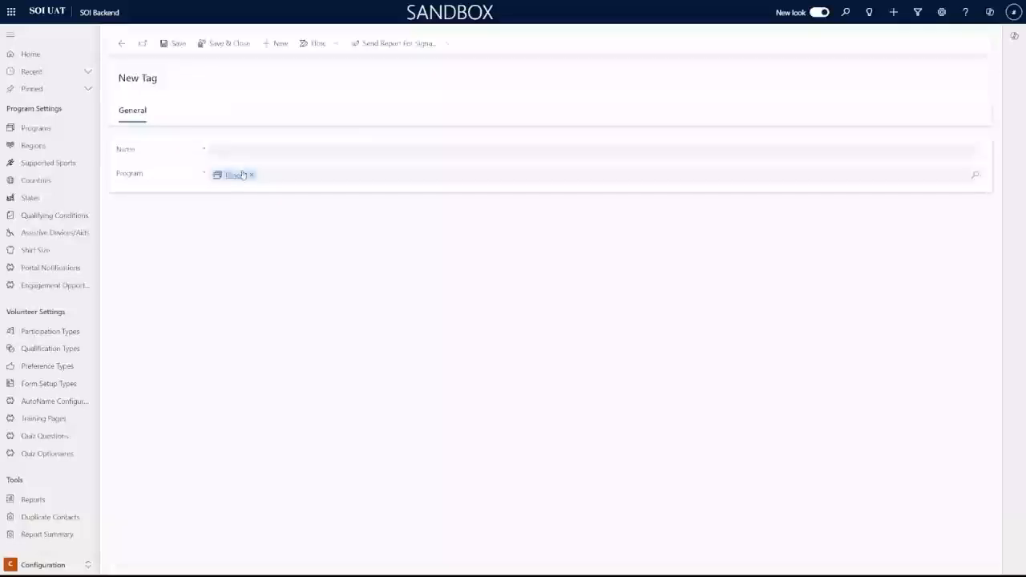
pyautogui.write('Board Member')
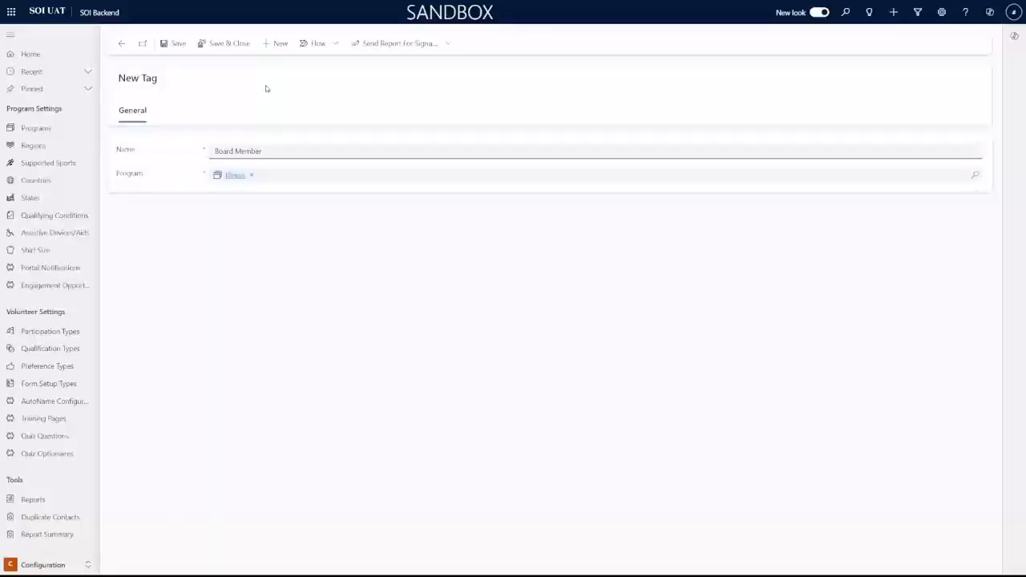
pyautogui.click(224, 44)
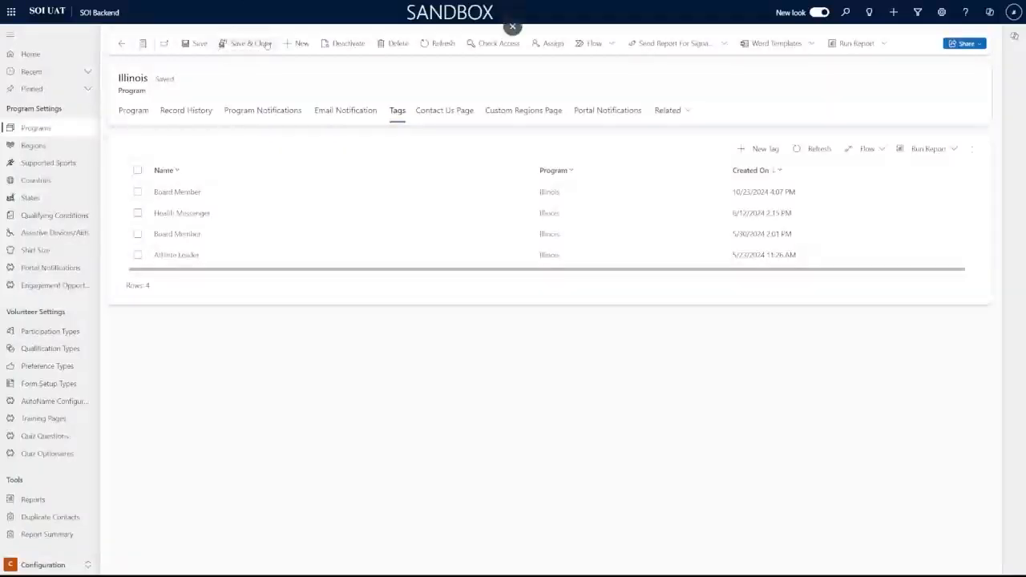
pyautogui.click(446, 113)
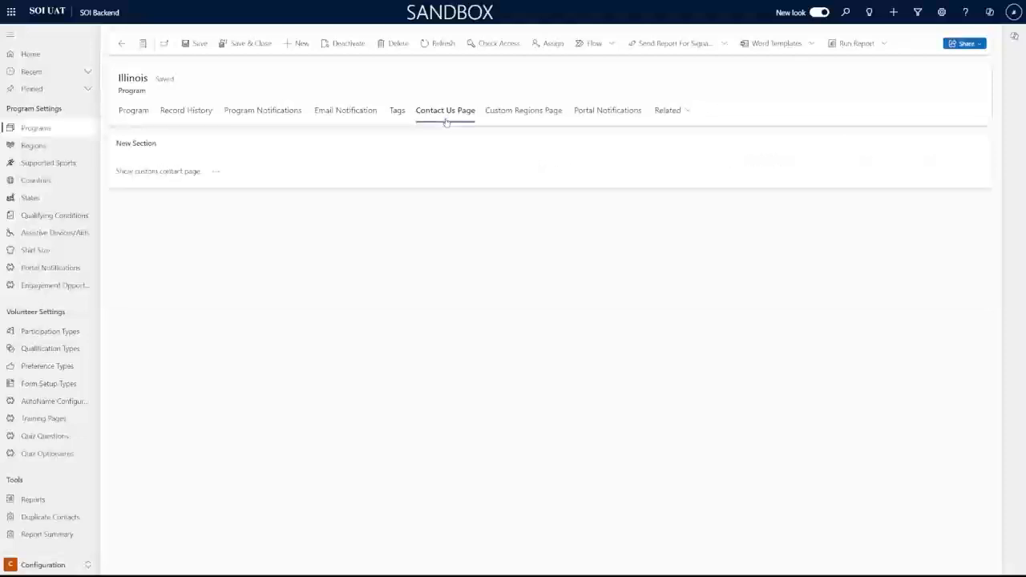
pyautogui.click(217, 174)
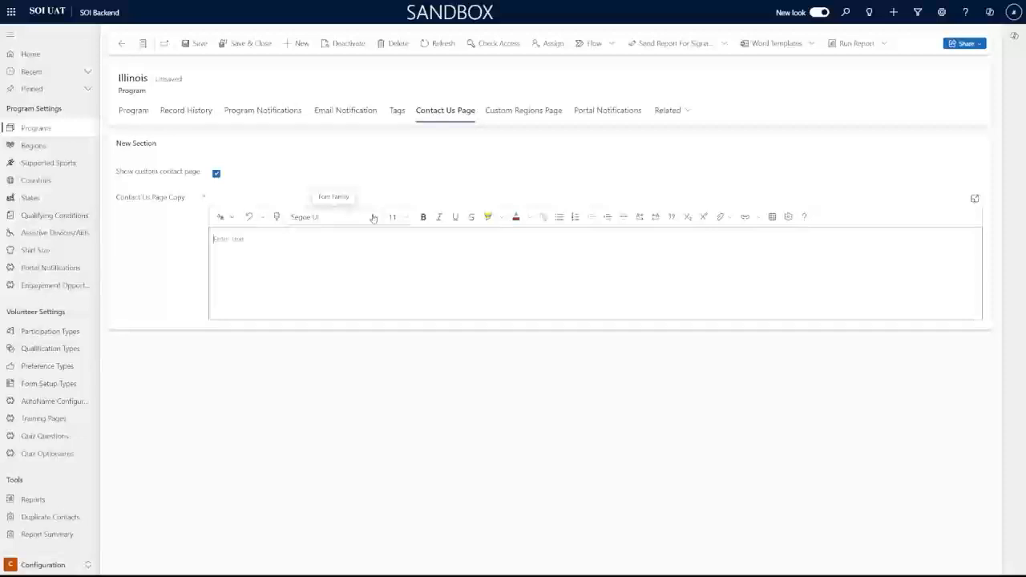
pyautogui.write('Volunteers c')
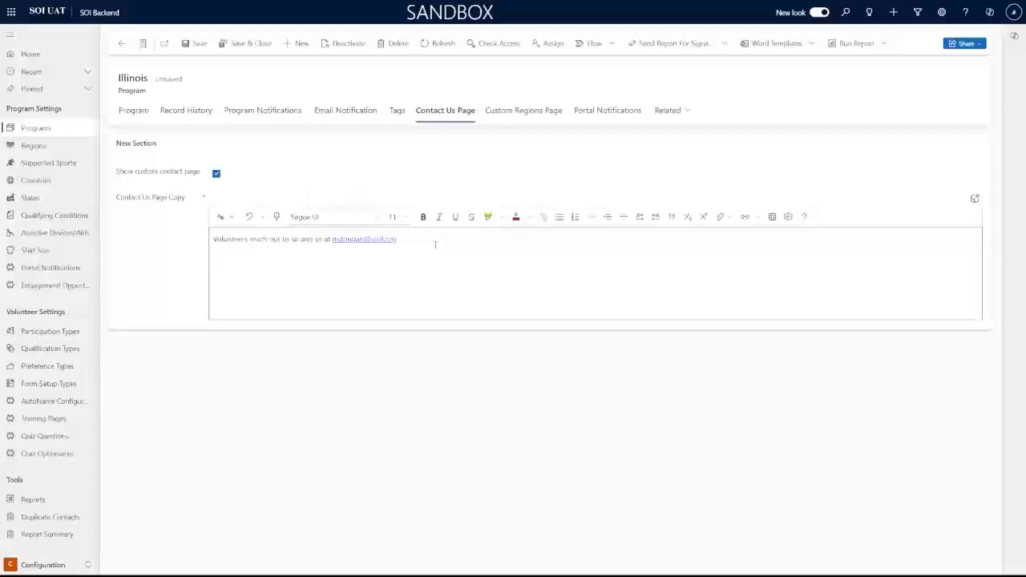
pyautogui.press('Return')
pyautogui.write('Reach us at www.soill.o')
# Fix the copy's last typo and format it bold, italic, underlined, red Impact with yellow highlight
pyautogui.press('BackSpace')
pyautogui.press('BackSpace')
pyautogui.write('o')
pyautogui.moveTo(298, 259); pyautogui.dragTo(201, 247)
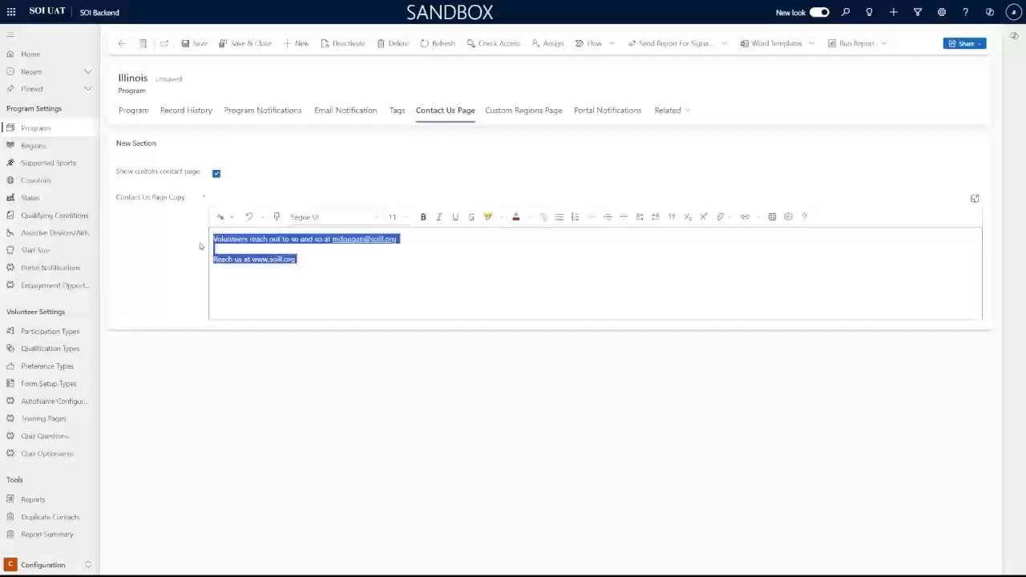
pyautogui.click(371, 217)
pyautogui.click(319, 347)
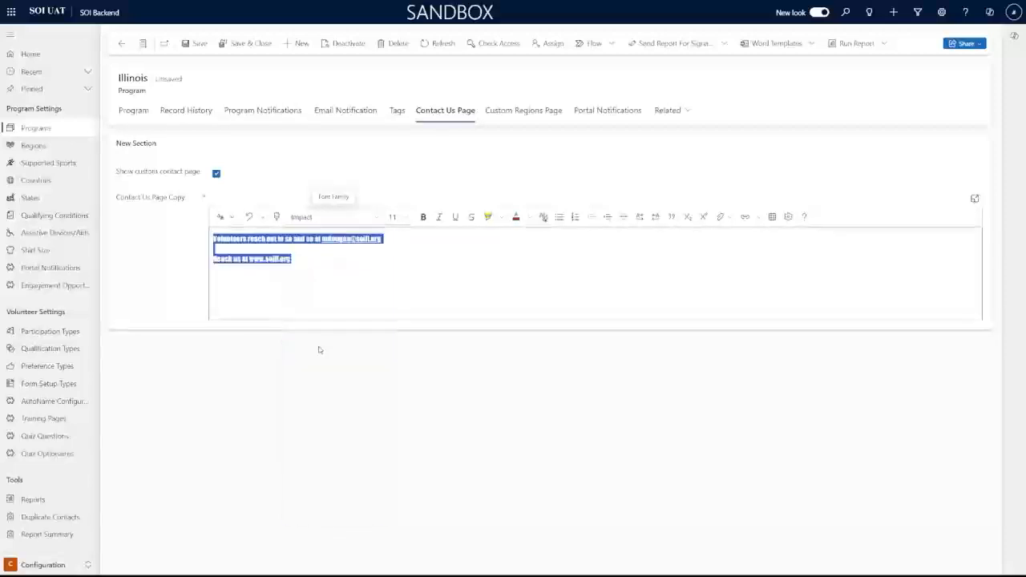
pyautogui.click(424, 218)
pyautogui.click(439, 218)
pyautogui.click(456, 218)
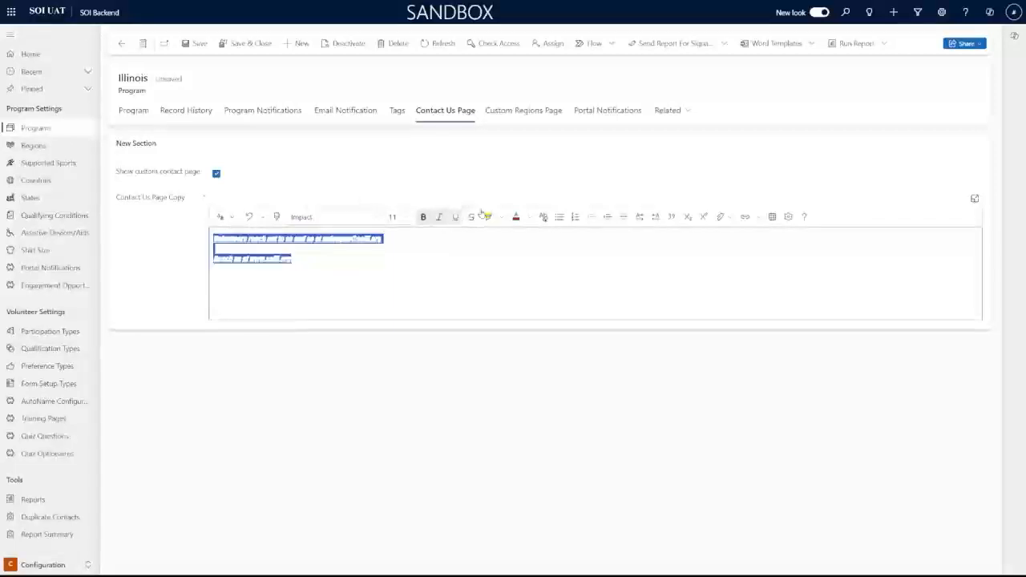
pyautogui.click(486, 216)
pyautogui.click(516, 217)
pyautogui.click(520, 273)
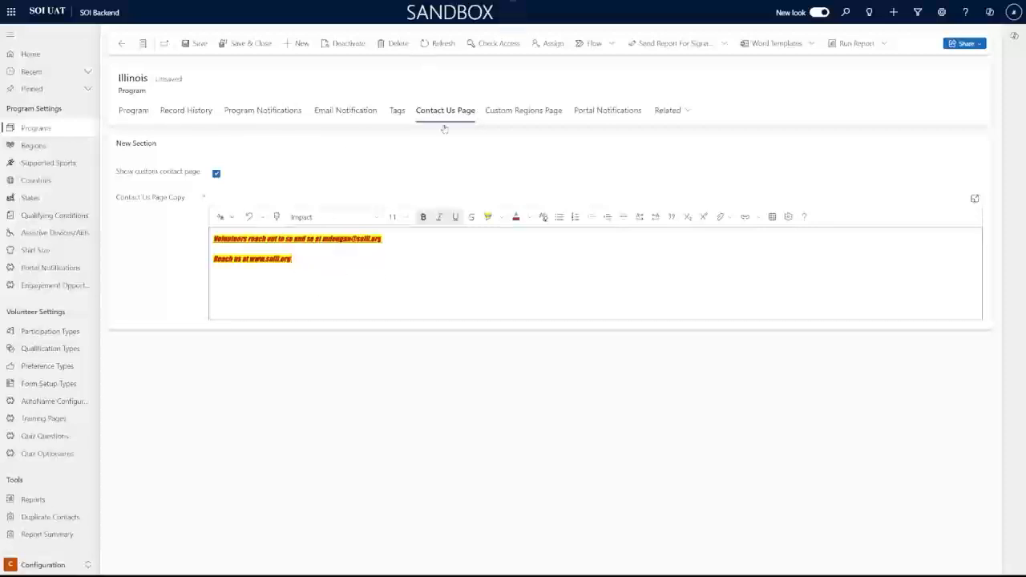
pyautogui.click(516, 112)
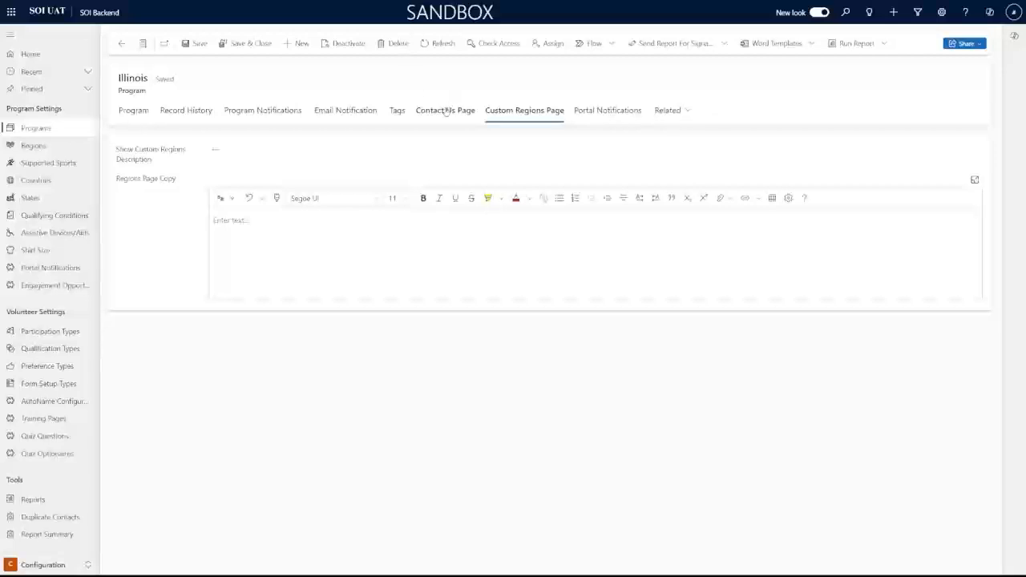
# Toggle Show Custom Regions Description on and back off, leaving the Regions Page Copy empty
pyautogui.click(215, 152)
pyautogui.click(271, 245)
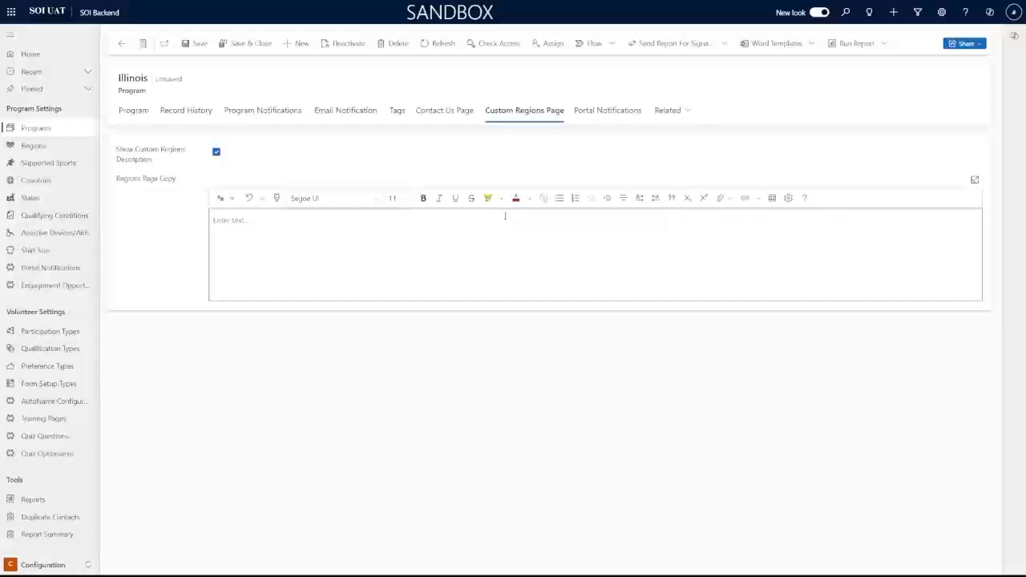
pyautogui.click(217, 153)
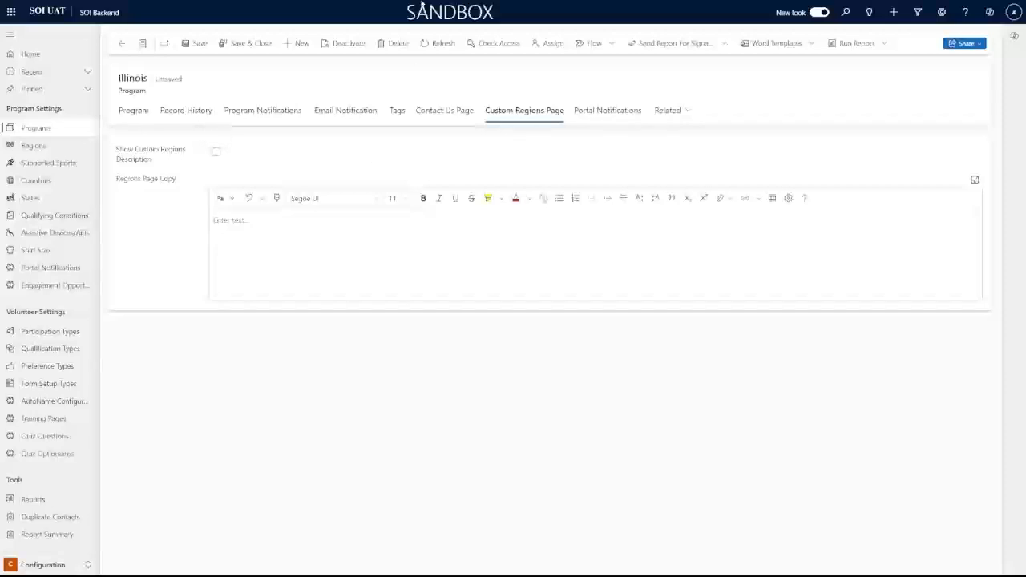
pyautogui.click(590, 116)
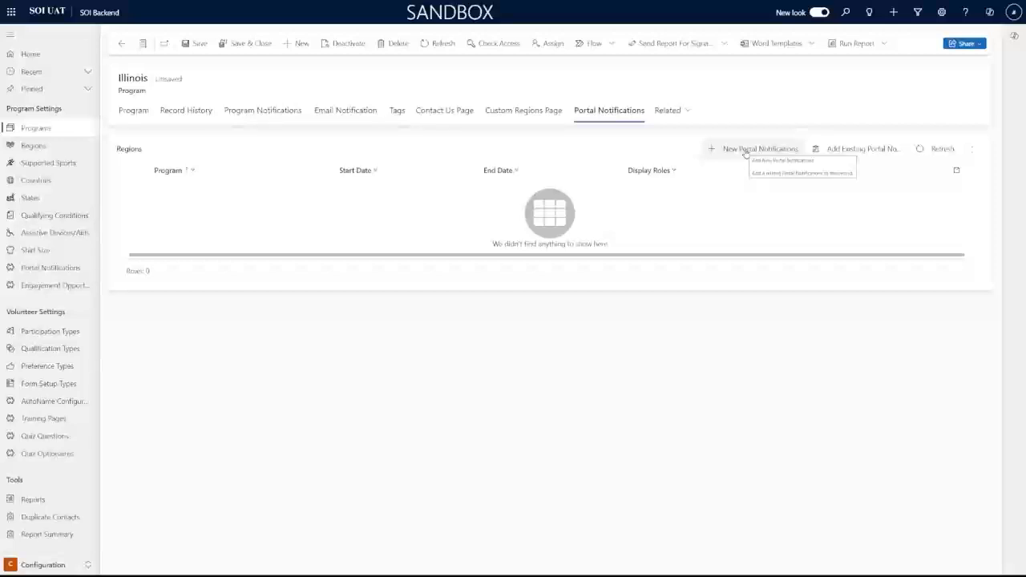
# Start a new portal notification running 10/23–10/31/2024 with content 'Happy Halloween!'
pyautogui.click(745, 150)
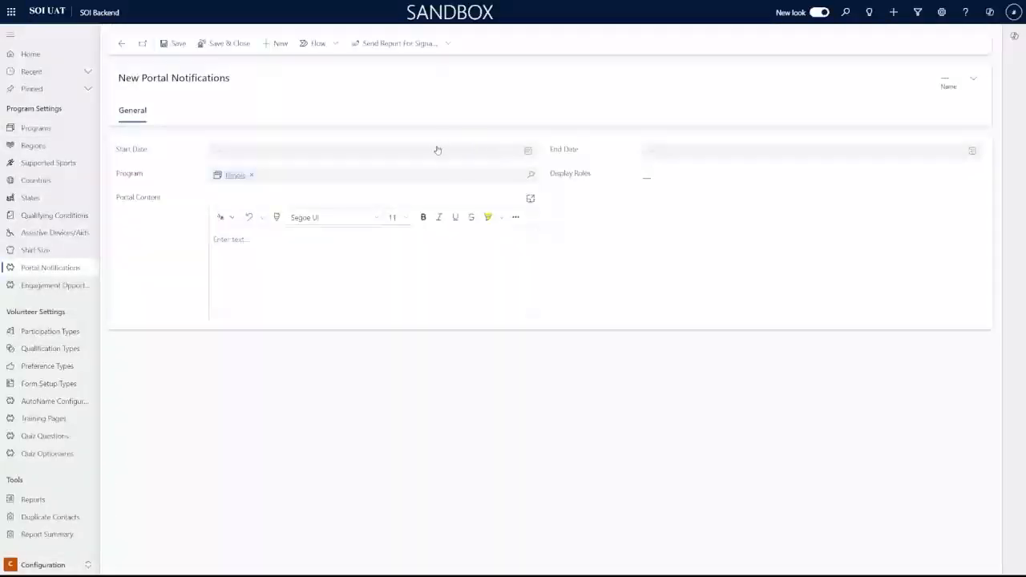
pyautogui.click(527, 151)
pyautogui.click(264, 244)
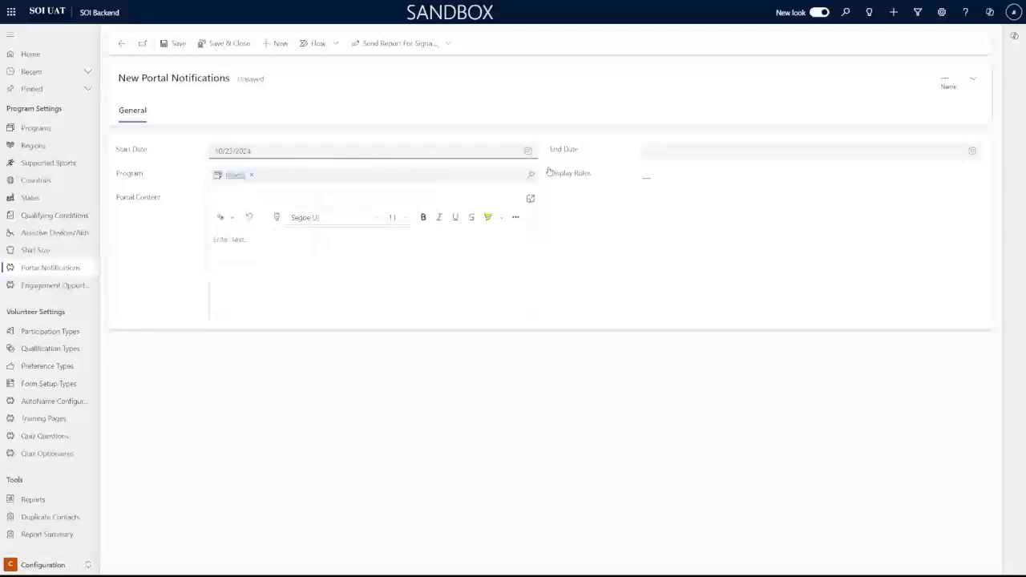
pyautogui.click(744, 154)
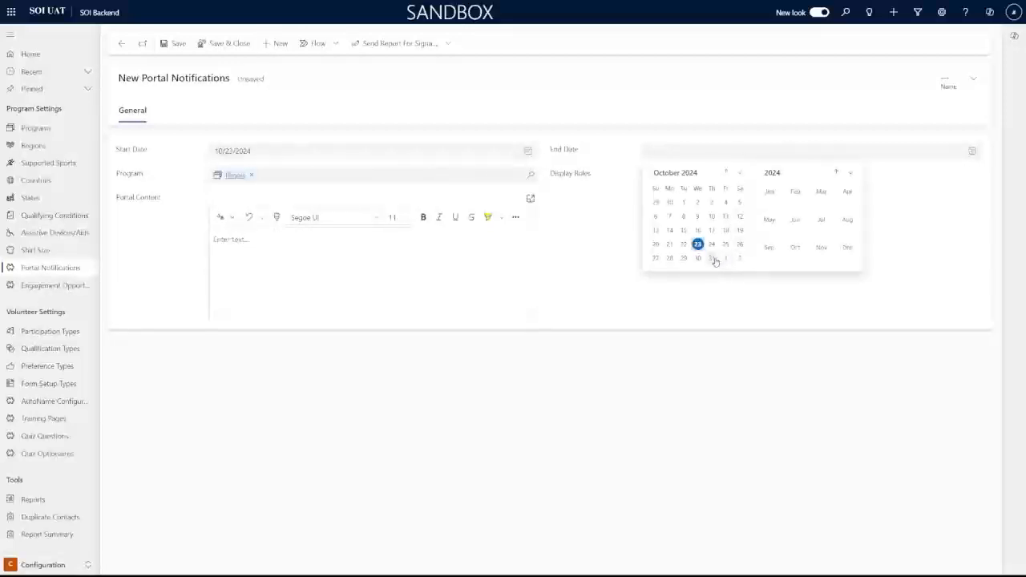
pyautogui.click(712, 258)
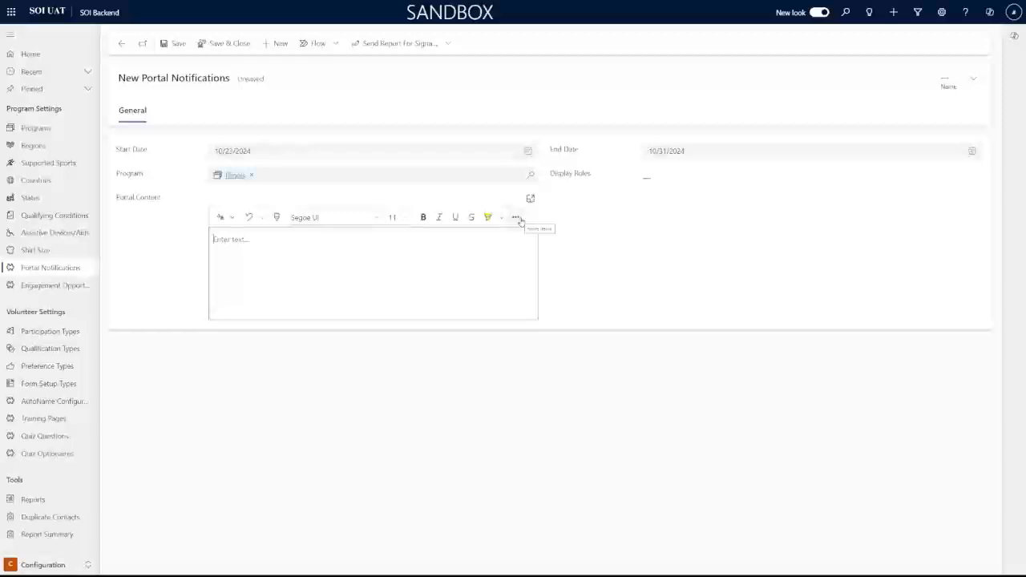
pyautogui.write('Happy Halloween!')
# Set display roles Athlete, Coach, Program Coordinator, Volunteer, Parent/Guardian, then save the notification
pyautogui.click(712, 177)
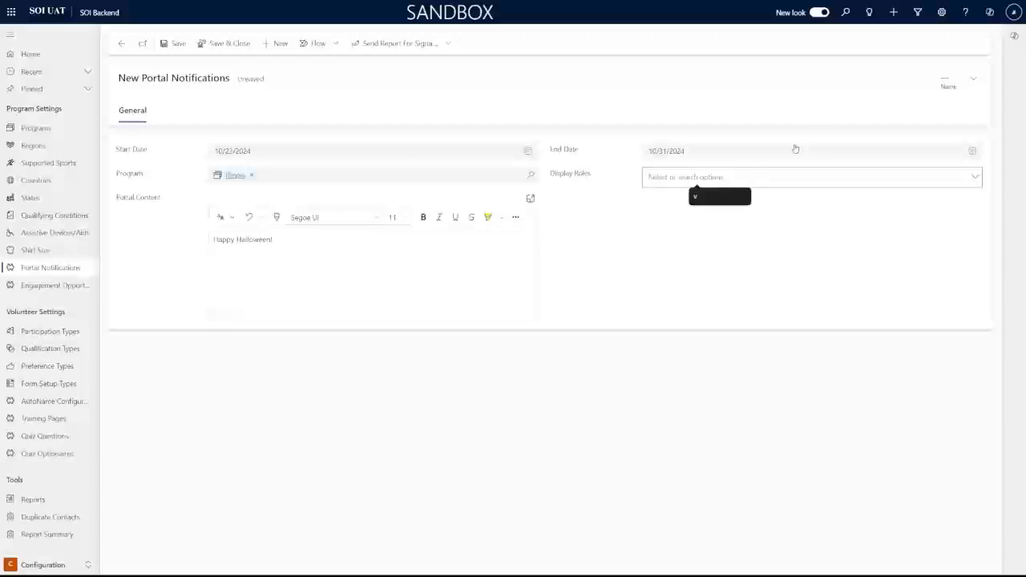
pyautogui.click(969, 179)
pyautogui.click(675, 220)
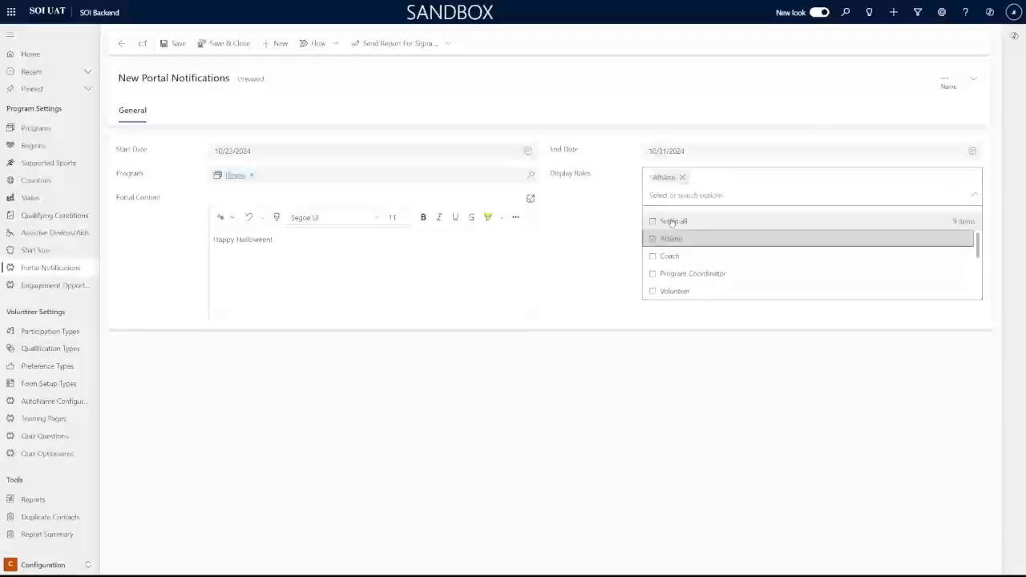
pyautogui.click(679, 258)
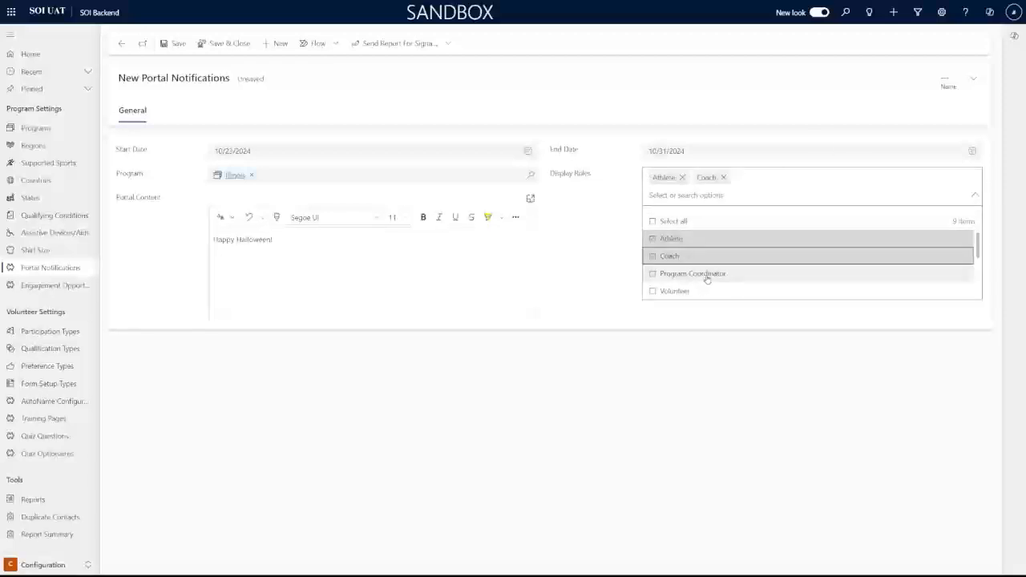
pyautogui.click(709, 276)
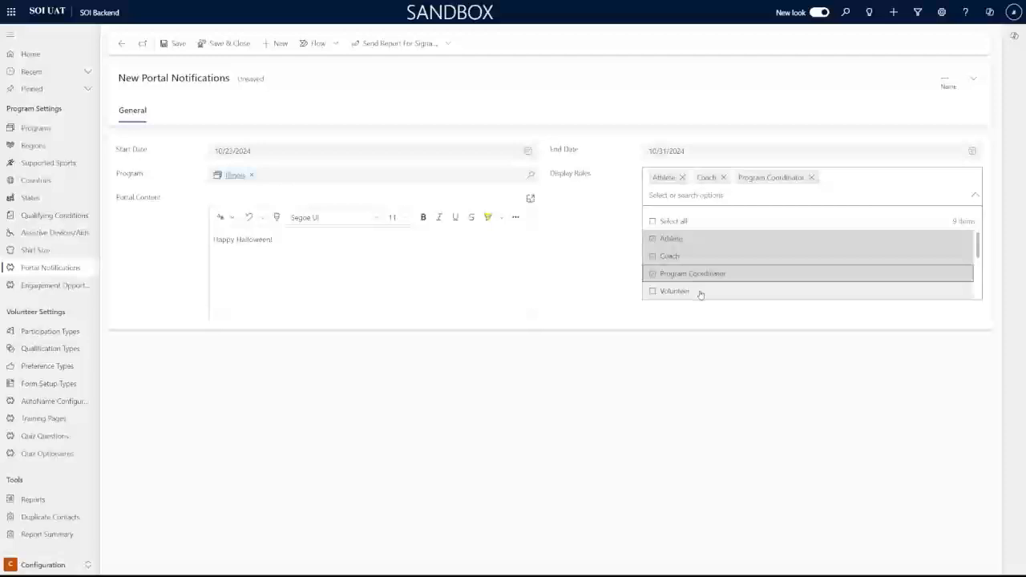
pyautogui.click(700, 292)
pyautogui.scroll(-3, 701, 289)
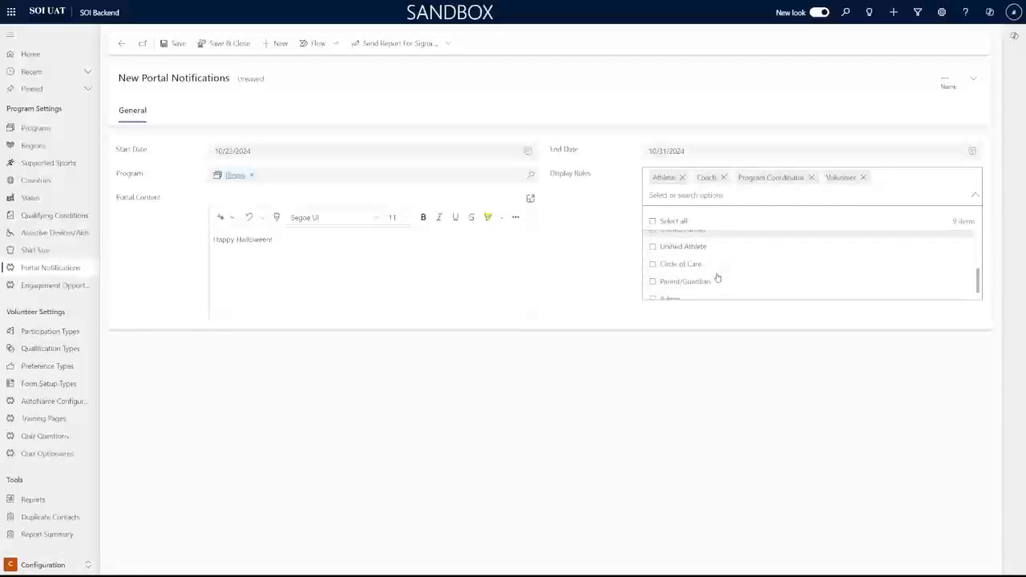
pyautogui.click(707, 277)
pyautogui.click(589, 284)
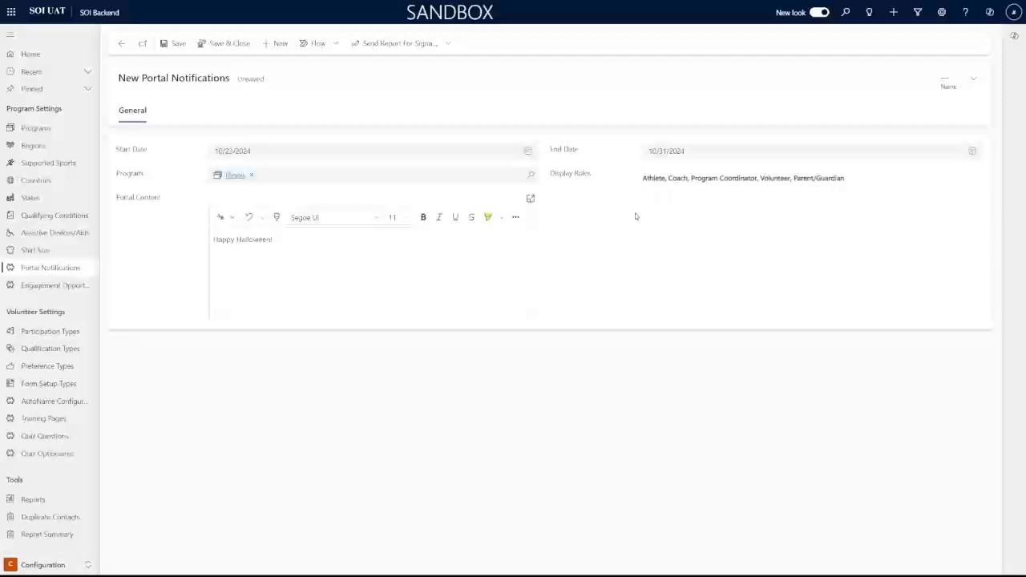
pyautogui.click(180, 44)
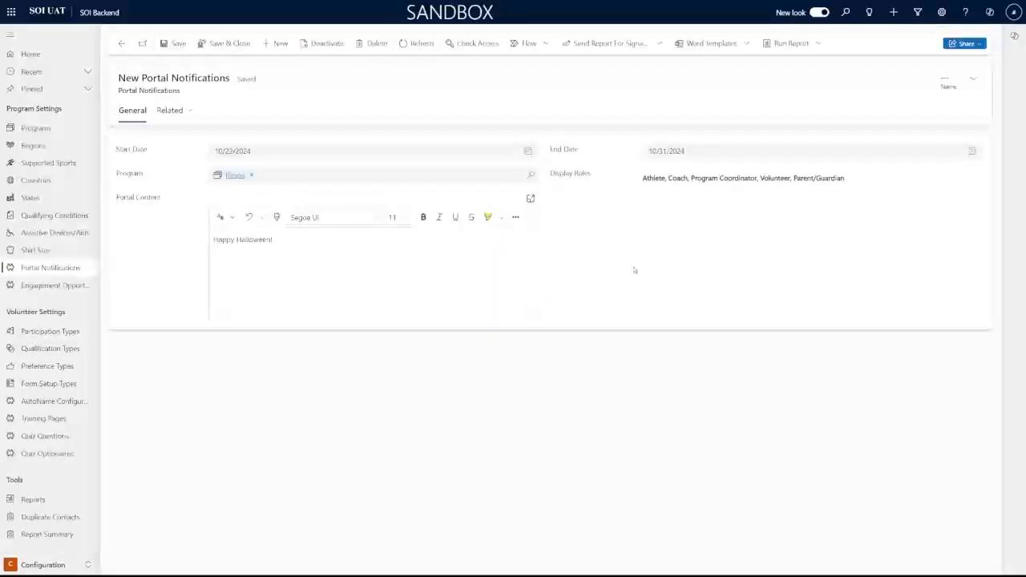
# Save and close the Happy Halloween! notification and return to the Illinois Program tab
pyautogui.click(436, 266)
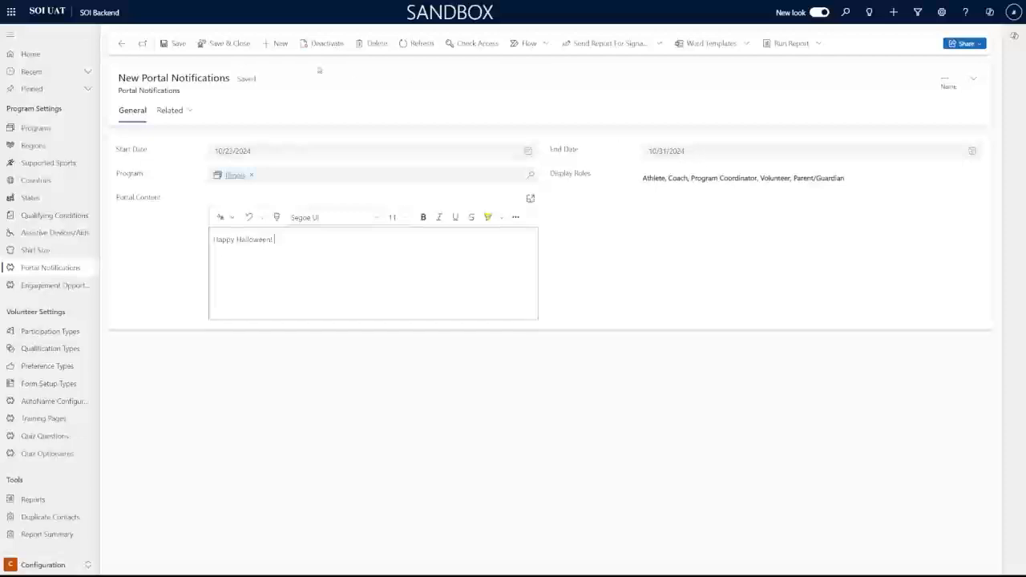
pyautogui.click(232, 46)
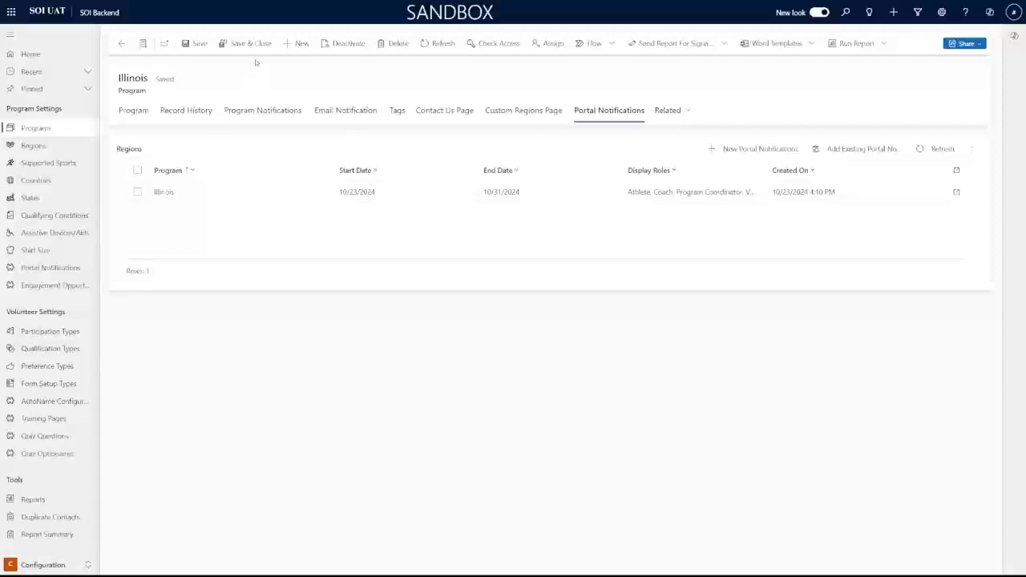
pyautogui.click(134, 113)
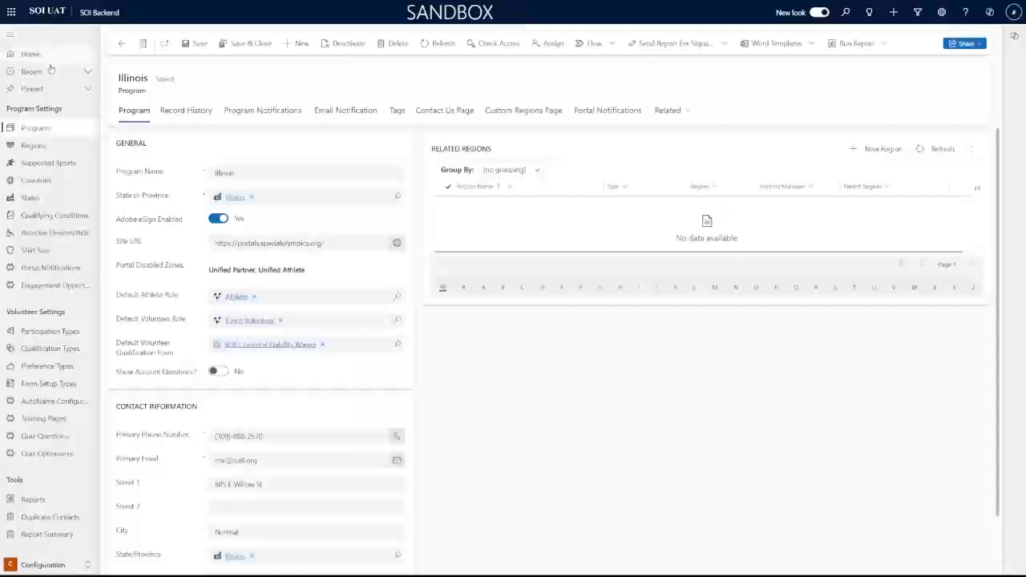
# Filter Active Regions by Program = Illinois, narrowing 4,187 rows to 924
pyautogui.click(33, 145)
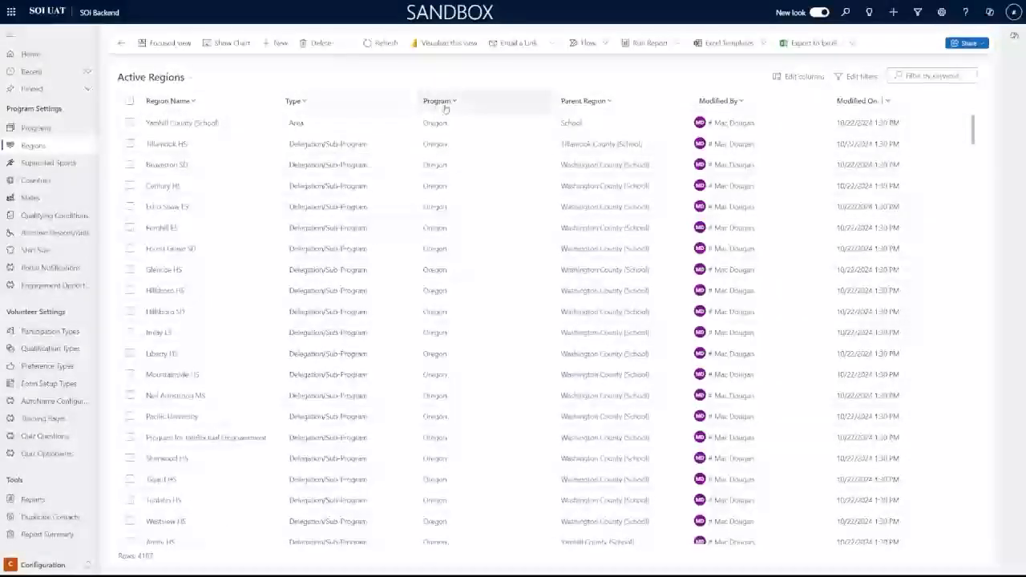
pyautogui.click(438, 101)
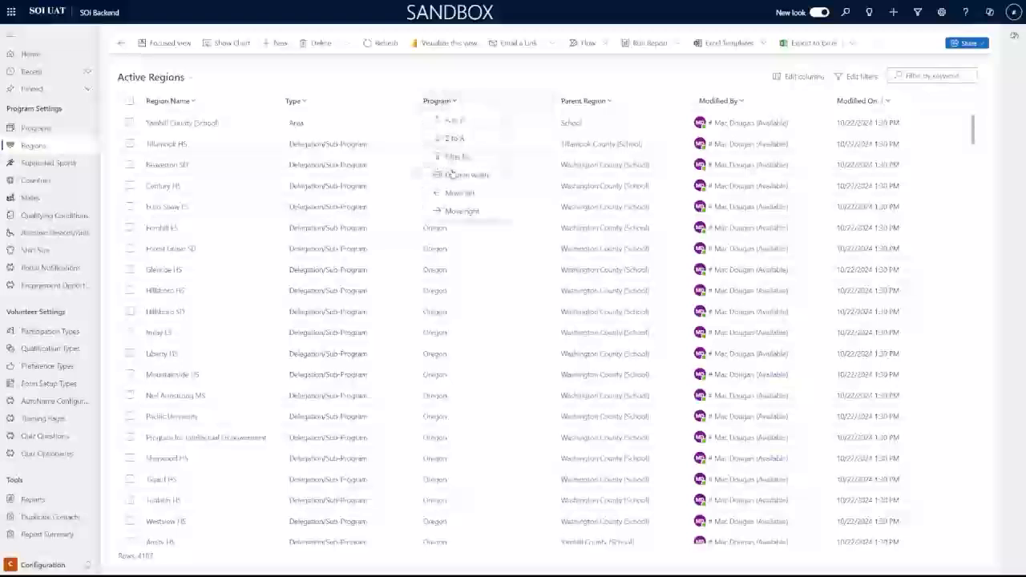
pyautogui.click(461, 174)
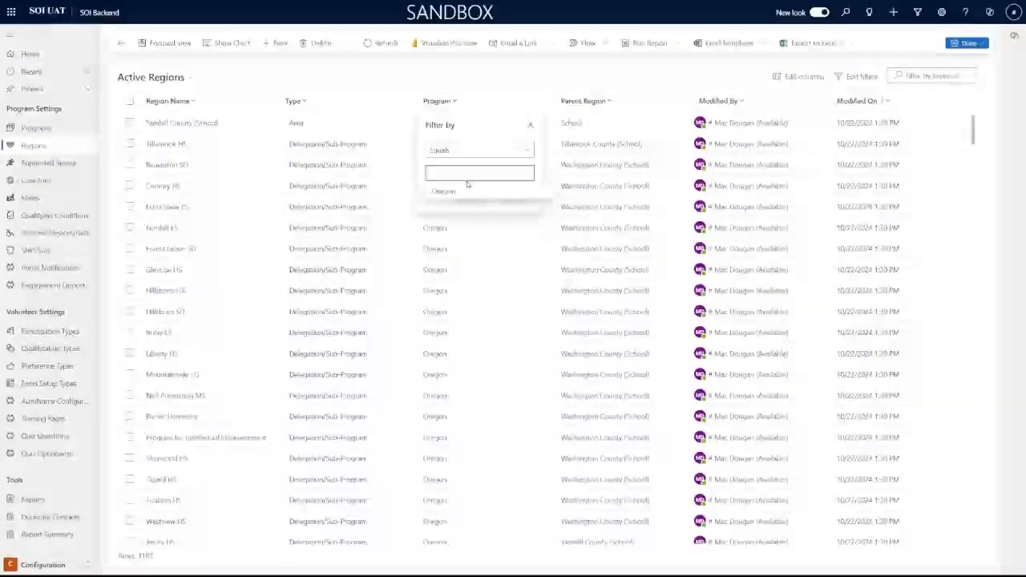
pyautogui.write('I')
pyautogui.click(468, 190)
pyautogui.click(468, 211)
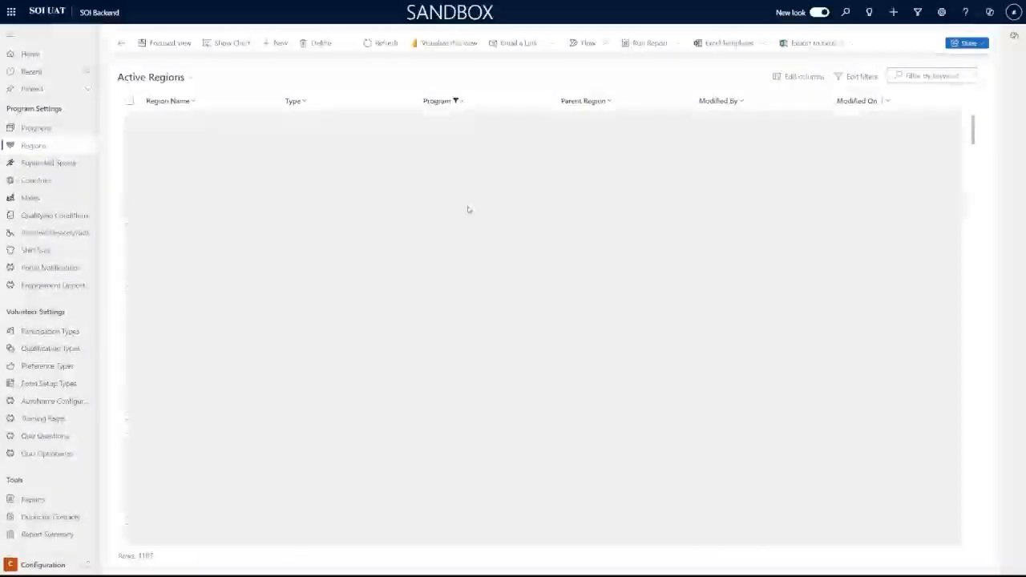
pyautogui.scroll(-10, 303, 176)
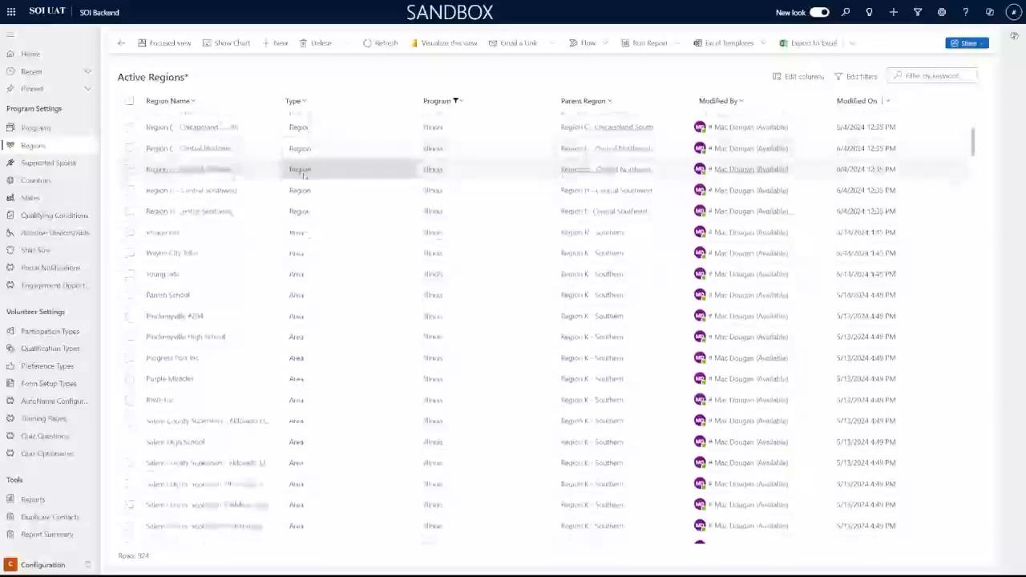
pyautogui.scroll(-10, 303, 186)
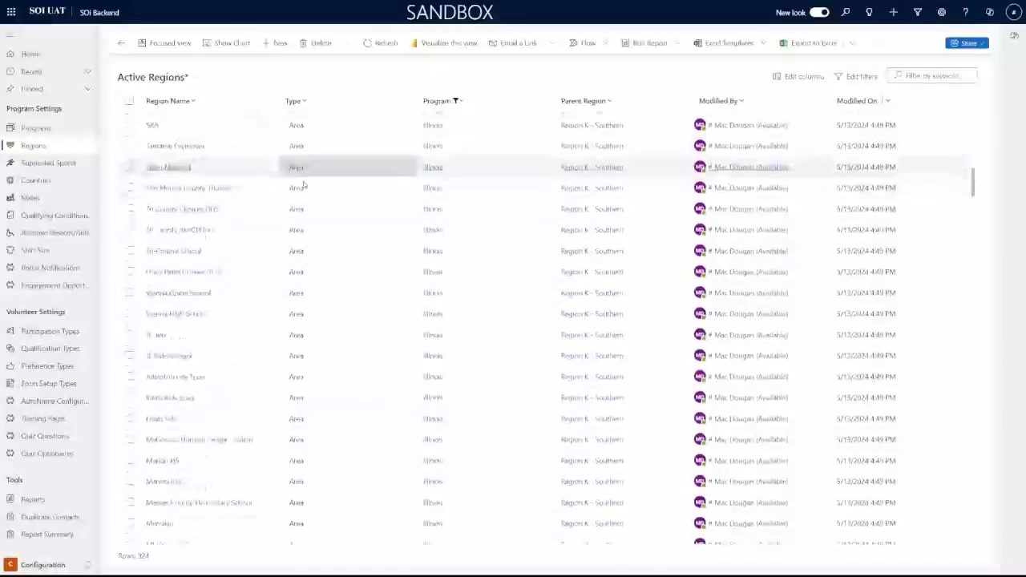
pyautogui.scroll(10, 303, 189)
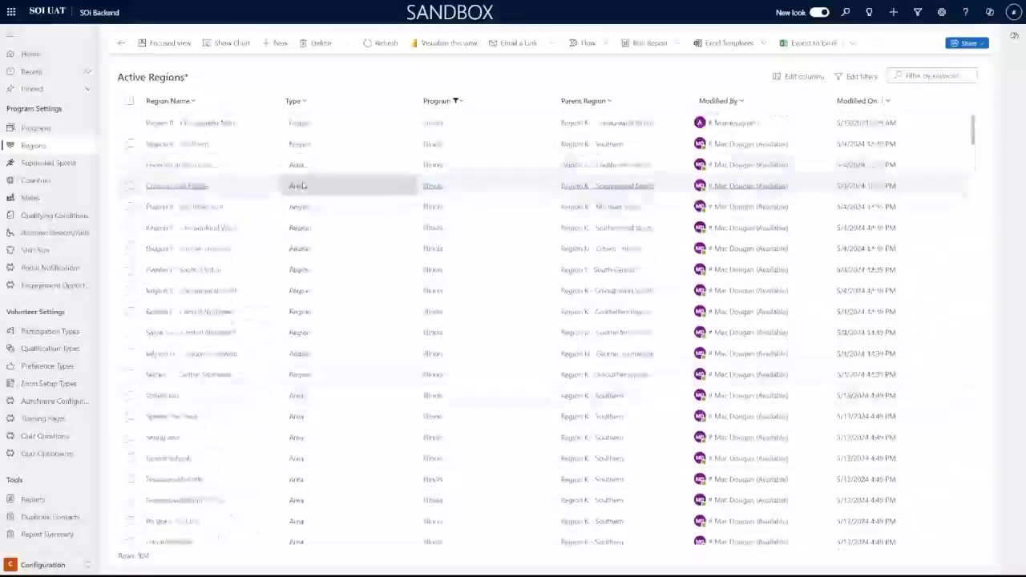
pyautogui.click(198, 126)
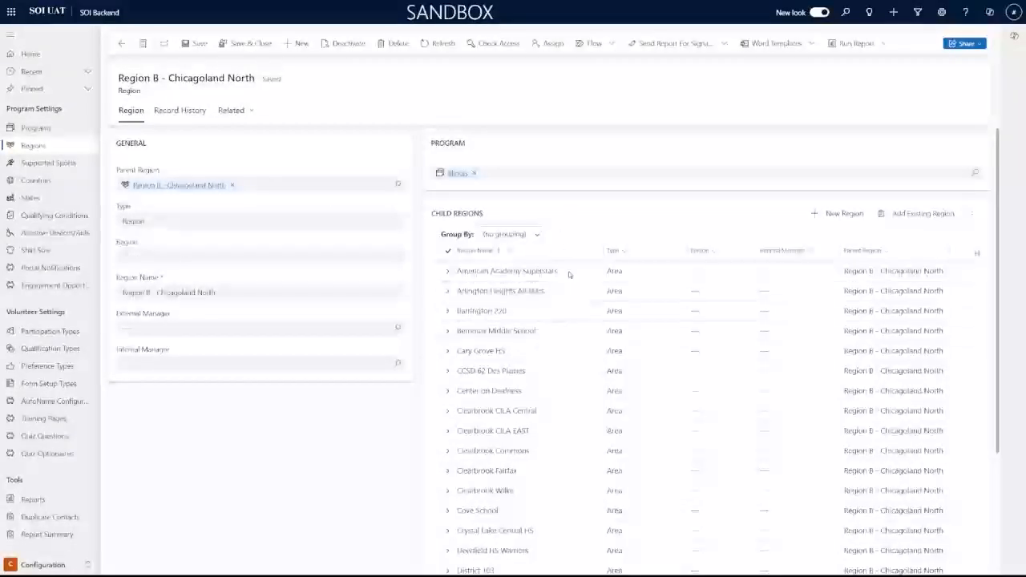
pyautogui.scroll(-1, 577, 289)
pyautogui.scroll(-3, 590, 305)
pyautogui.scroll(5, 586, 307)
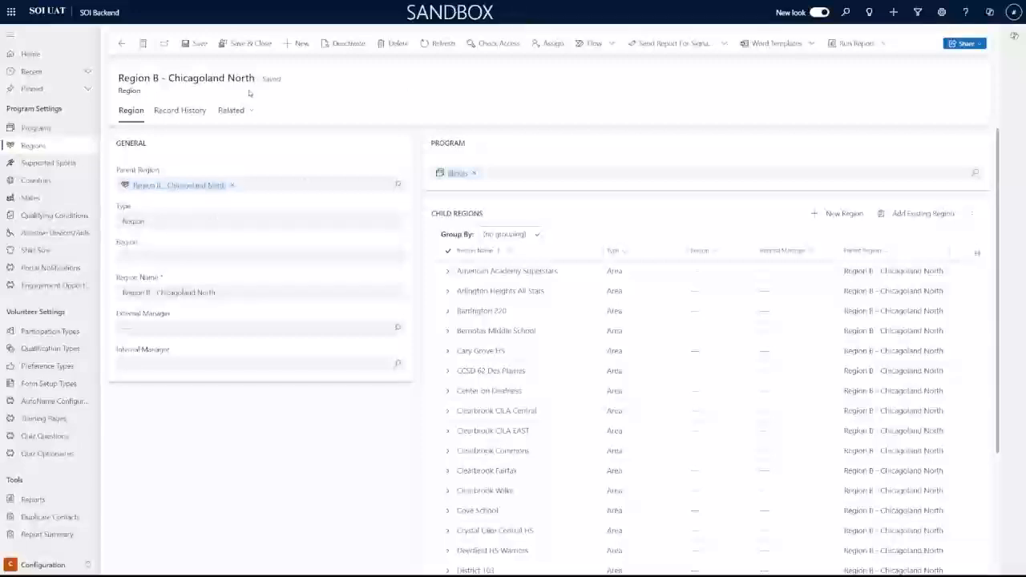
pyautogui.scroll(-3, 471, 265)
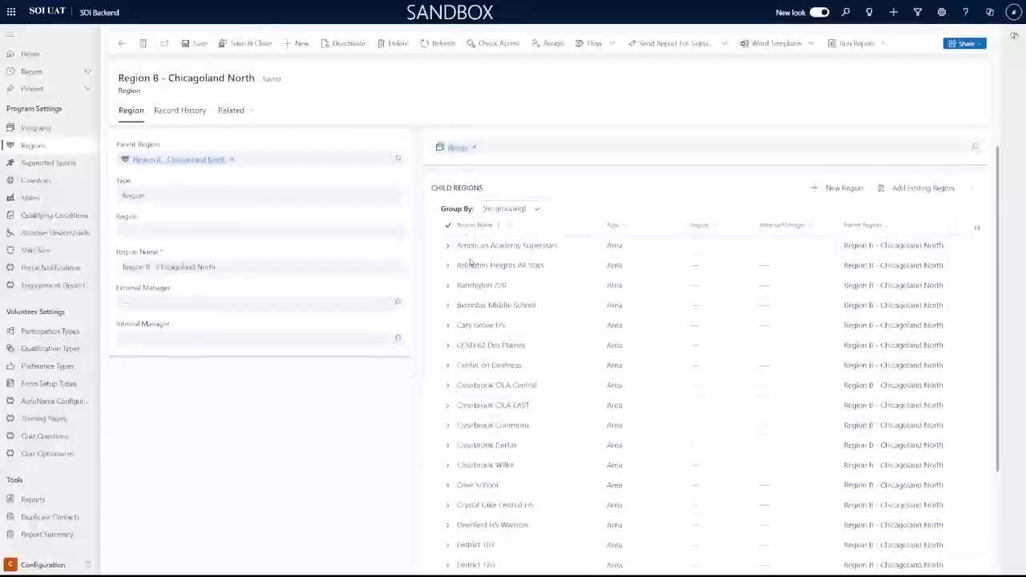
pyautogui.scroll(3, 469, 291)
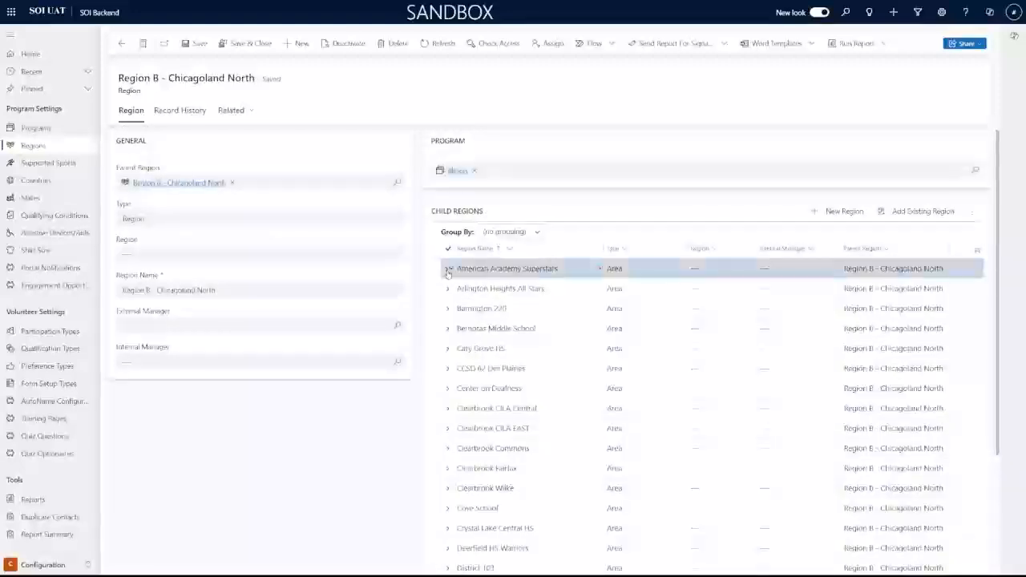
pyautogui.click(448, 271)
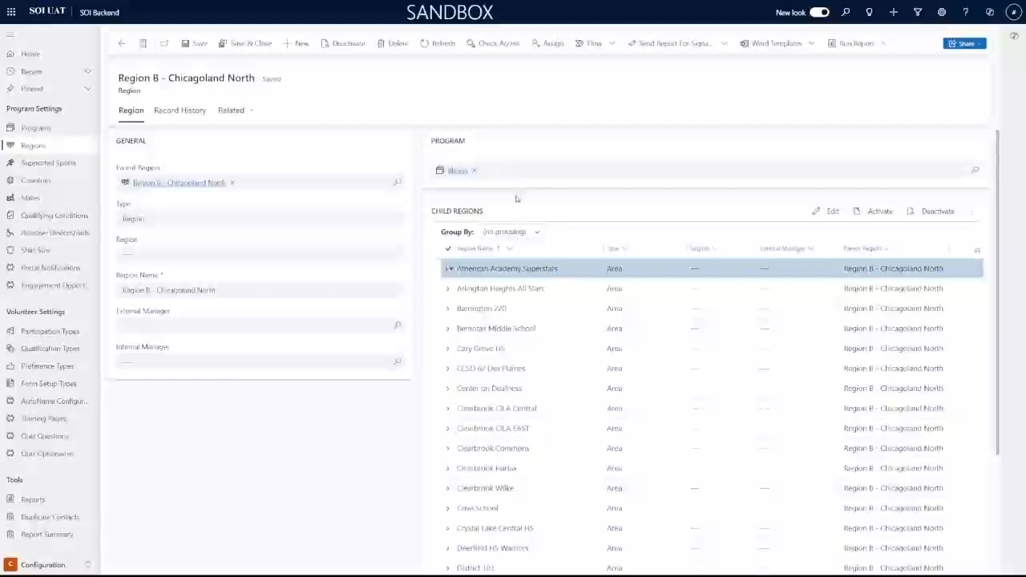
pyautogui.click(202, 224)
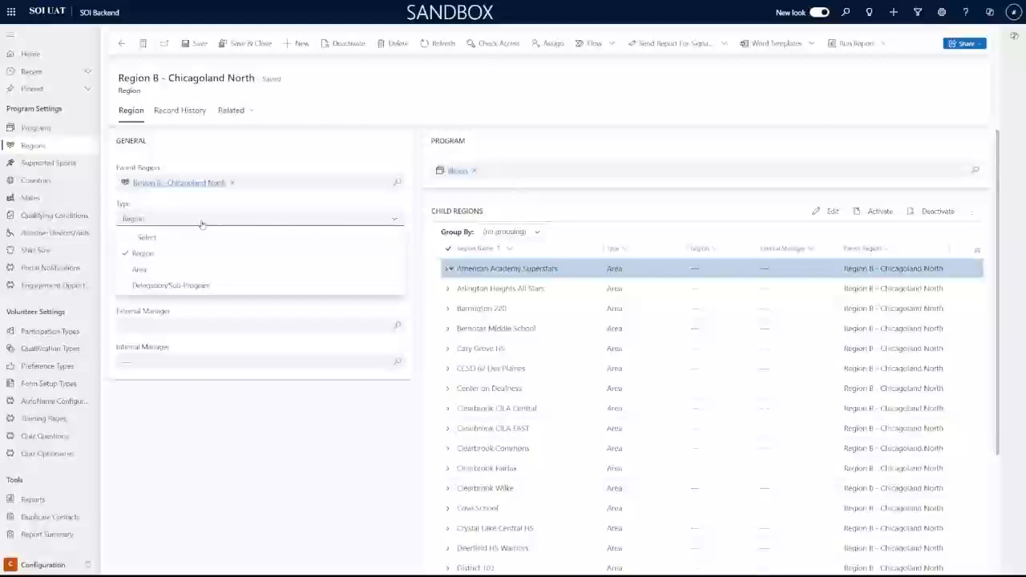
pyautogui.click(171, 256)
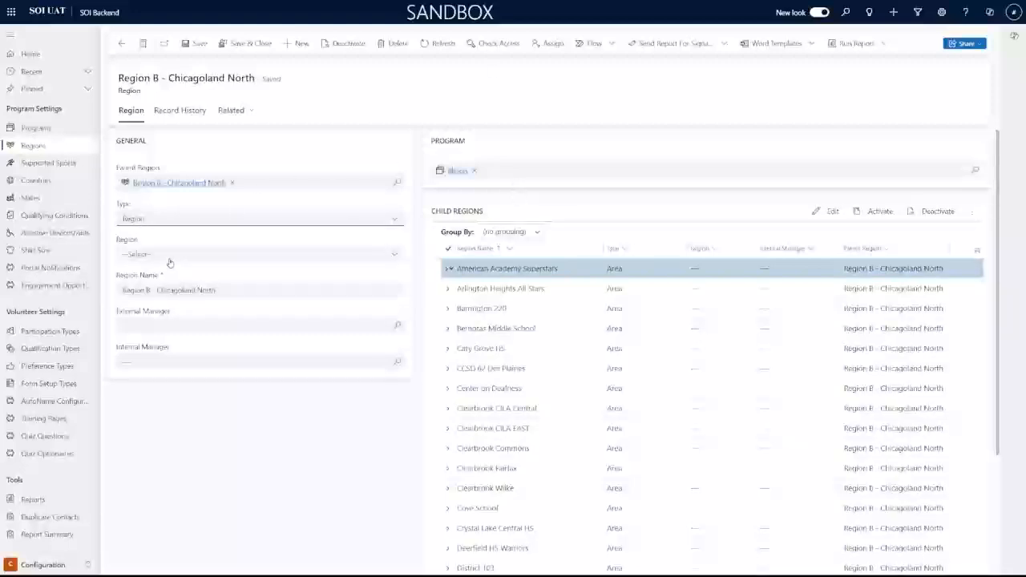
pyautogui.click(237, 290)
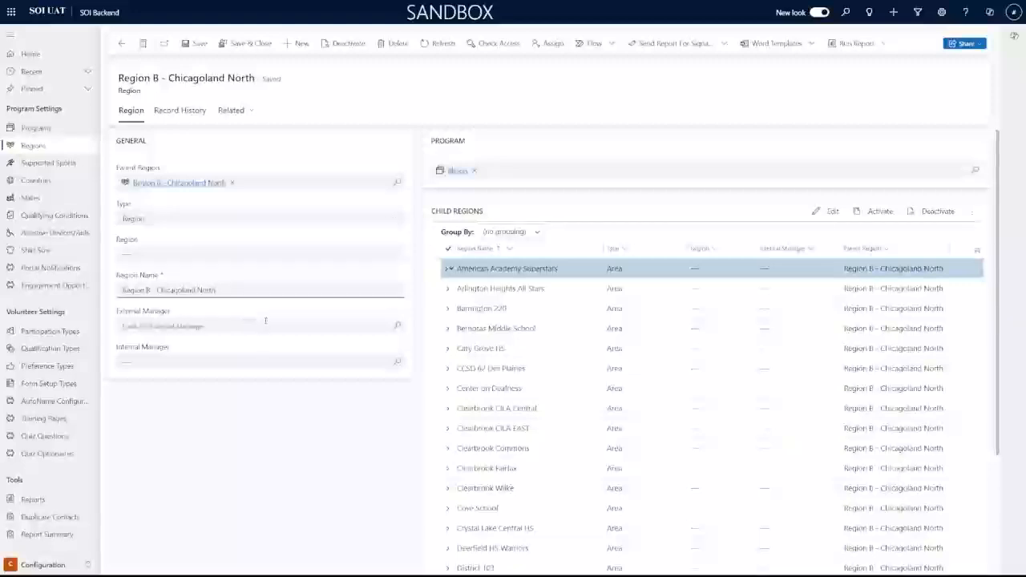
pyautogui.click(246, 322)
pyautogui.click(245, 375)
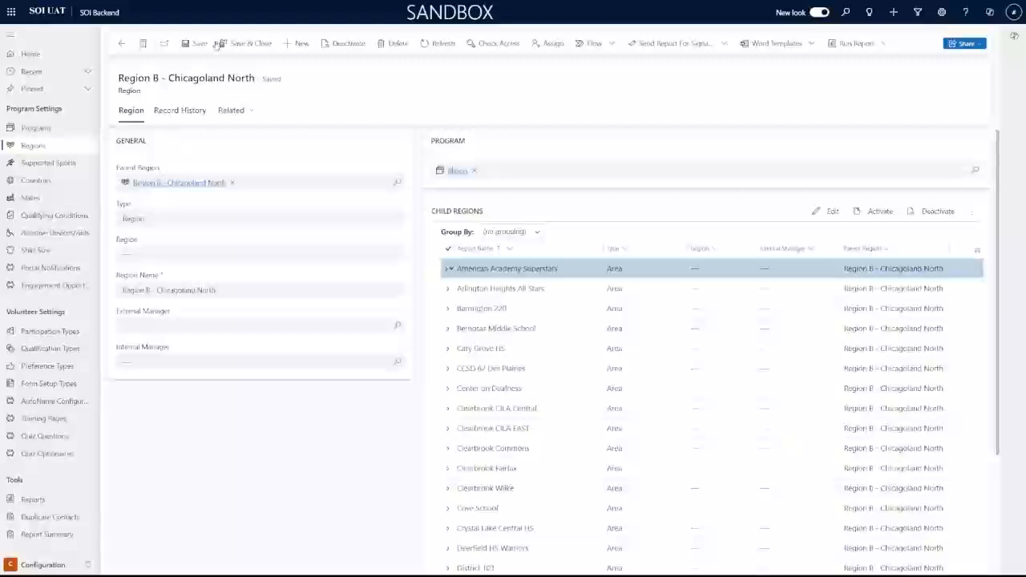
pyautogui.click(244, 47)
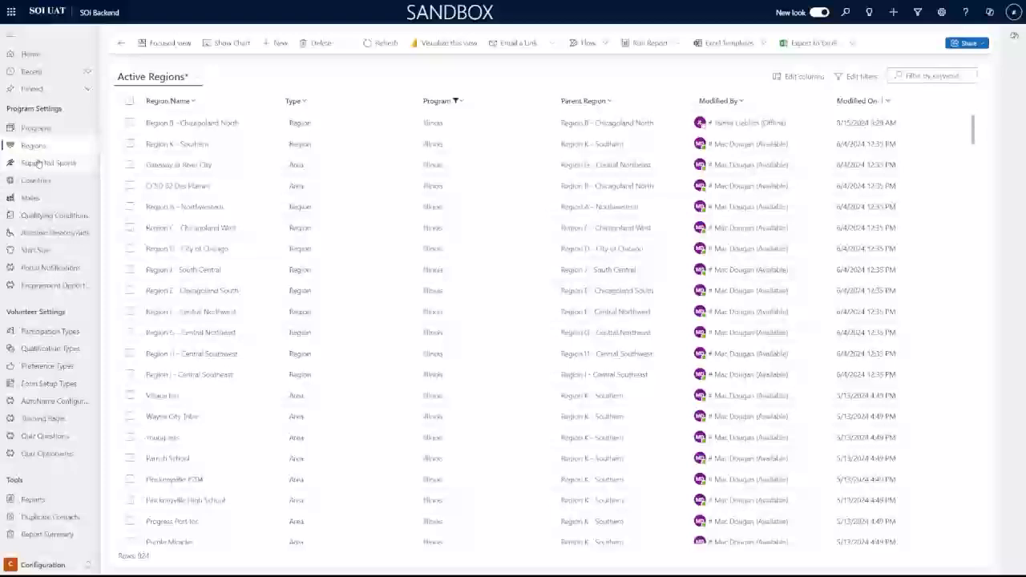
# Filter the Active Supported Sports list by Program to Illinois
pyautogui.click(71, 165)
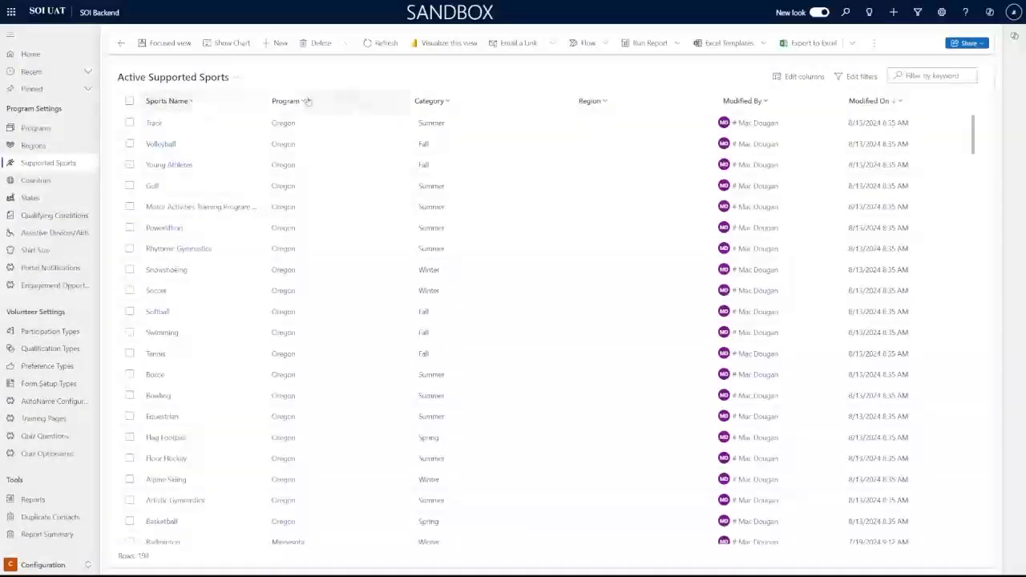
pyautogui.click(307, 101)
pyautogui.click(298, 155)
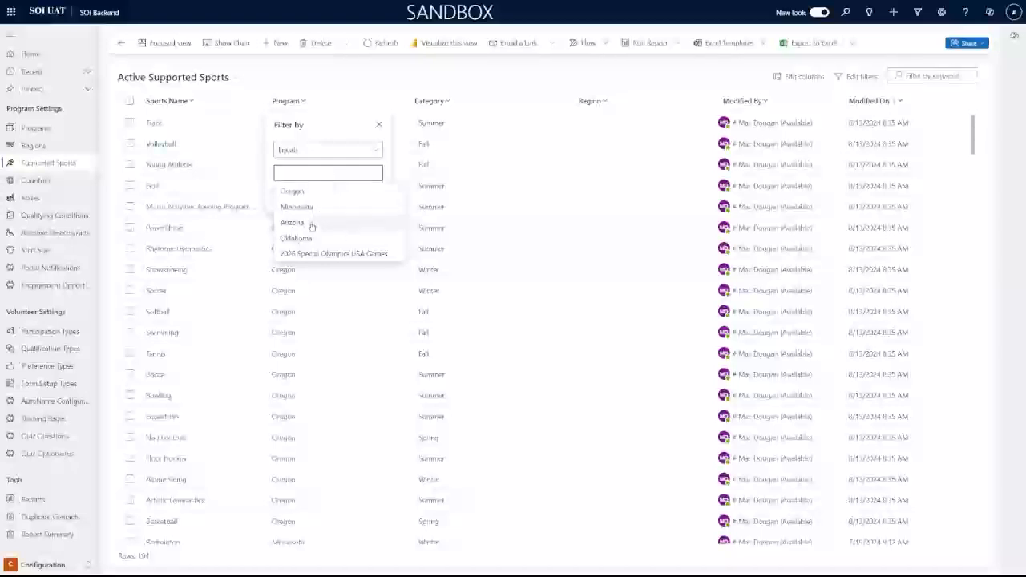
pyautogui.write('I')
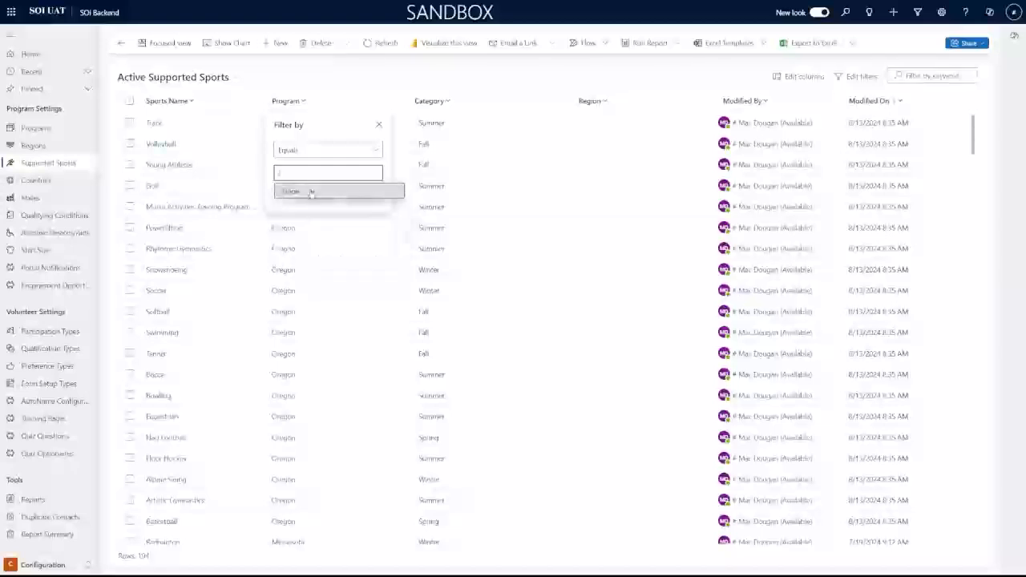
pyautogui.click(311, 192)
pyautogui.click(318, 211)
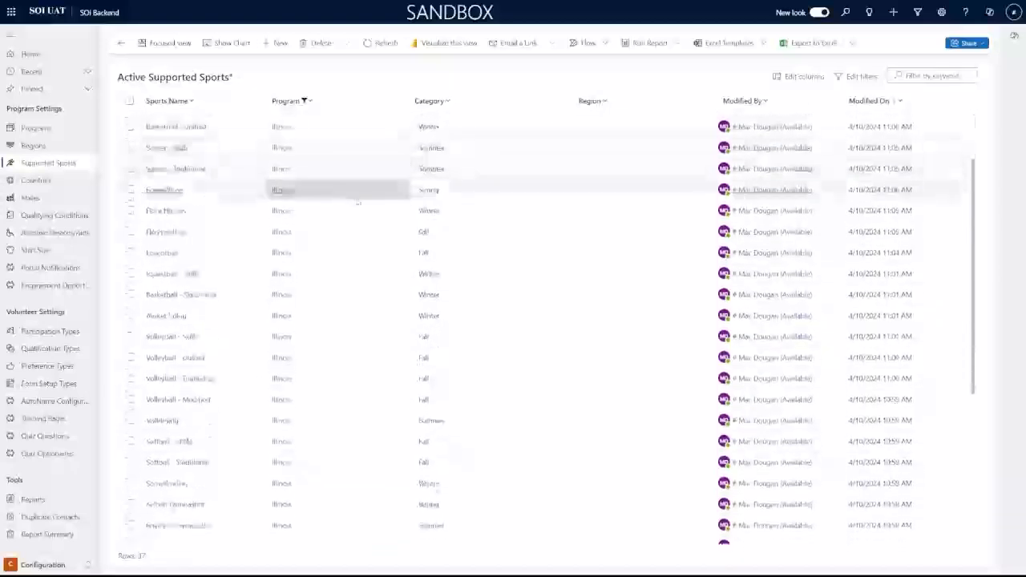
# Review the Soccer - Unified record's Spring category, then save and close it unchanged
pyautogui.click(184, 123)
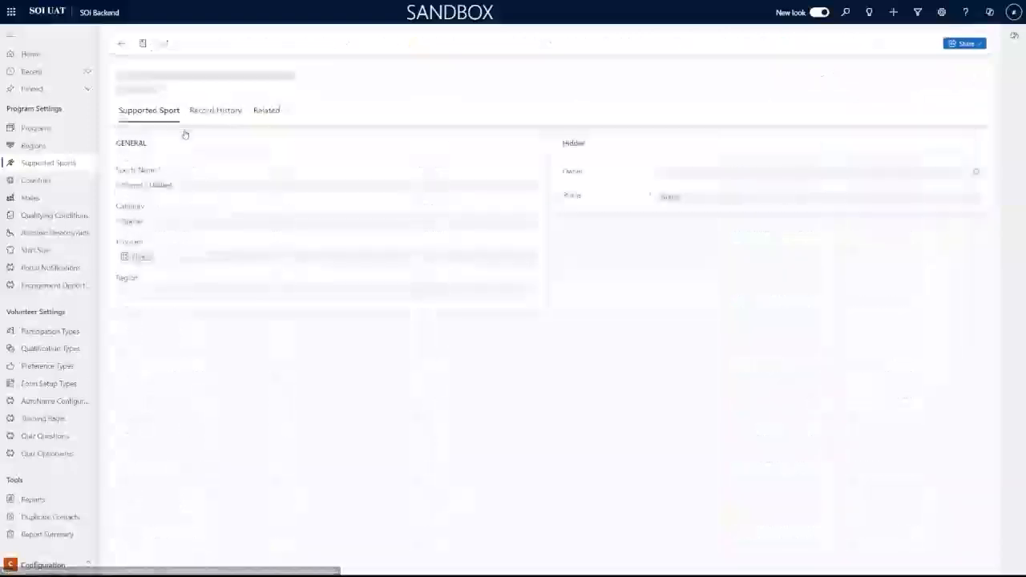
pyautogui.click(220, 222)
pyautogui.click(563, 280)
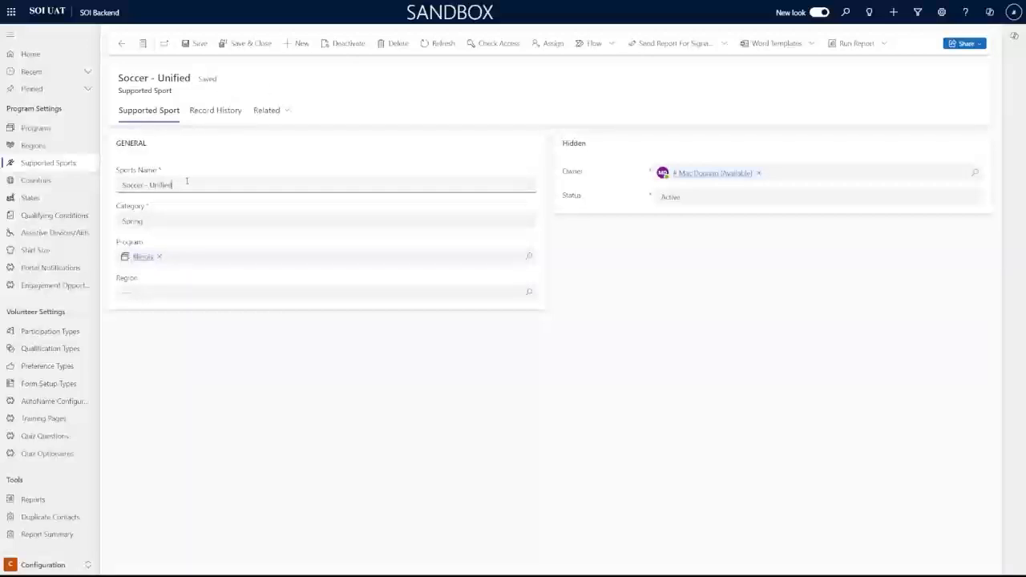
pyautogui.moveTo(174, 185); pyautogui.dragTo(151, 184)
pyautogui.click(623, 290)
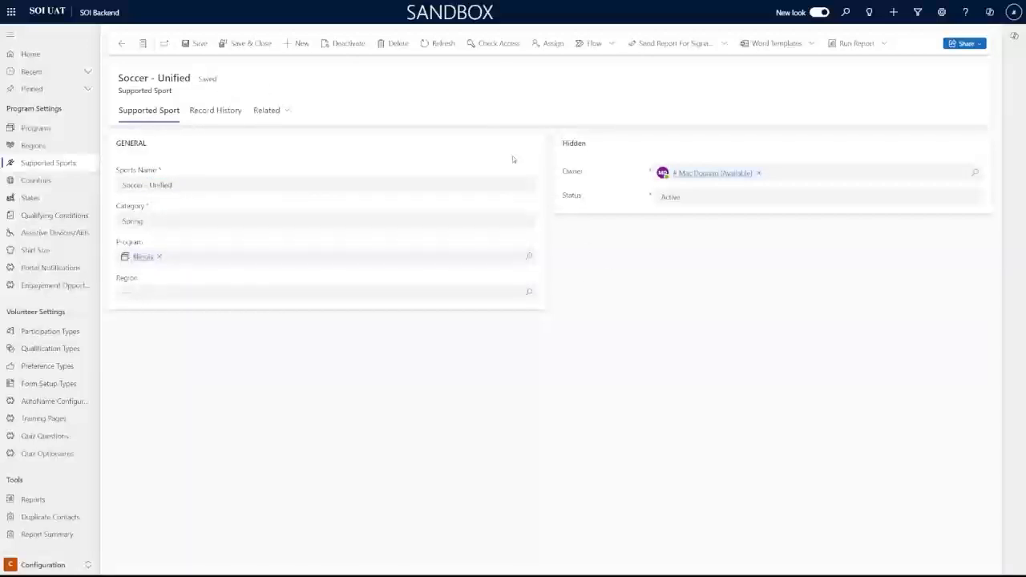
pyautogui.click(297, 228)
pyautogui.click(659, 291)
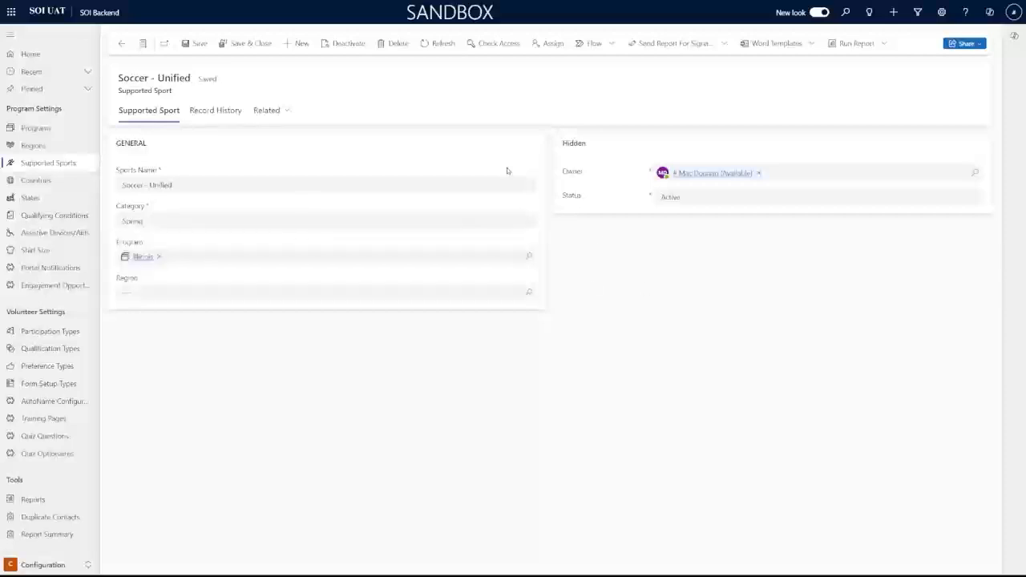
pyautogui.click(262, 43)
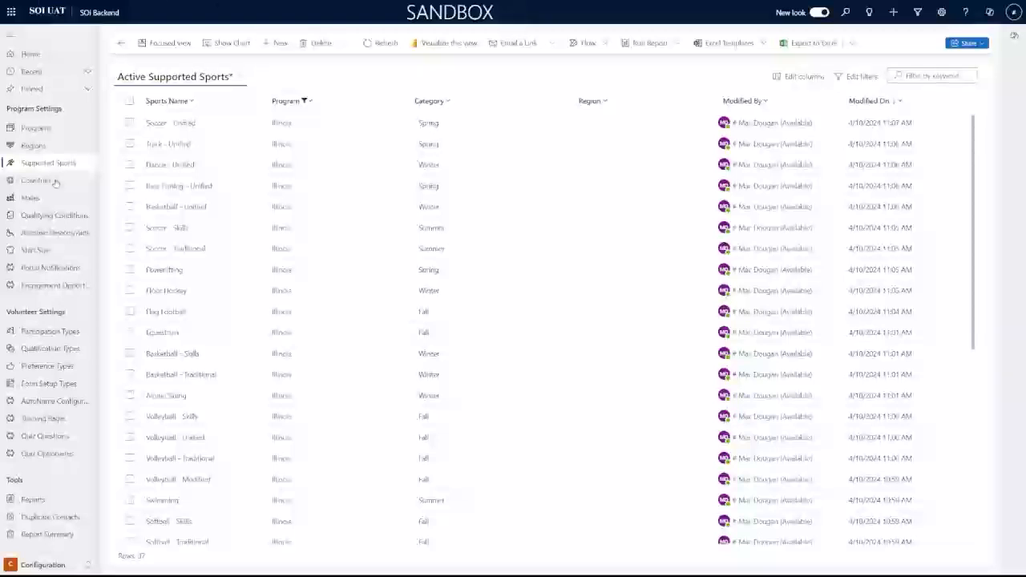
# Filter the Shirt Size list by Program to Illinois
pyautogui.click(36, 250)
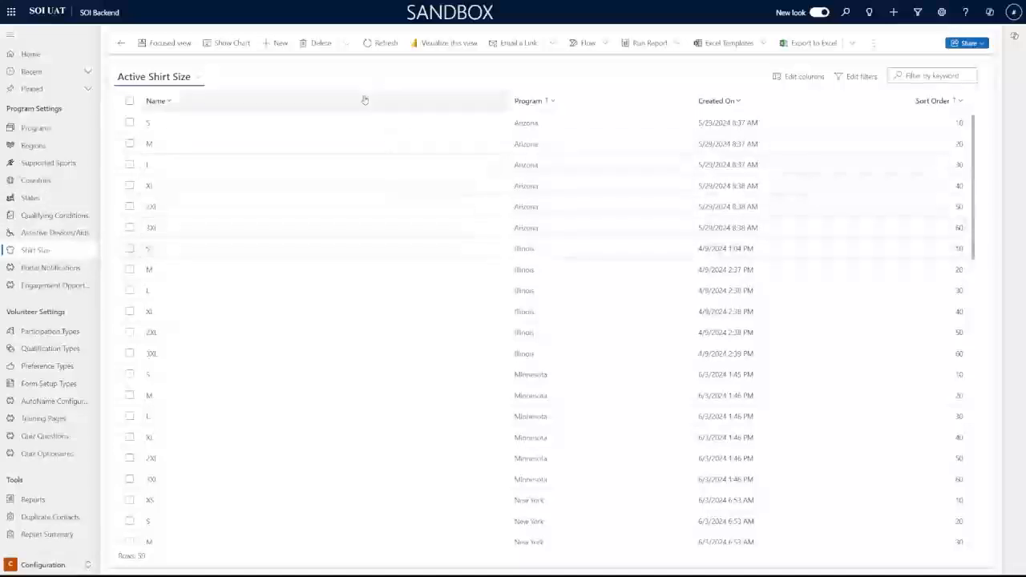
pyautogui.click(524, 101)
pyautogui.click(547, 155)
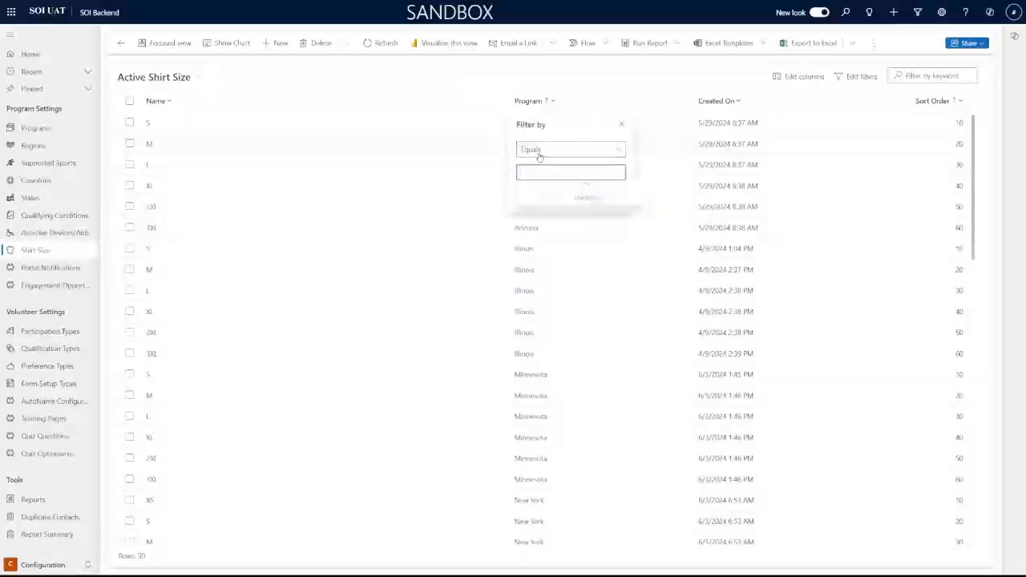
pyautogui.click(545, 174)
pyautogui.click(548, 205)
pyautogui.click(551, 210)
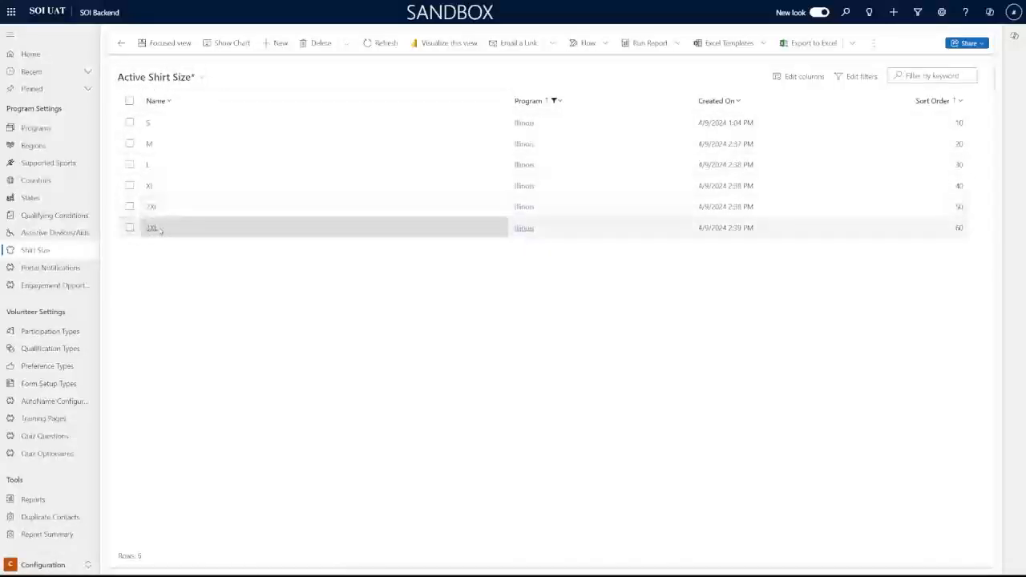
# Create a 4XL shirt size linked to the Illinois program and save it
pyautogui.click(272, 43)
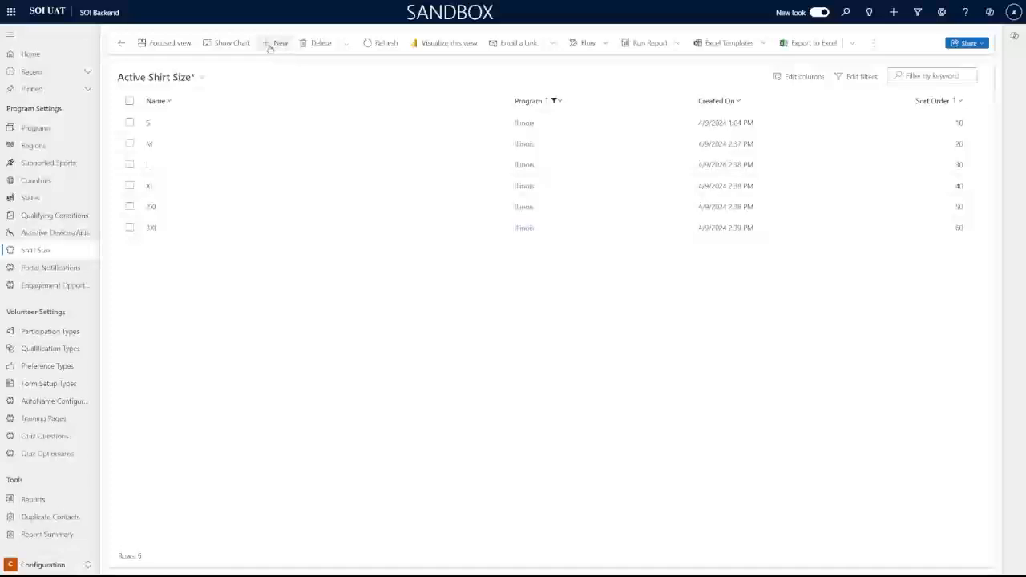
pyautogui.click(275, 150)
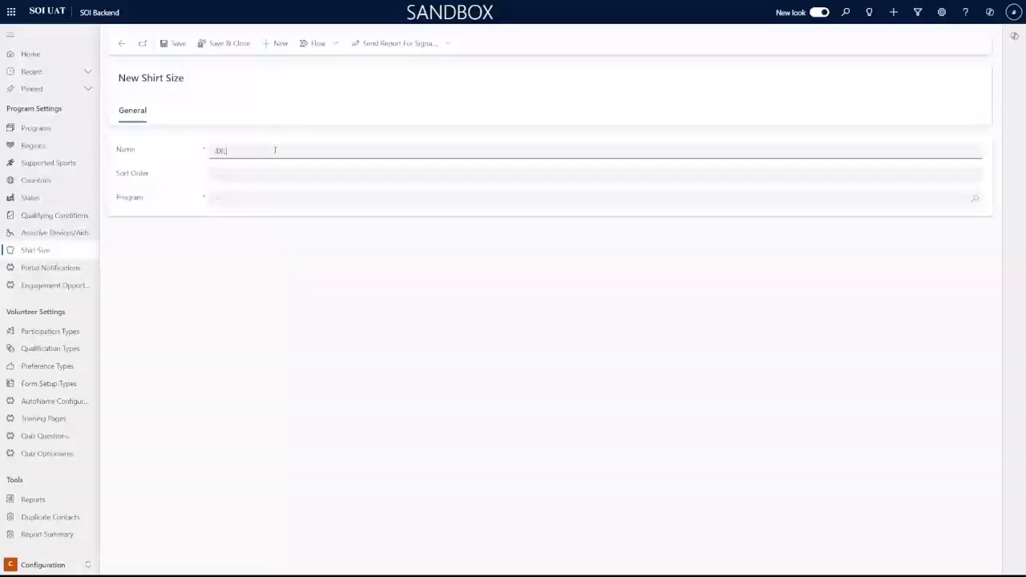
pyautogui.press('Tab')
pyautogui.press('Tab')
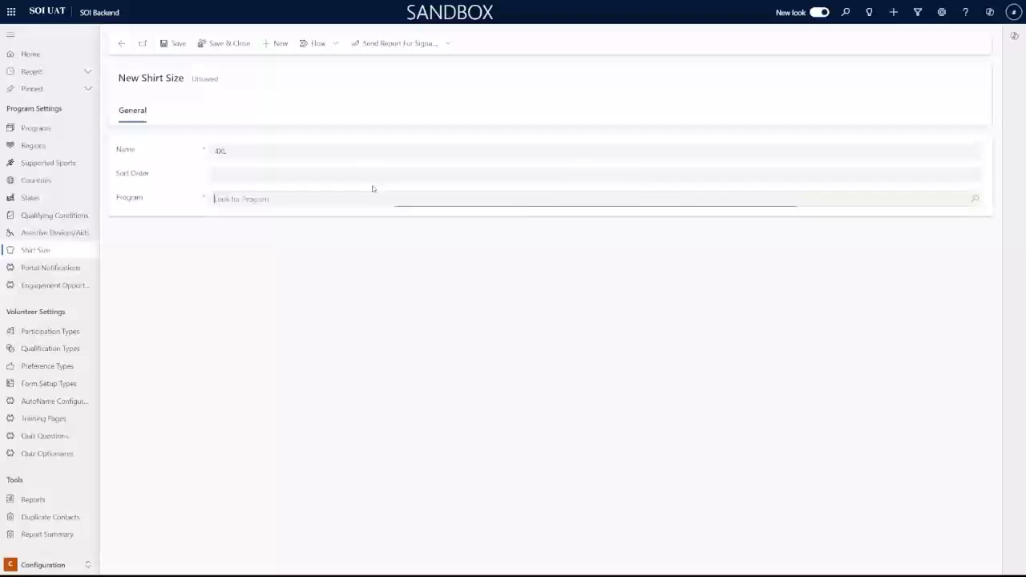
pyautogui.click(373, 190)
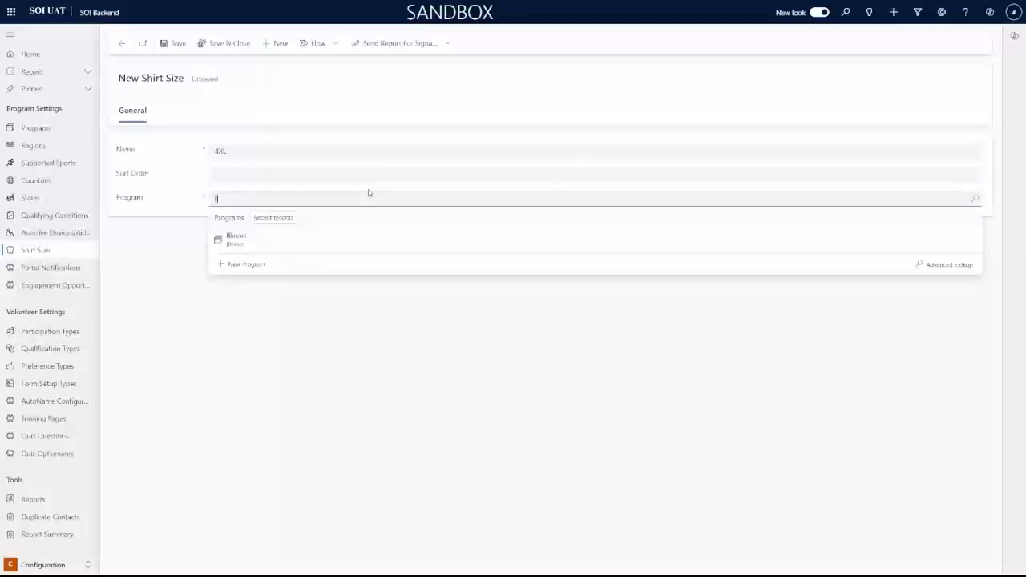
pyautogui.click(332, 243)
pyautogui.click(238, 48)
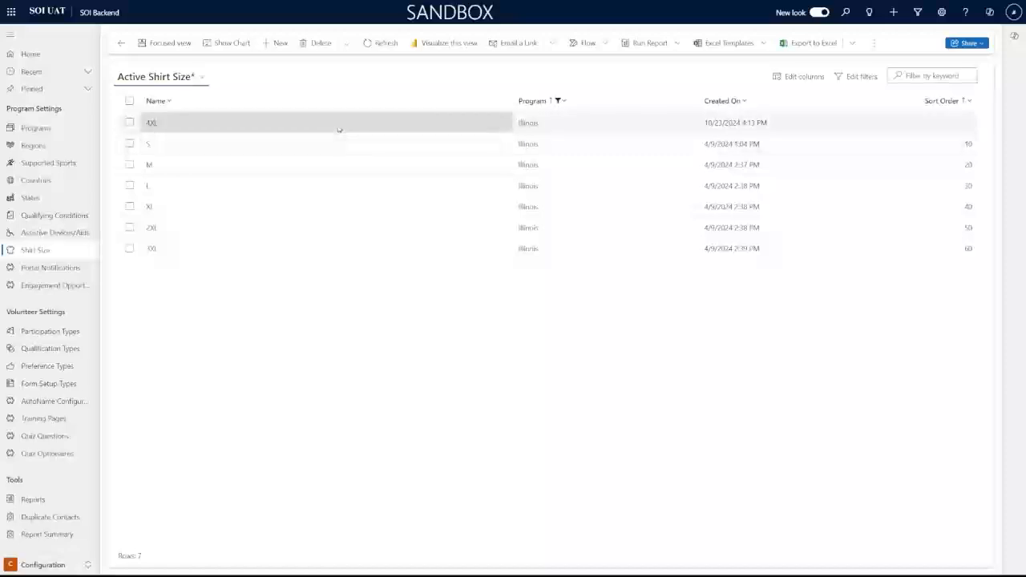
# Reopen 4XL, give it sort order 70, and save and close
pyautogui.doubleClick(337, 128)
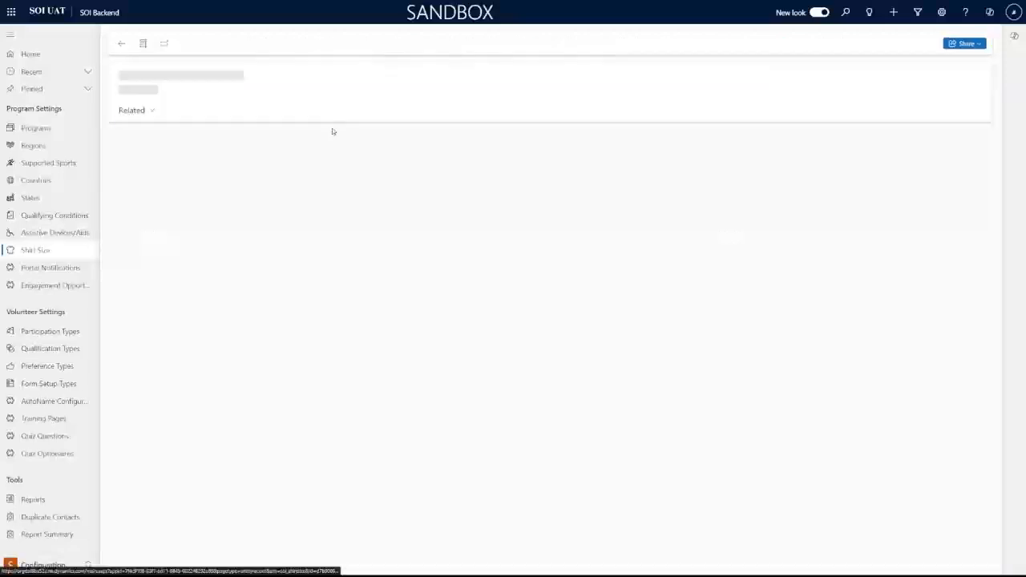
pyautogui.write('20')
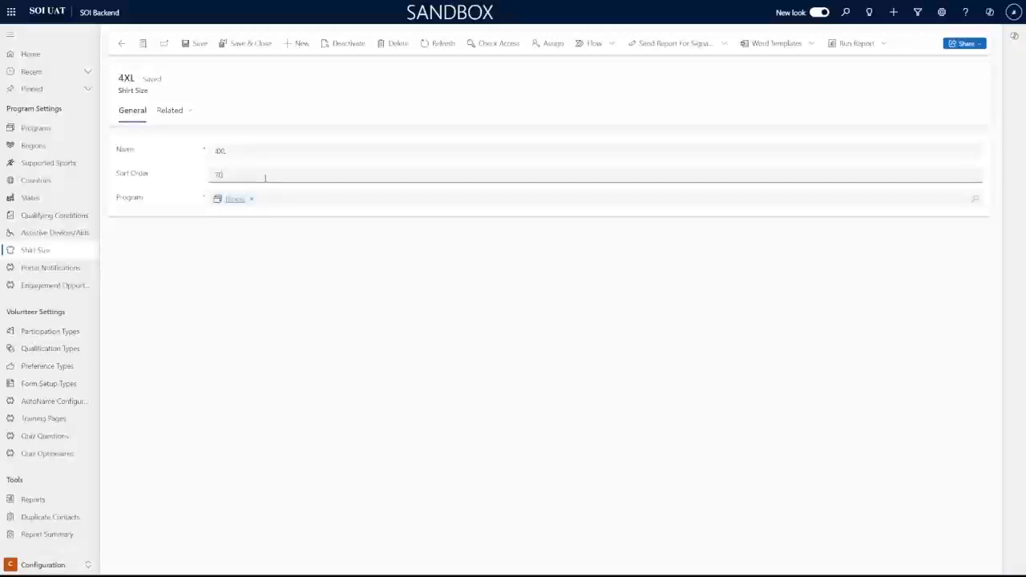
pyautogui.click(241, 42)
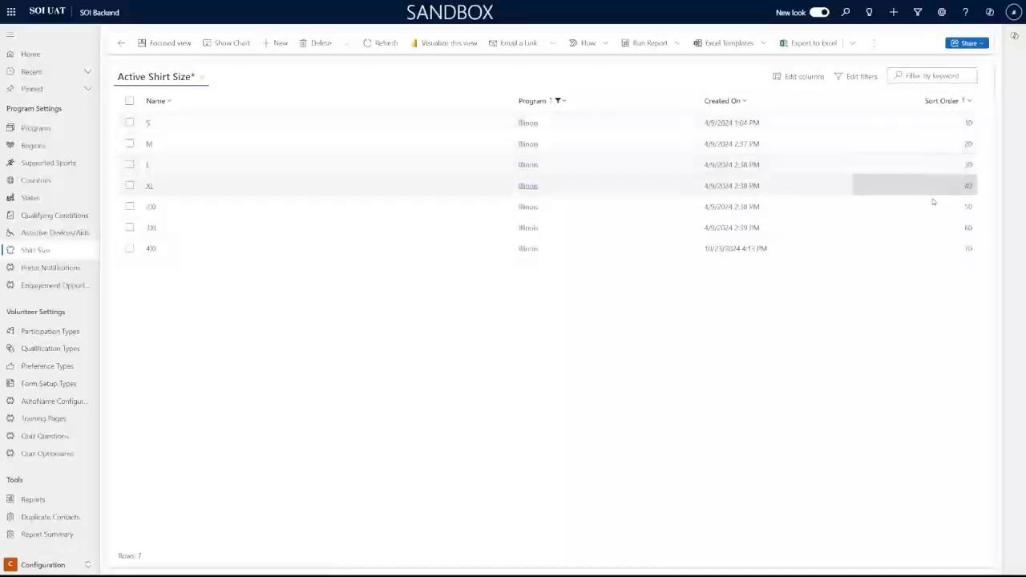
# Open the Illinois S shirt size record (sort order 10) to edit its name
pyautogui.click(129, 123)
pyautogui.click(129, 144)
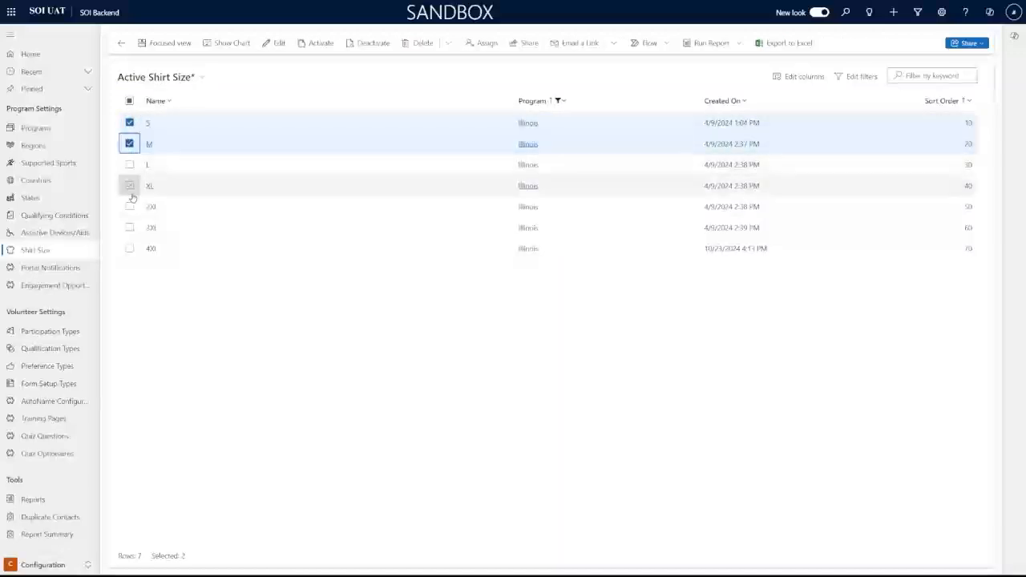
pyautogui.click(130, 144)
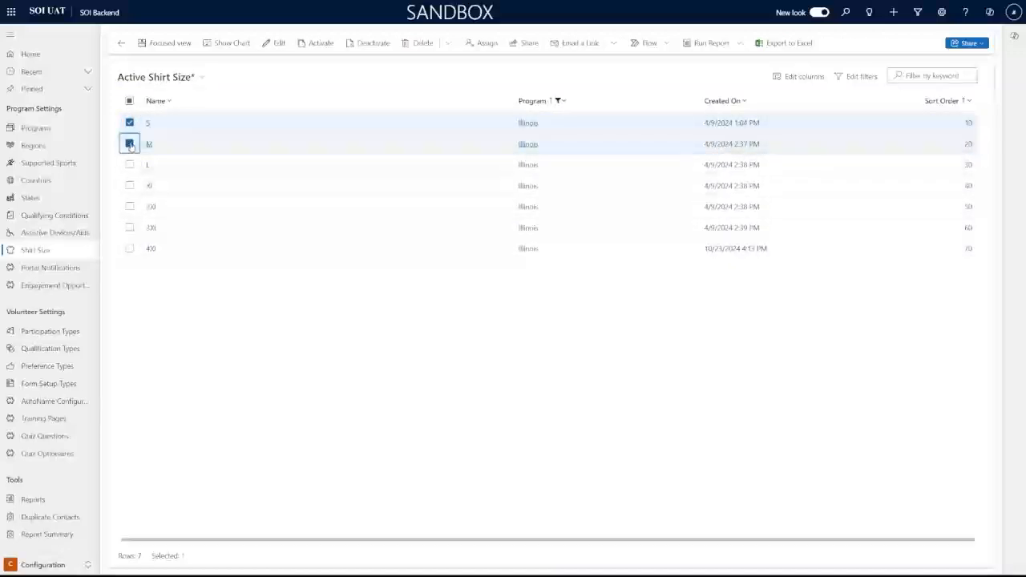
pyautogui.click(129, 123)
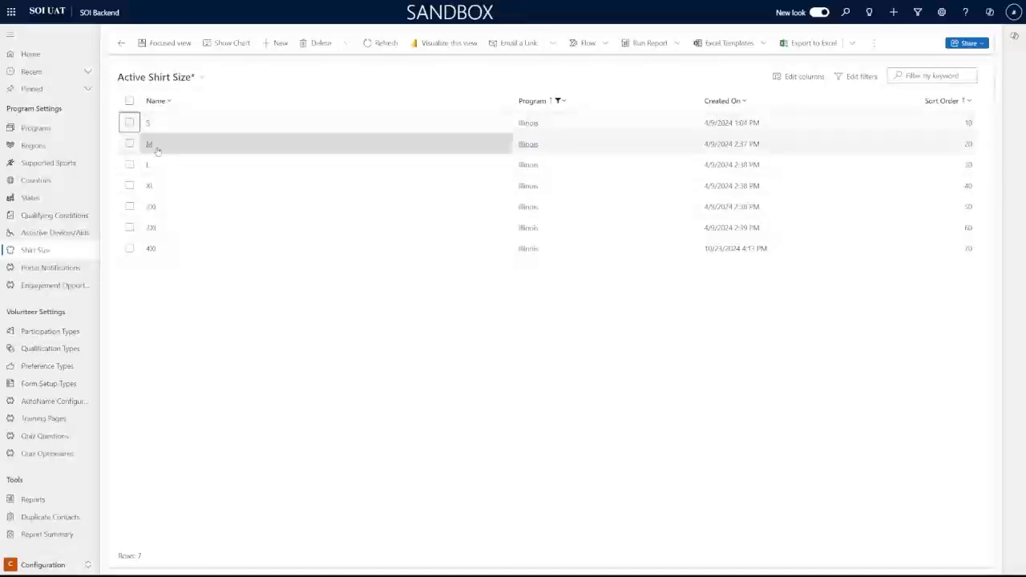
pyautogui.click(148, 123)
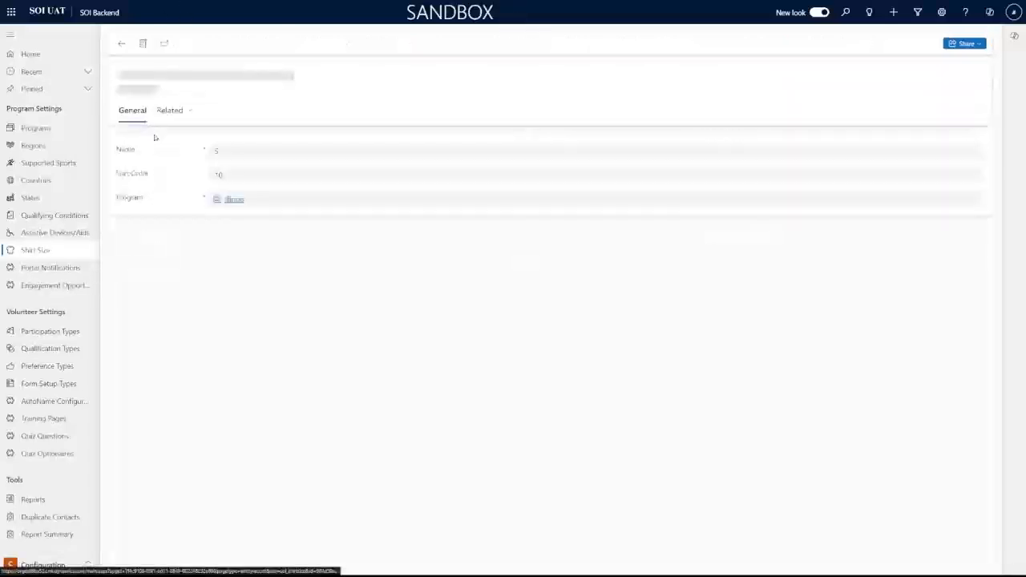
pyautogui.click(225, 152)
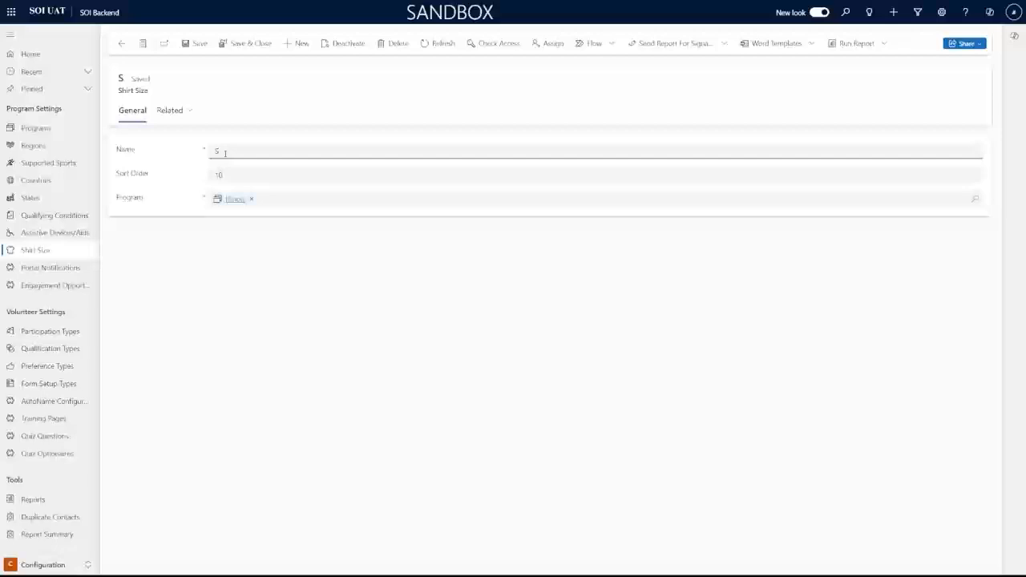
# Save the size renamed Small and go to the Engagement Opportunity Sub Types list
pyautogui.click(245, 44)
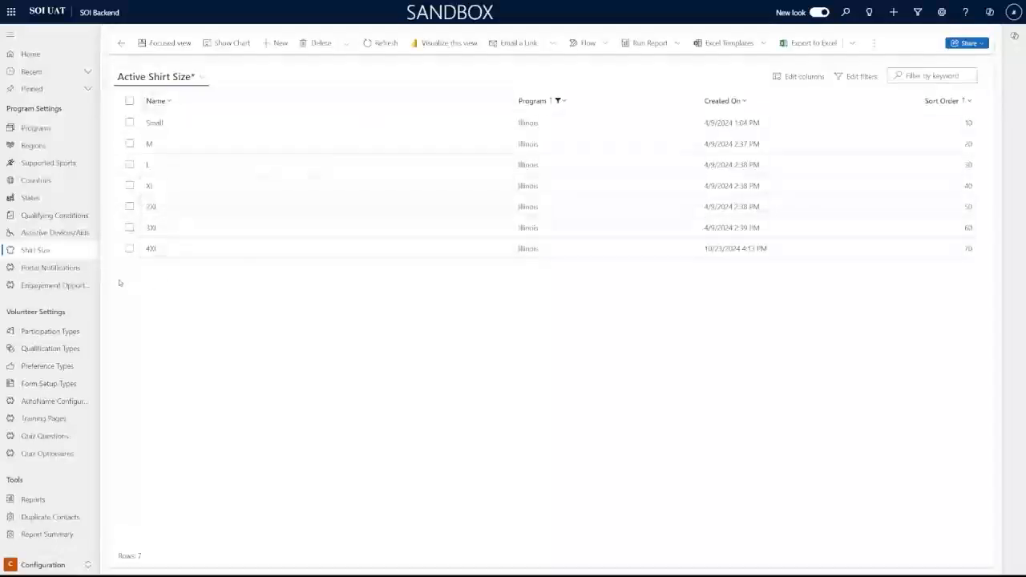
pyautogui.click(58, 276)
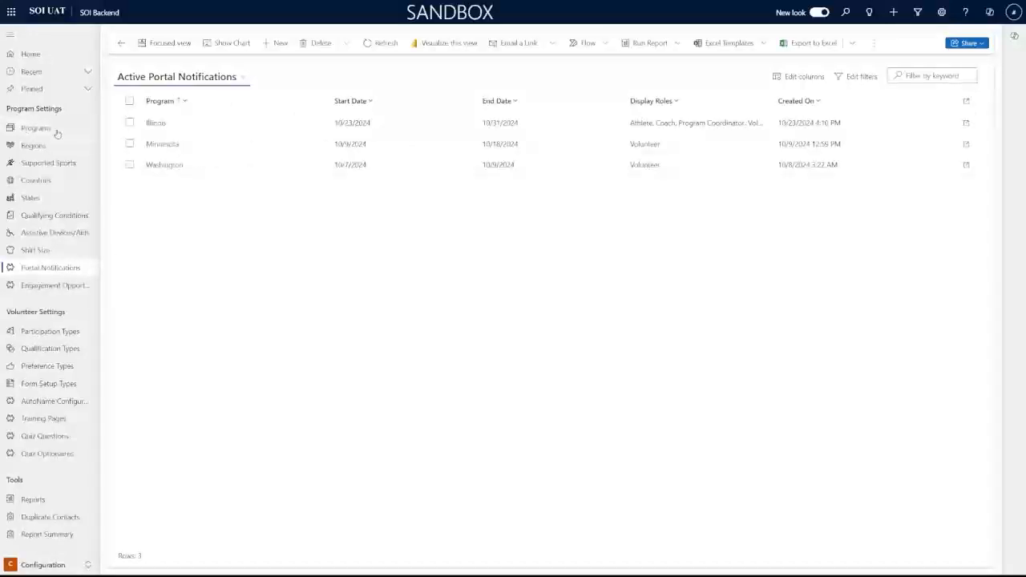
pyautogui.click(73, 291)
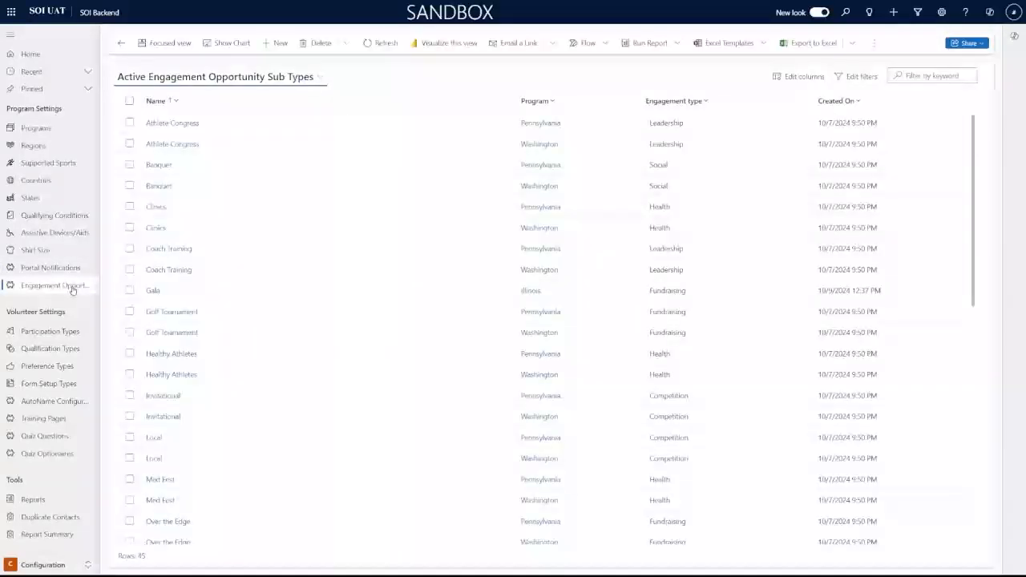
# Filter the sub types by Program to Illinois, leaving Gala, Quidditch Event and Regional Competition
pyautogui.click(554, 97)
pyautogui.click(566, 156)
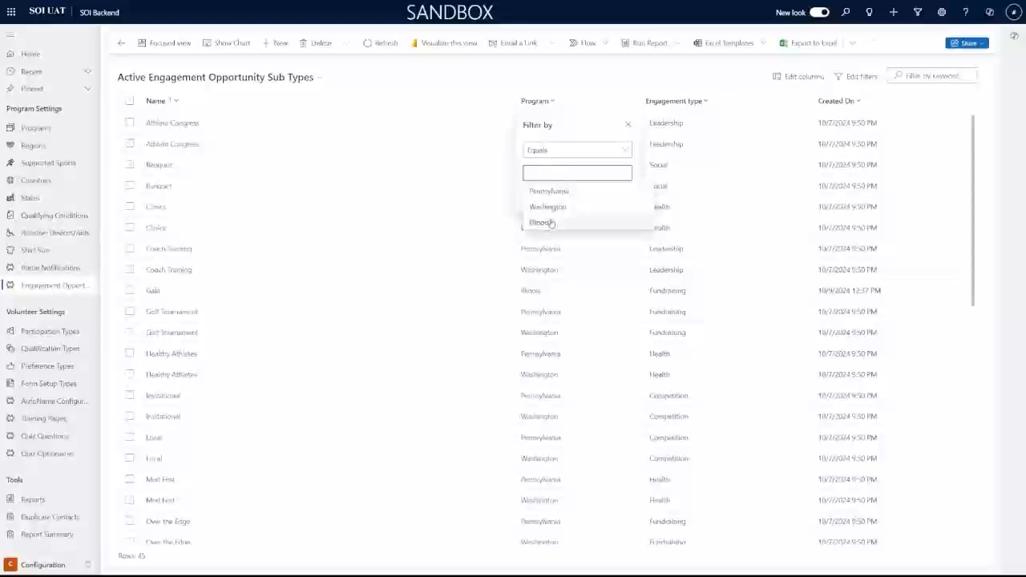
pyautogui.click(552, 224)
pyautogui.click(556, 212)
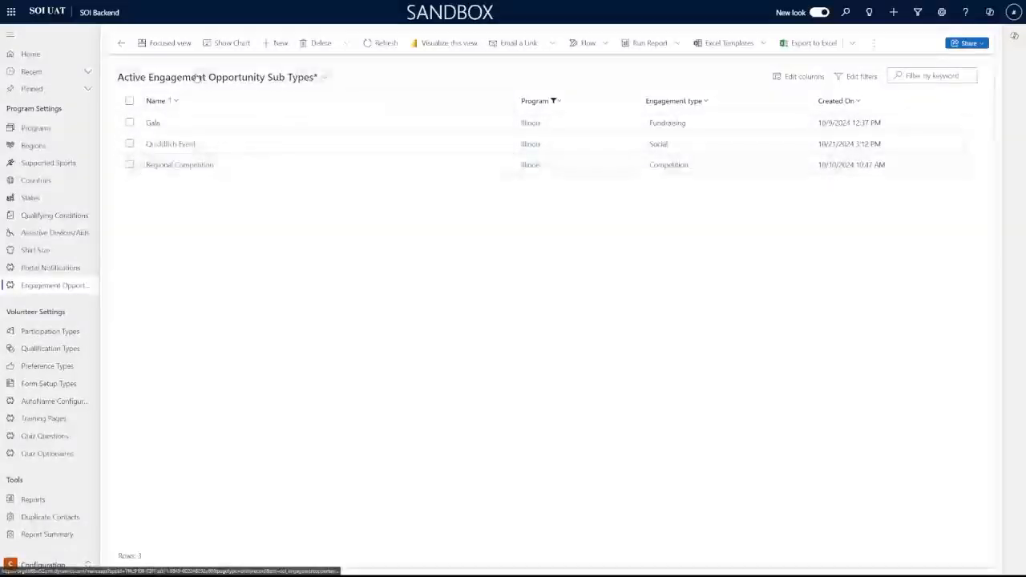
# Create a State Level sub type with engagement type Competition and program Illinois, then save
pyautogui.click(271, 44)
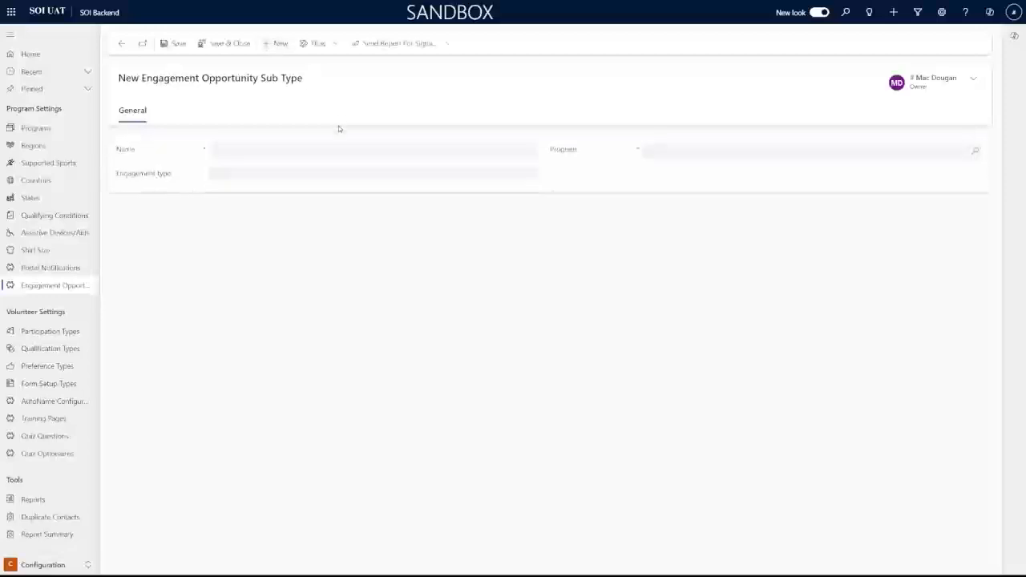
pyautogui.click(333, 149)
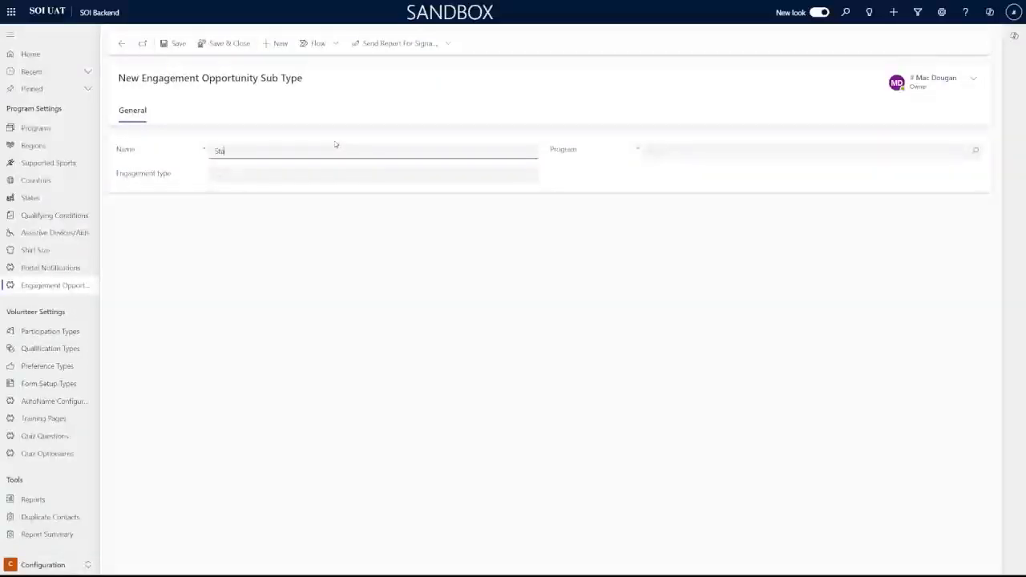
pyautogui.press('Tab')
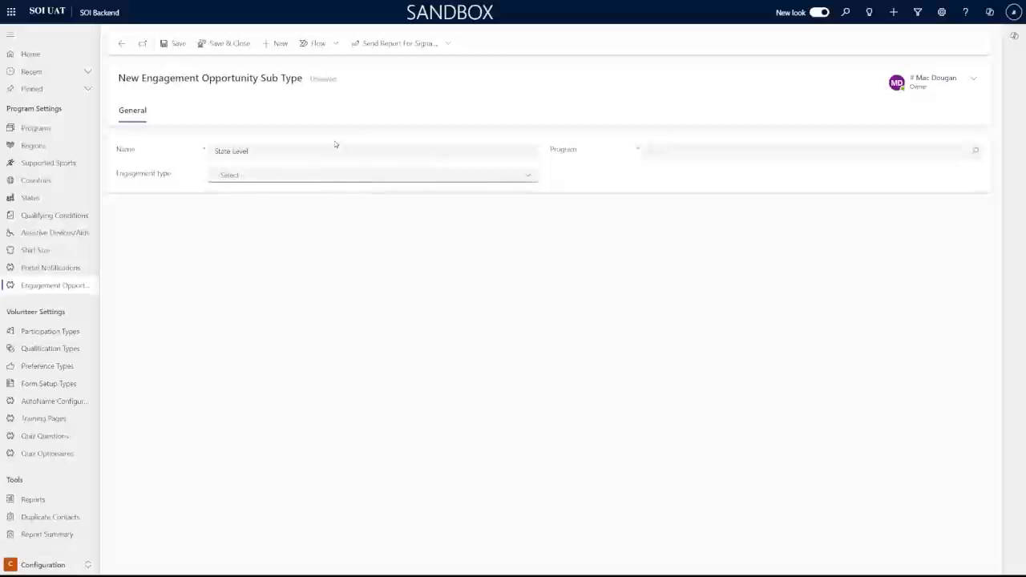
pyautogui.click(346, 176)
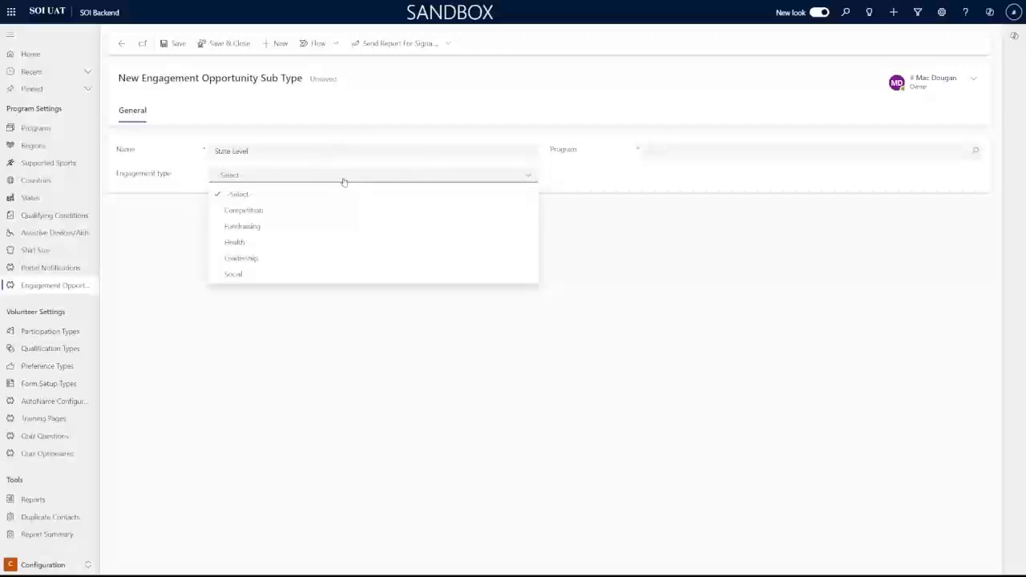
pyautogui.click(286, 212)
pyautogui.click(668, 152)
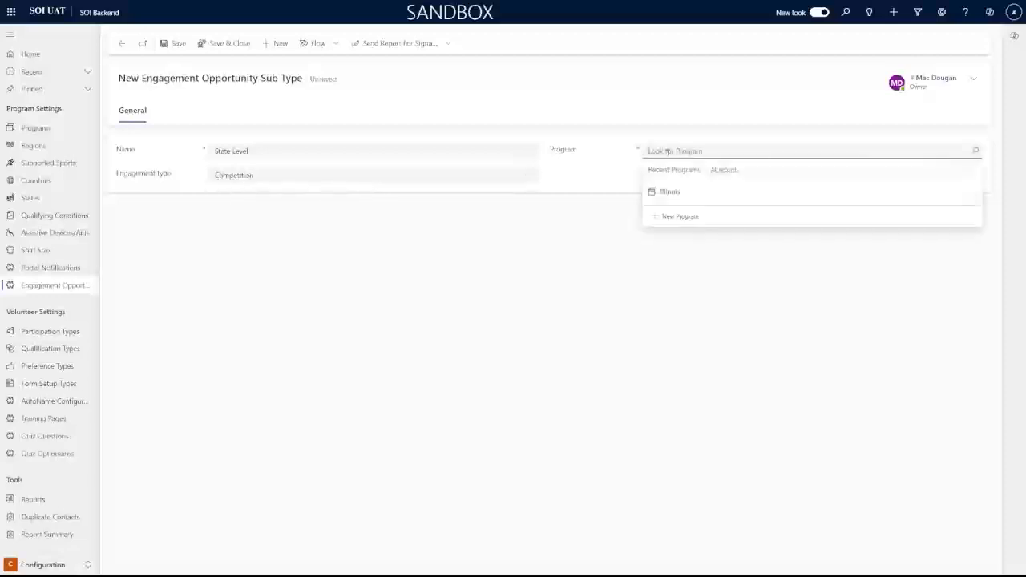
pyautogui.click(670, 191)
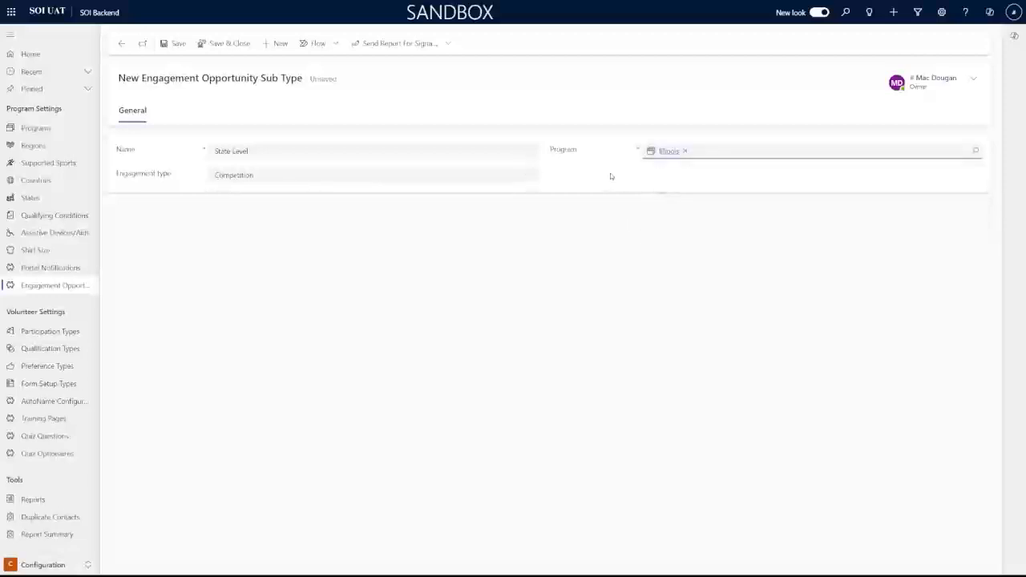
pyautogui.click(234, 44)
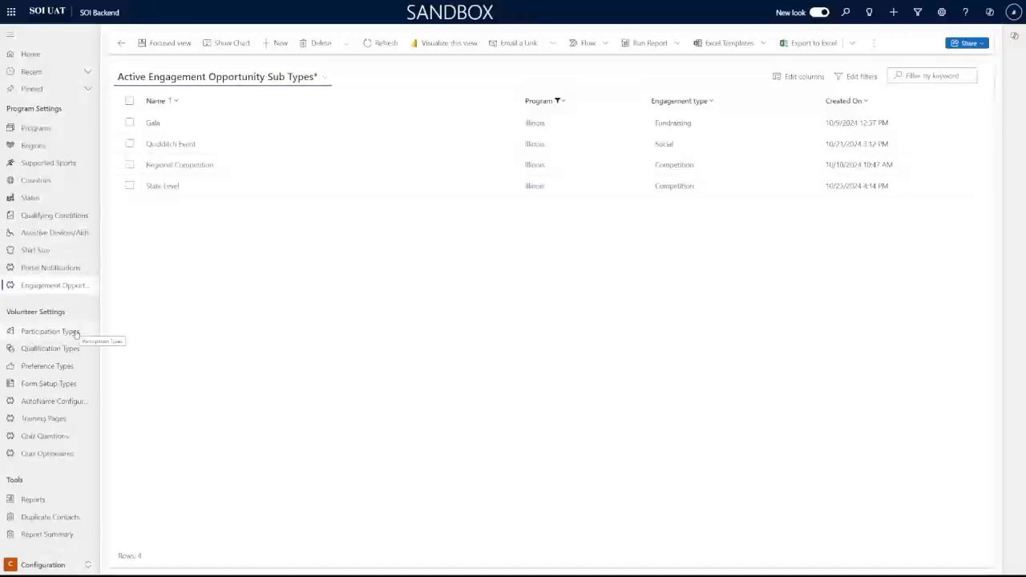
# Filter Participation Types by Program to Illinois and review the read-only Athlete record
pyautogui.click(34, 335)
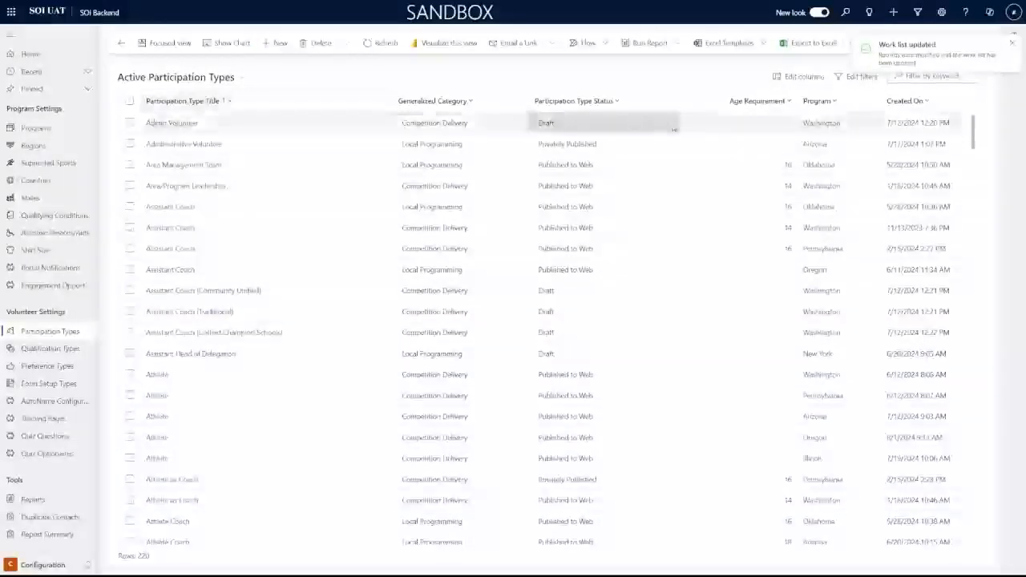
pyautogui.click(820, 101)
pyautogui.click(828, 166)
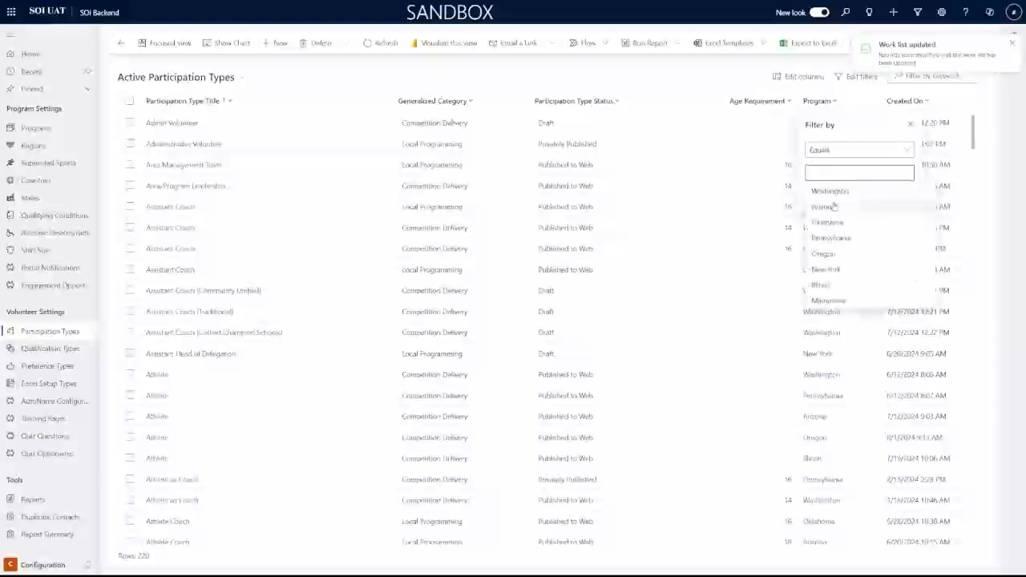
pyautogui.click(881, 283)
pyautogui.click(847, 211)
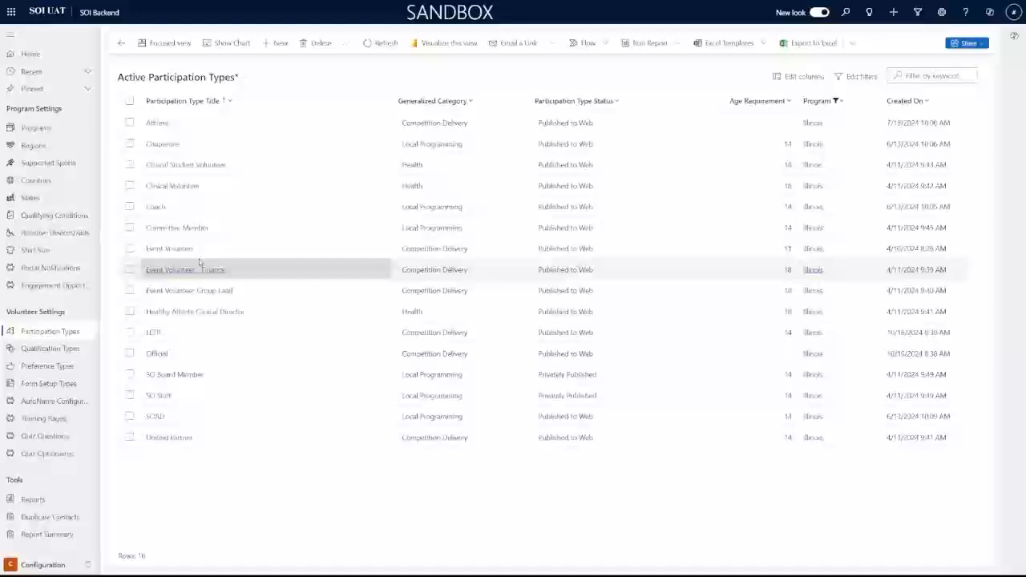
pyautogui.click(160, 123)
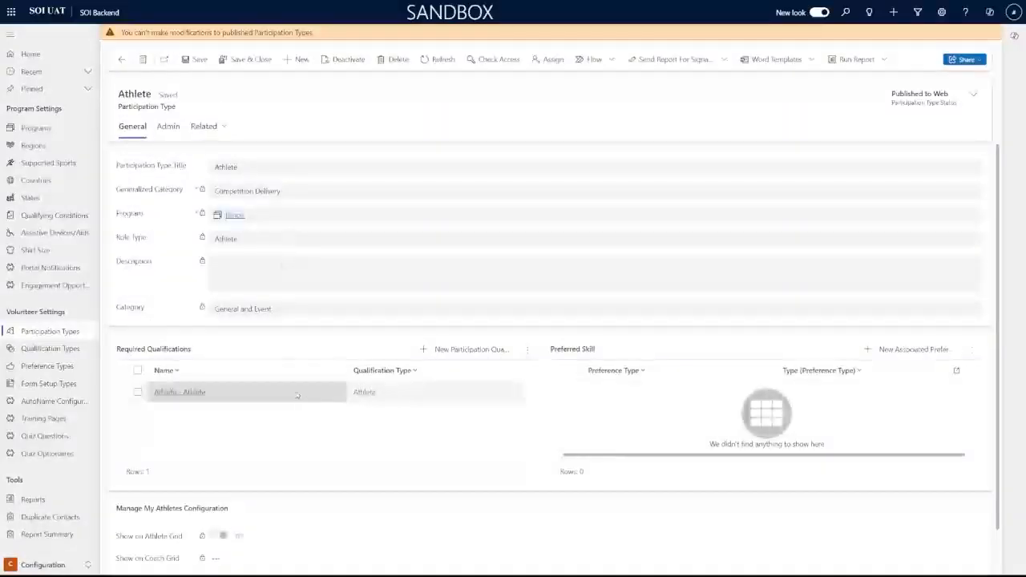
pyautogui.click(44, 352)
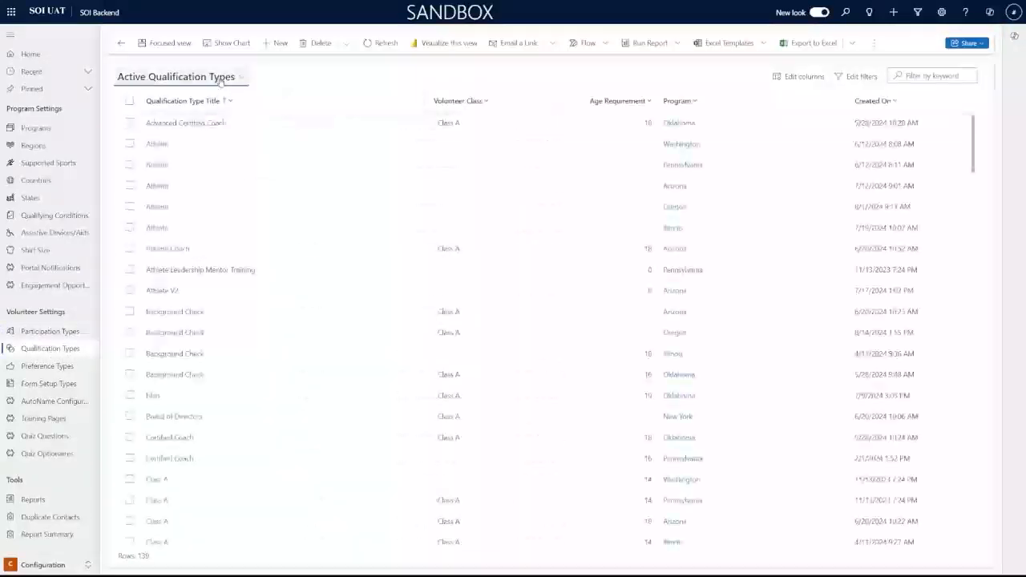
# Switch to the SOILL Active Qualification Types view and review Class A's five process tasks
pyautogui.click(221, 80)
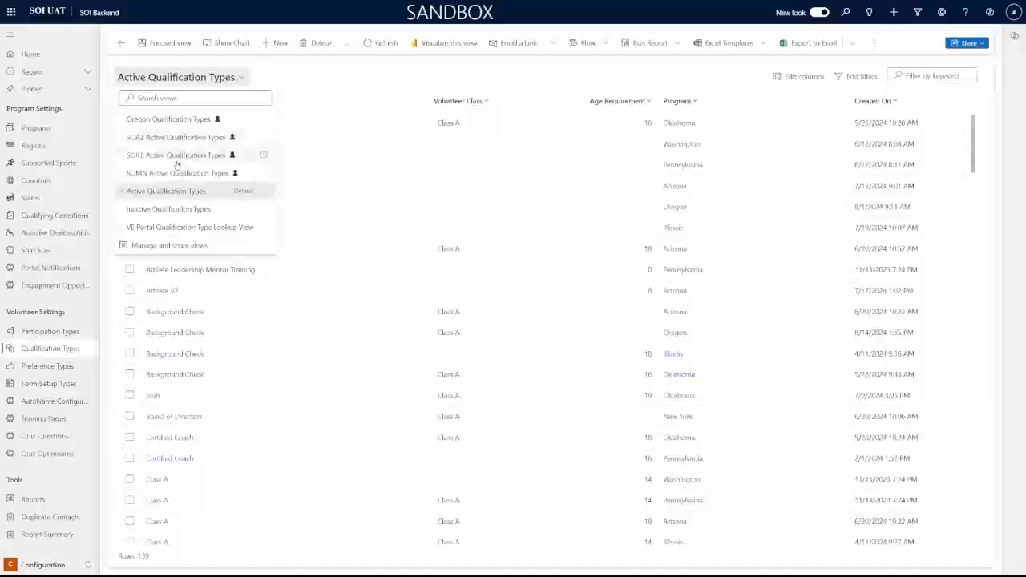
pyautogui.click(176, 156)
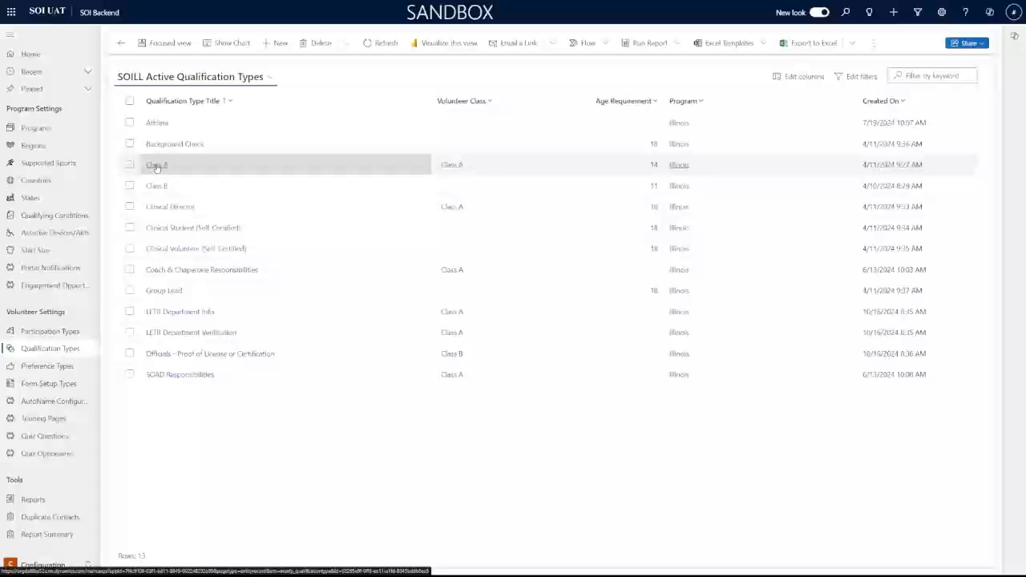
pyautogui.click(156, 166)
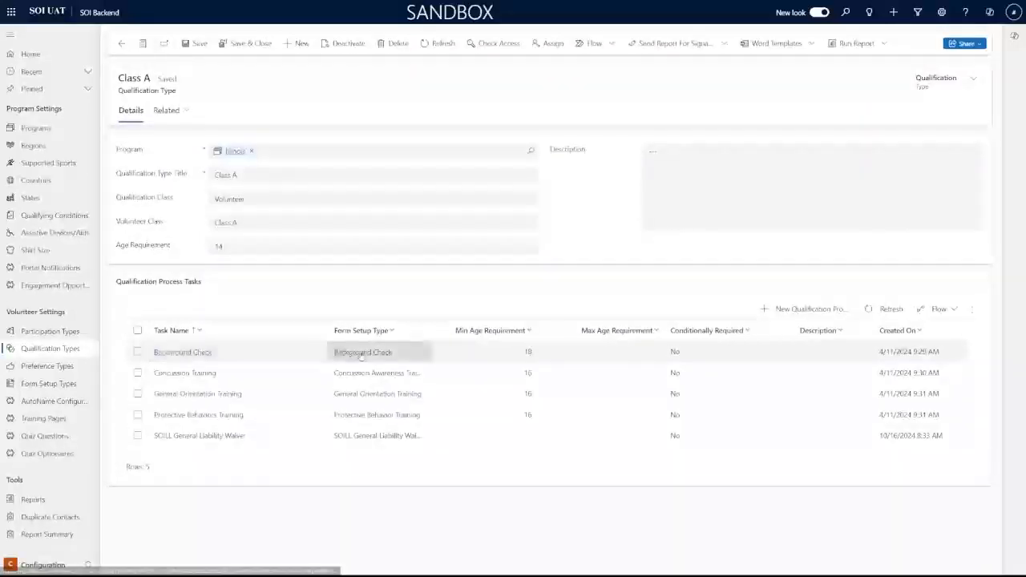
pyautogui.click(46, 388)
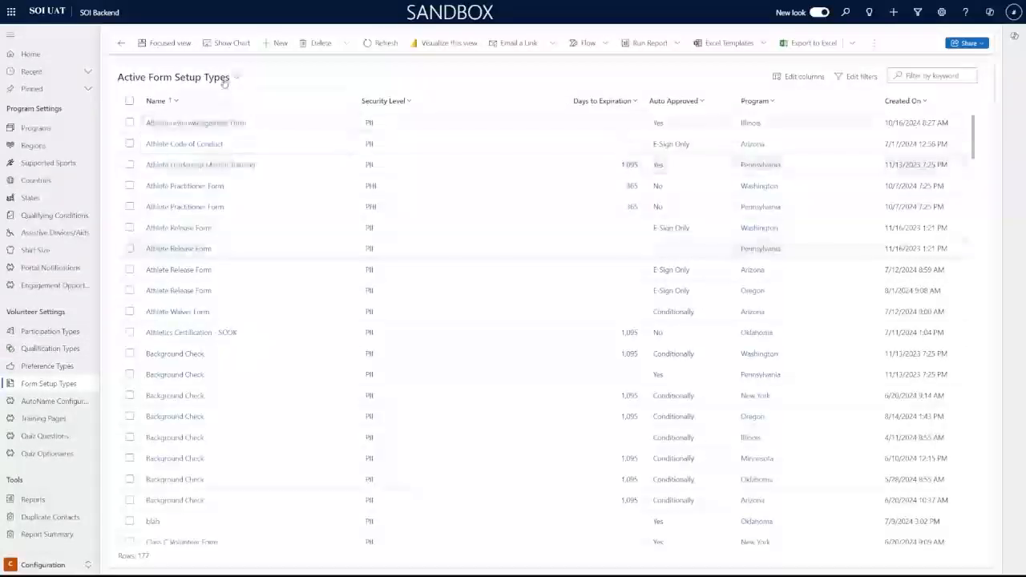
# Switch the view to SOILL Active Form Setup Types, listing 17 Illinois forms
pyautogui.click(227, 79)
pyautogui.click(172, 172)
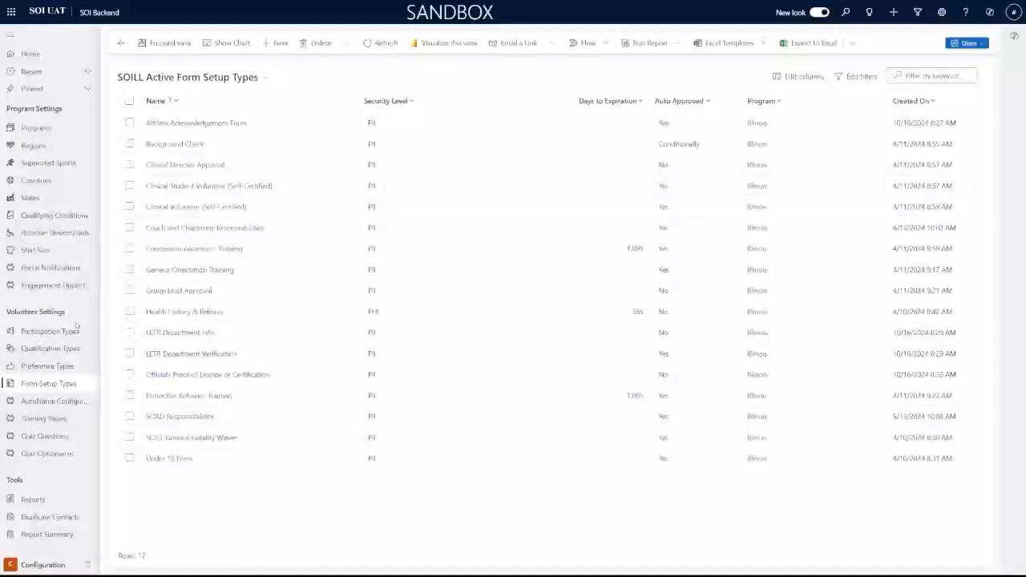
pyautogui.click(69, 331)
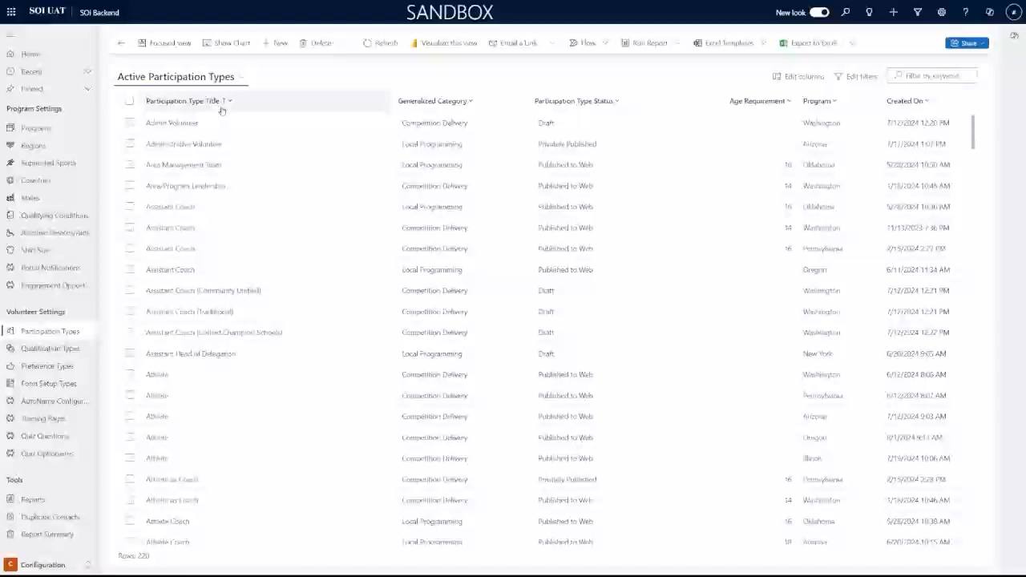
pyautogui.click(58, 350)
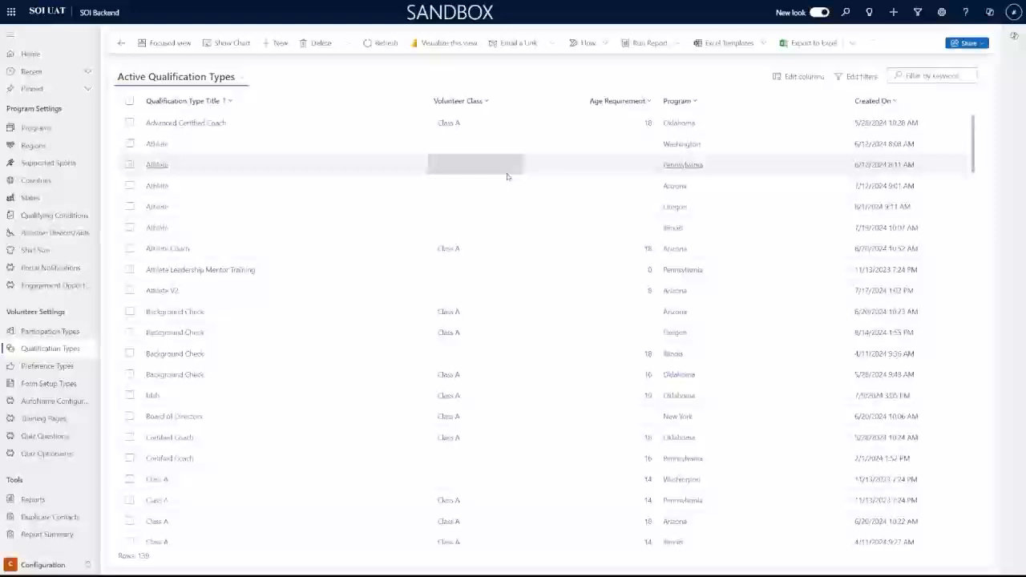
pyautogui.click(53, 385)
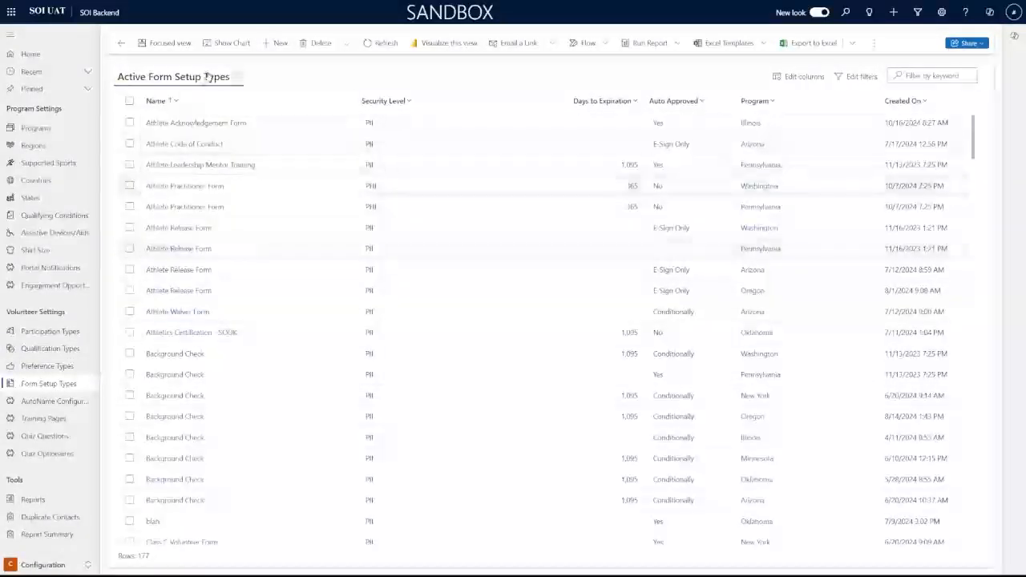
pyautogui.click(207, 77)
pyautogui.click(173, 172)
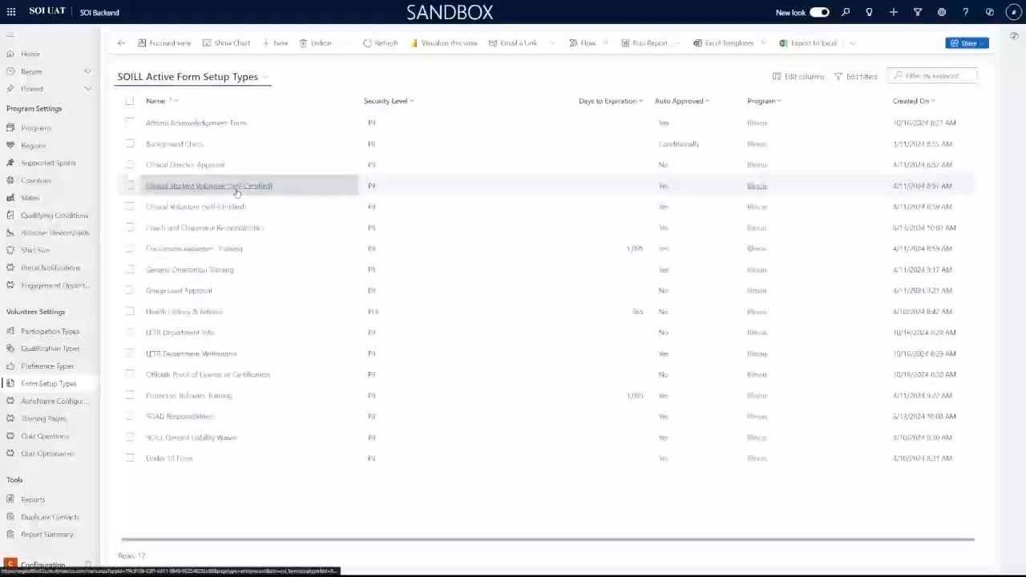
pyautogui.click(237, 186)
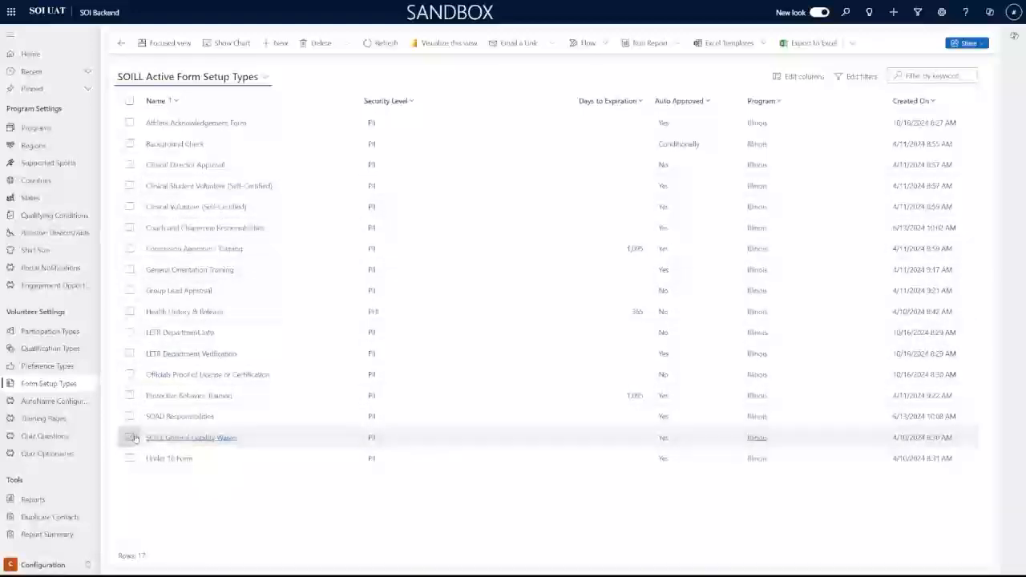
pyautogui.click(129, 437)
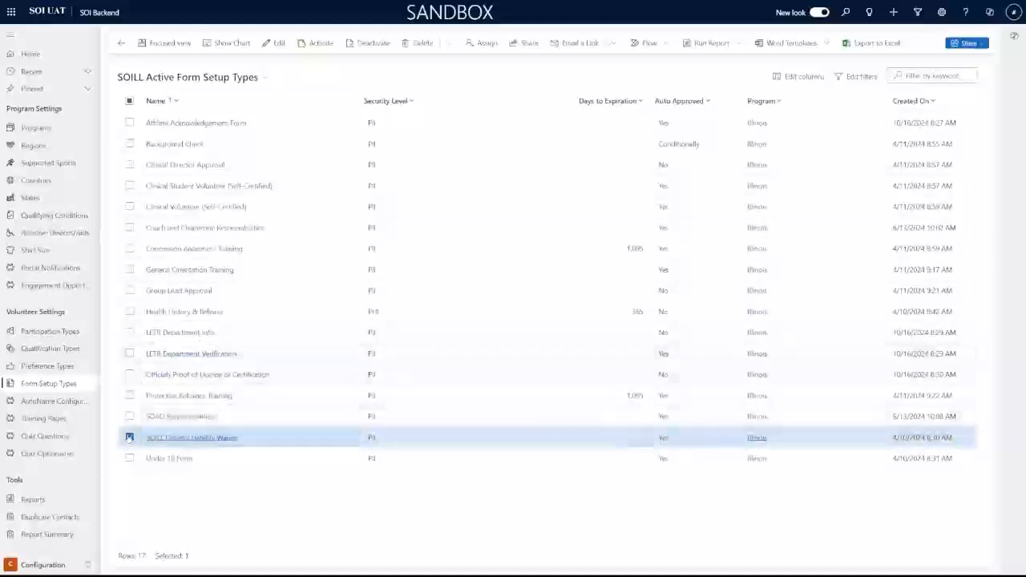
pyautogui.click(129, 437)
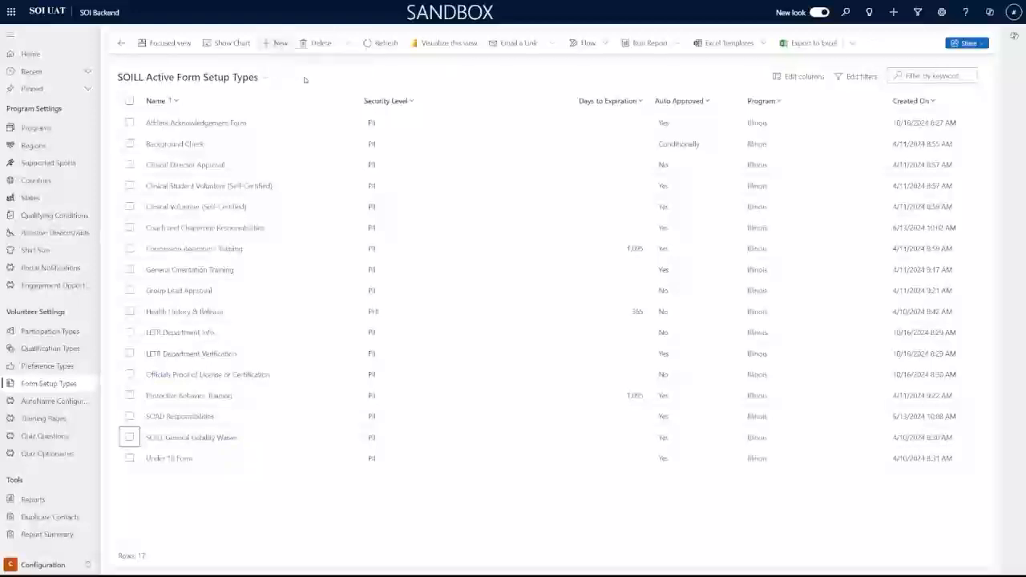
# Start a new form setup type 'Mac's (Example) Form' with PII security and 1095 days to expiration
pyautogui.click(281, 44)
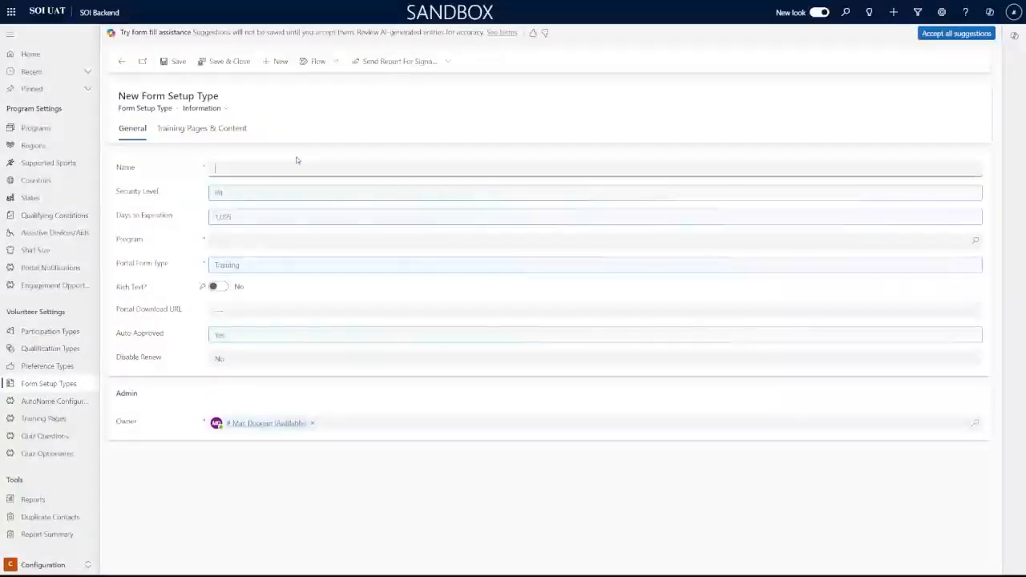
pyautogui.write("Mac's (Example) Form")
pyautogui.press('Tab')
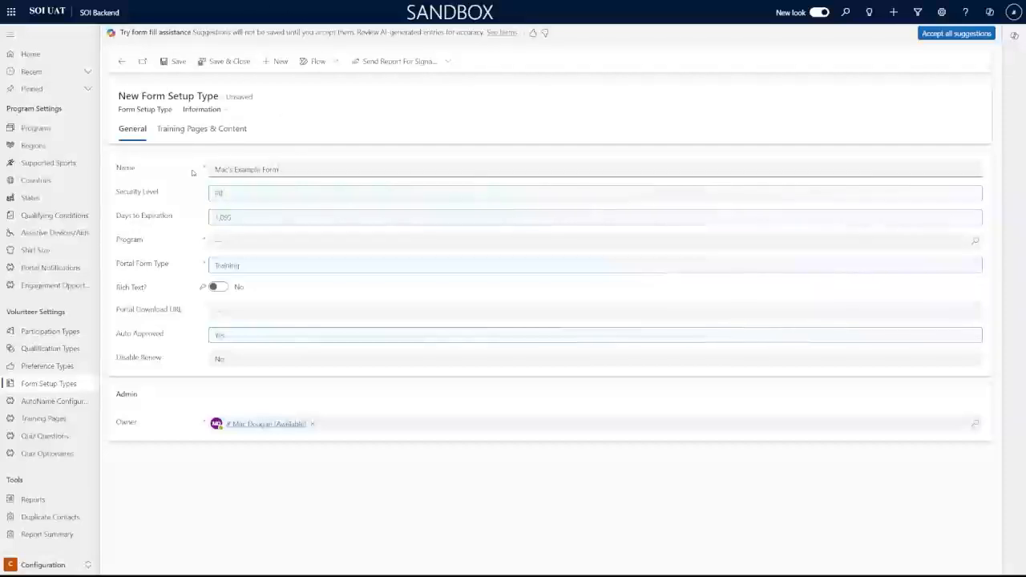
pyautogui.click(270, 195)
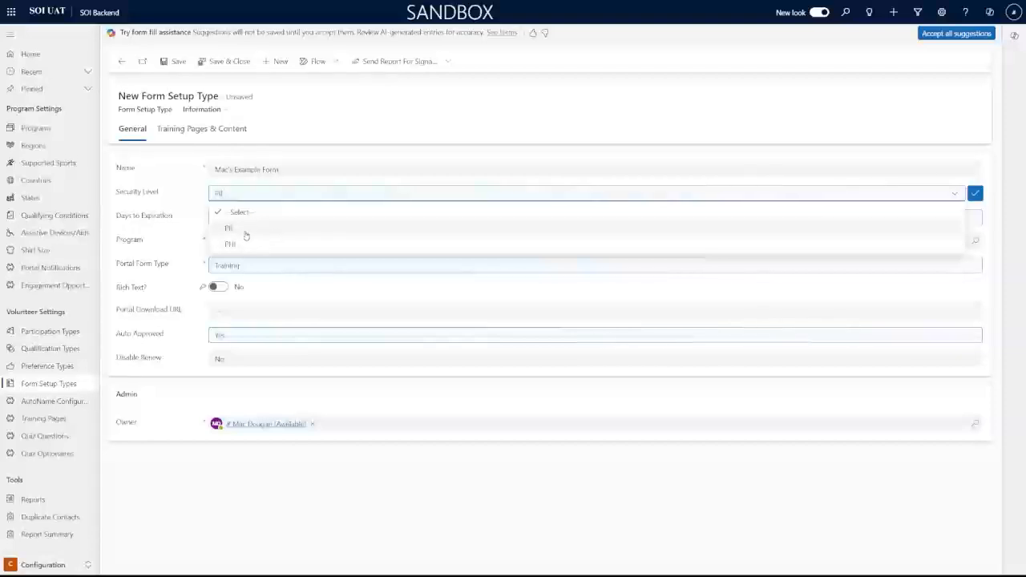
pyautogui.click(257, 230)
pyautogui.click(289, 217)
pyautogui.doubleClick(289, 217)
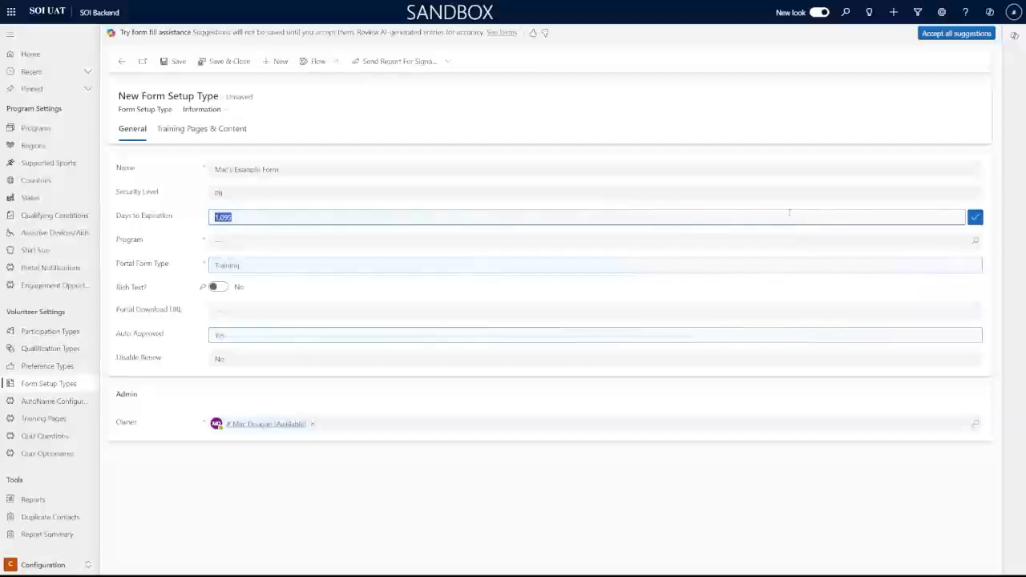
pyautogui.press('BackSpace')
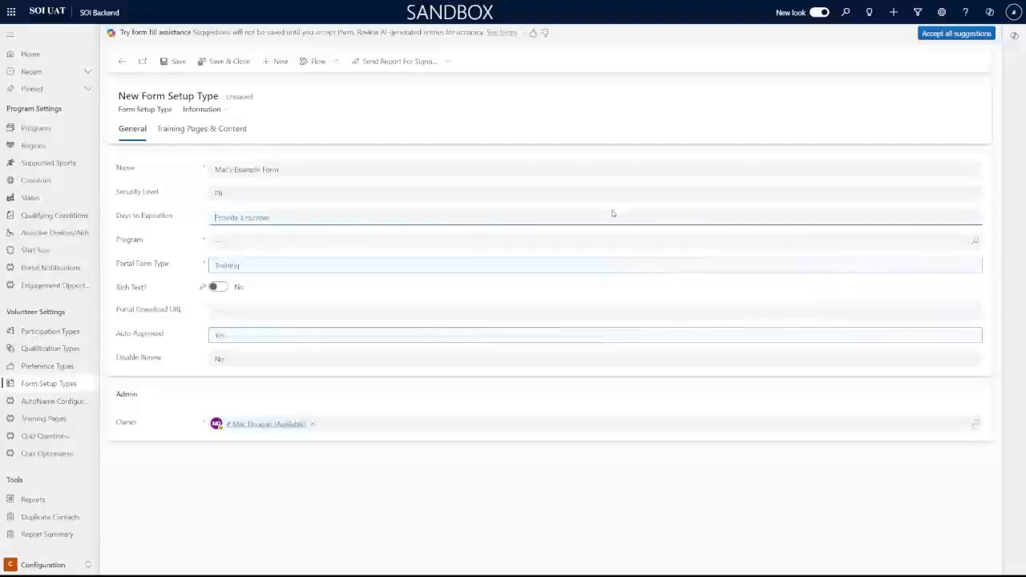
pyautogui.write('365')
pyautogui.press('BackSpace')
pyautogui.press('BackSpace')
pyautogui.press('BackSpace')
pyautogui.write('1095')
pyautogui.click(189, 236)
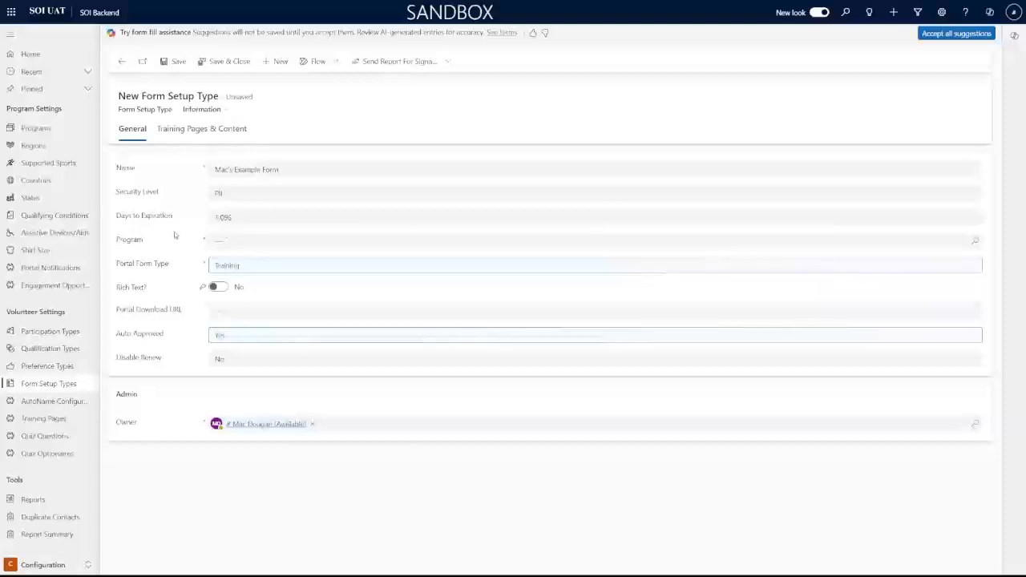
# Set the Program lookup to Illinois
pyautogui.click(266, 222)
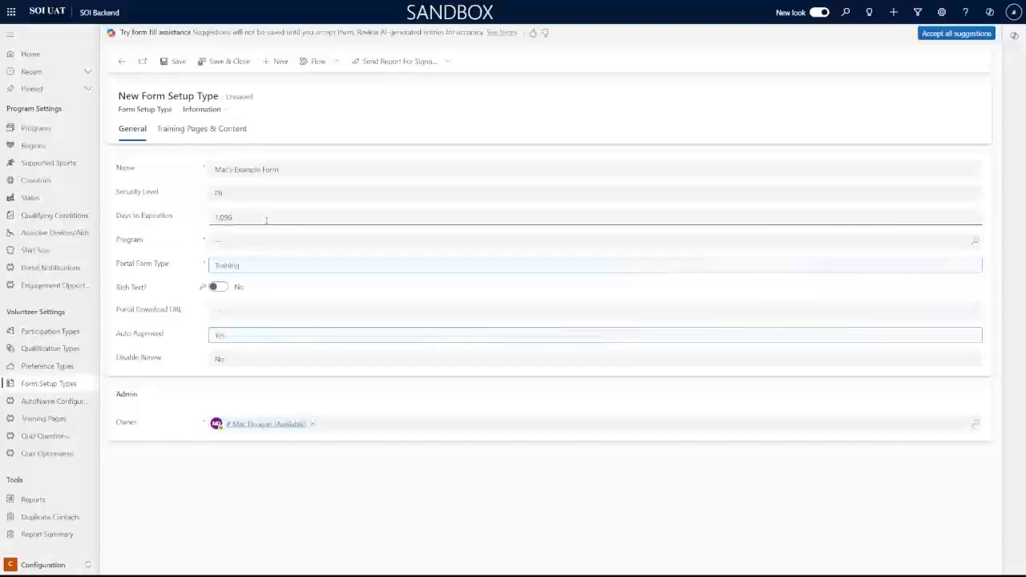
pyautogui.click(186, 242)
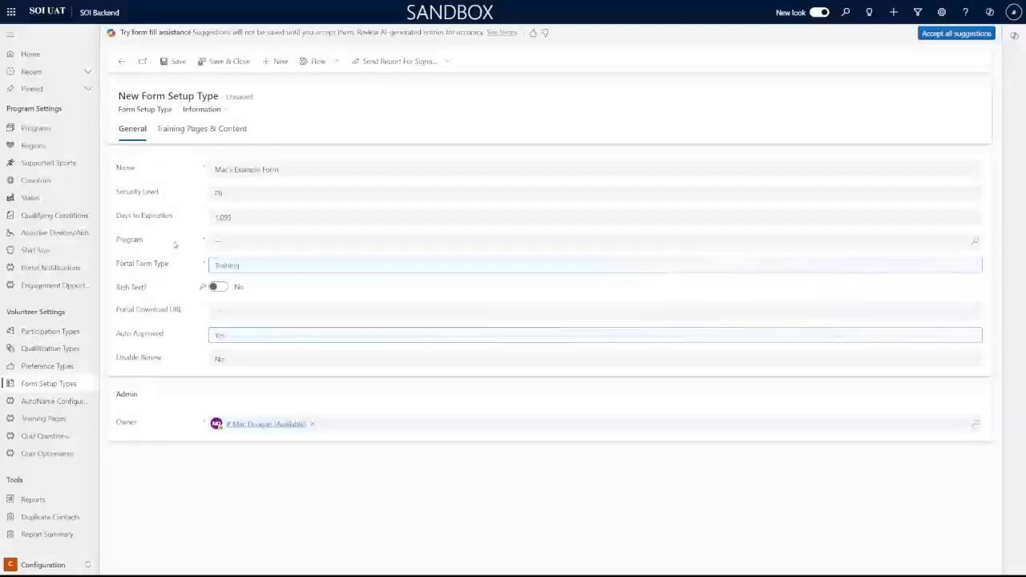
pyautogui.click(255, 239)
pyautogui.click(247, 279)
# Set the Portal Form Type to Training
pyautogui.click(276, 273)
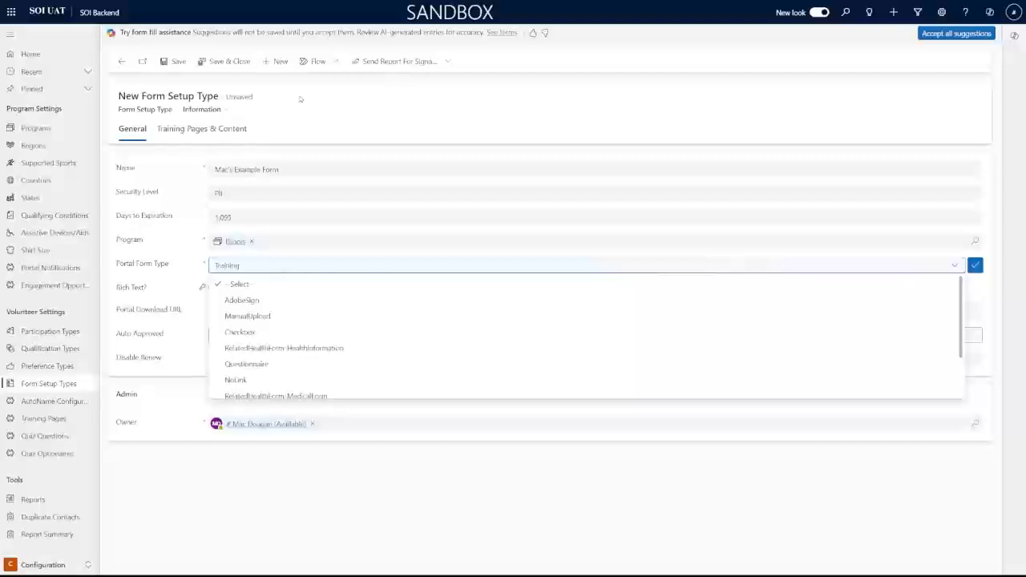
pyautogui.scroll(-2, 303, 309)
pyautogui.scroll(3, 297, 327)
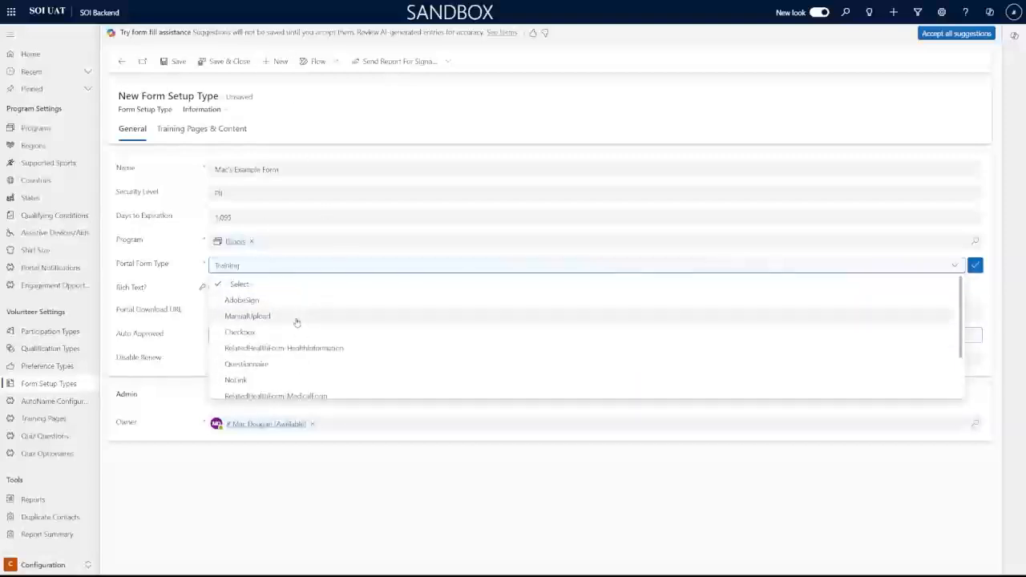
pyautogui.scroll(-2, 295, 323)
pyautogui.scroll(2, 289, 325)
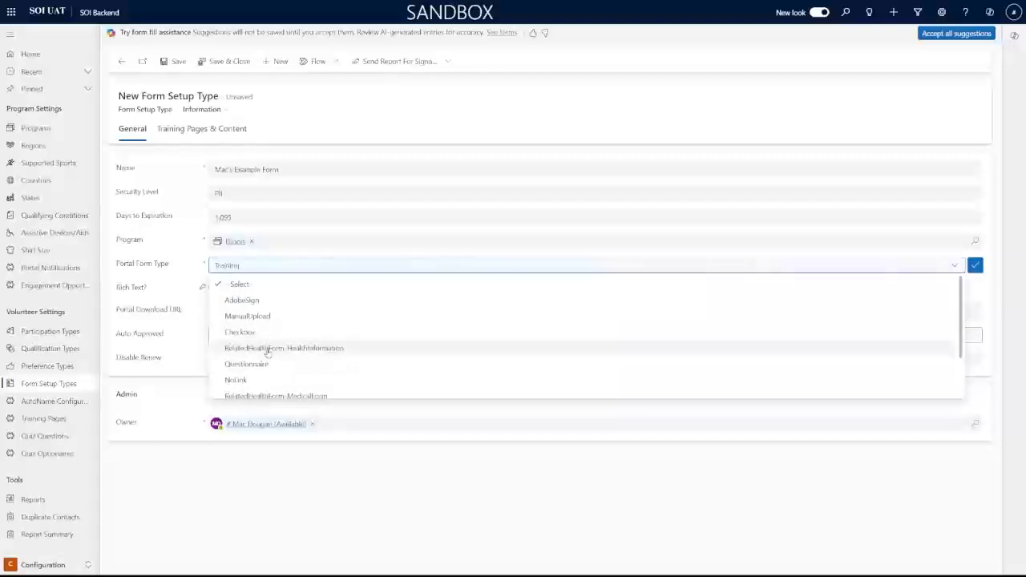
pyautogui.scroll(-1, 324, 353)
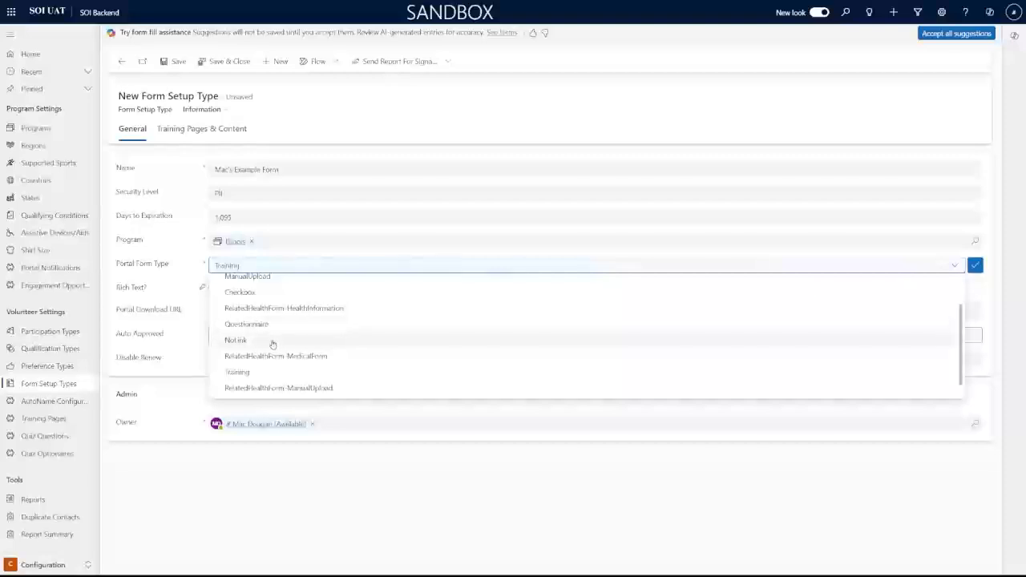
pyautogui.scroll(-1, 321, 340)
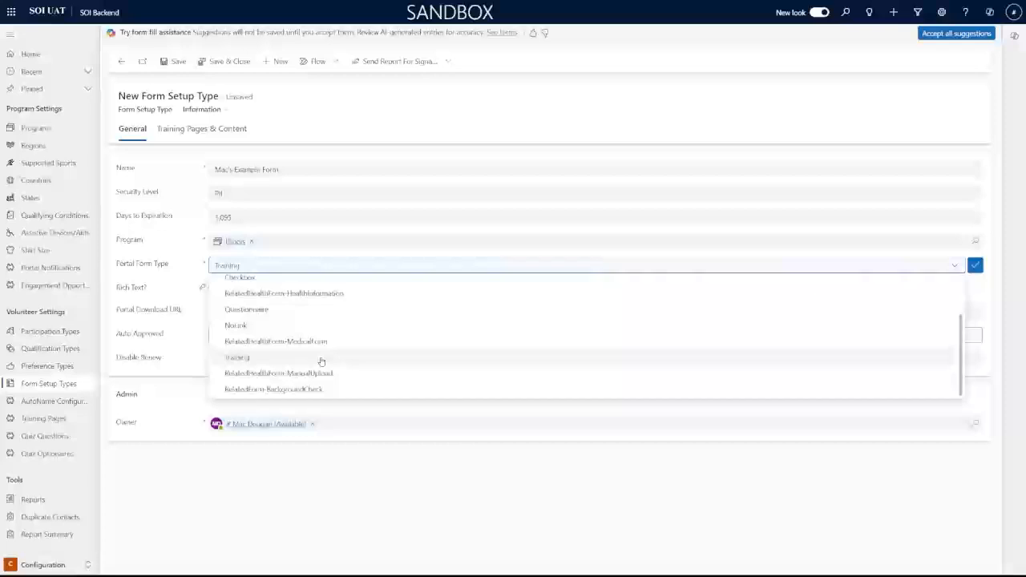
pyautogui.scroll(3, 320, 362)
pyautogui.scroll(-3, 278, 348)
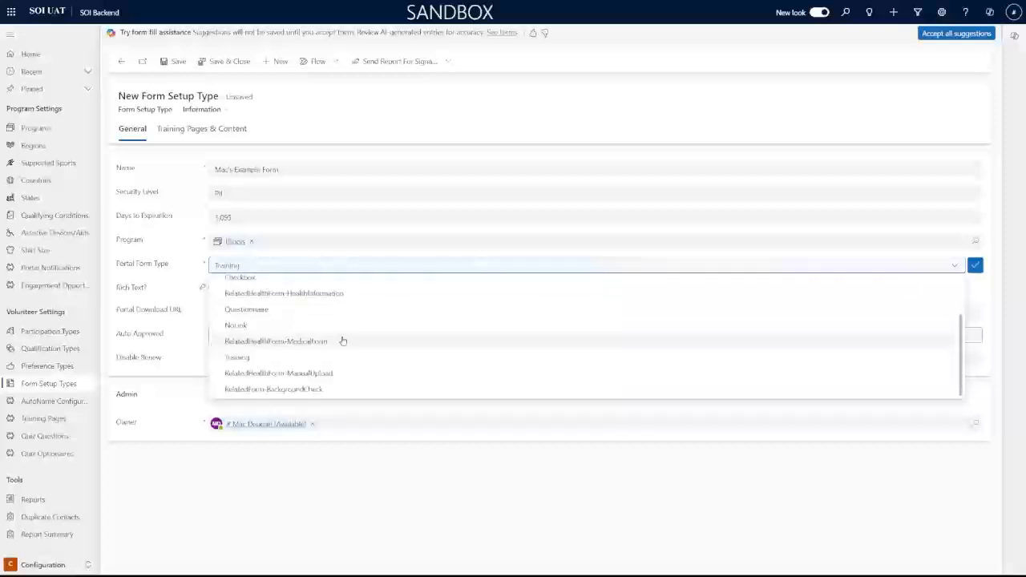
pyautogui.click(306, 364)
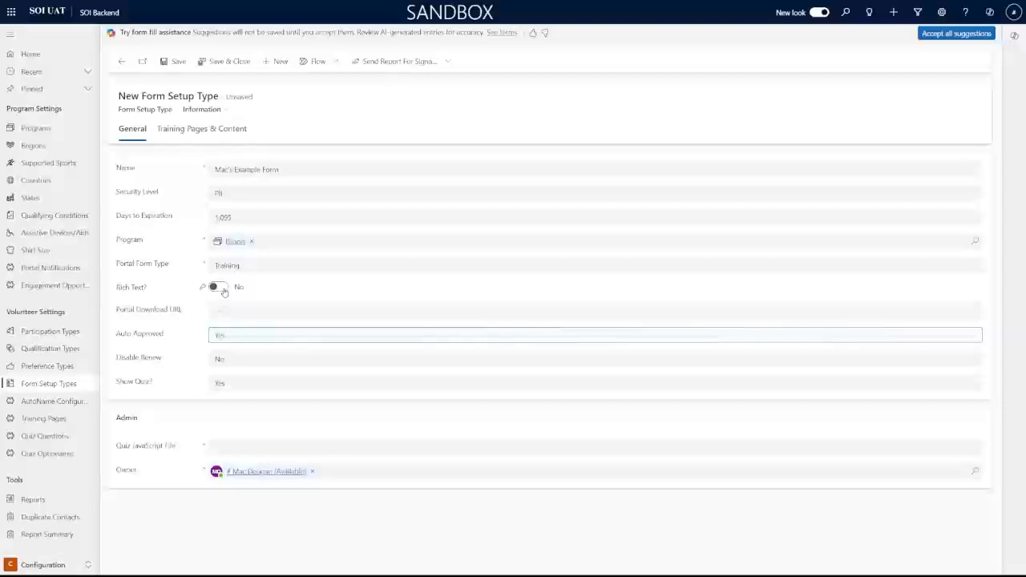
# Turn on Rich Text and type the description "Mac's form is cool."
pyautogui.click(217, 287)
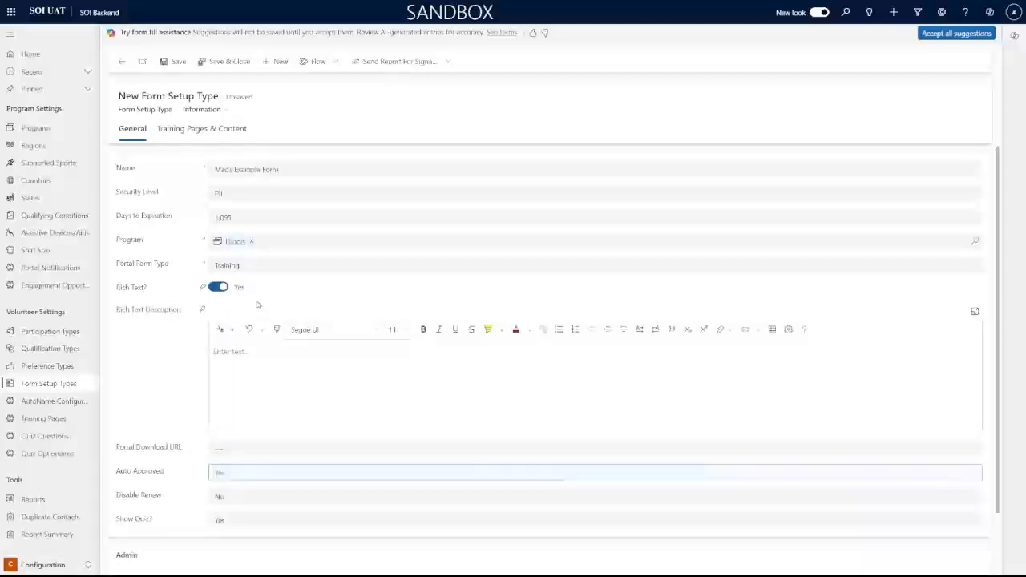
pyautogui.click(358, 355)
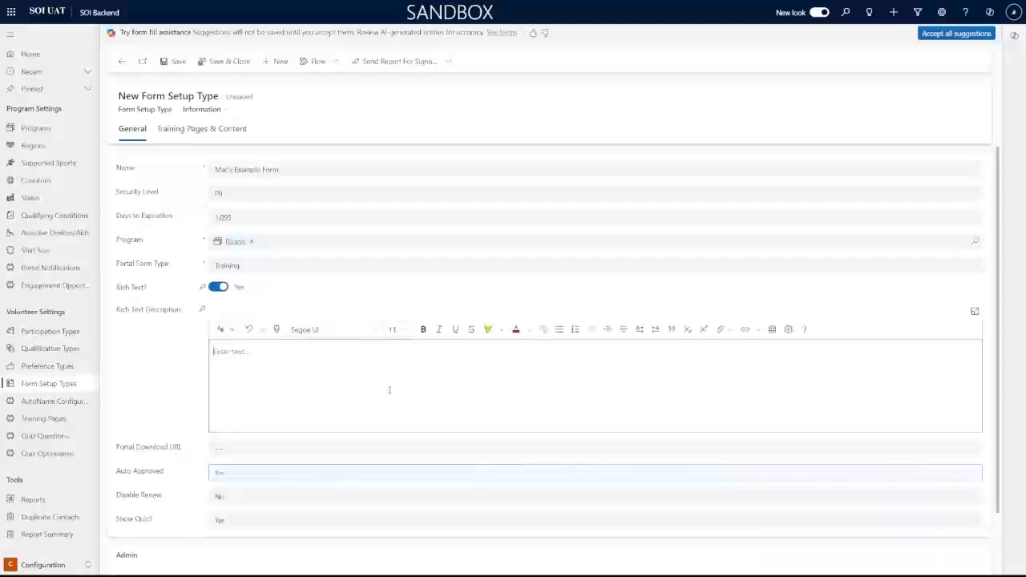
pyautogui.click(784, 384)
pyautogui.write("Mac's Ex")
pyautogui.press('BackSpace')
pyautogui.press('BackSpace')
pyautogui.write('Form is cool')
# Make the description text bold, italic and underlined
pyautogui.scroll(-2, 212, 337)
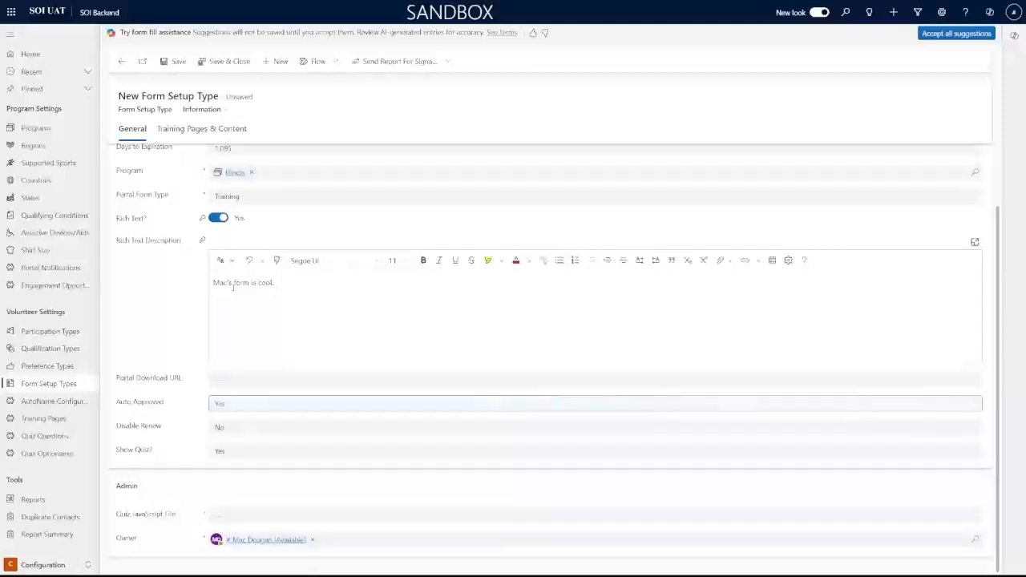
pyautogui.moveTo(215, 285); pyautogui.dragTo(168, 287)
pyautogui.click(325, 284)
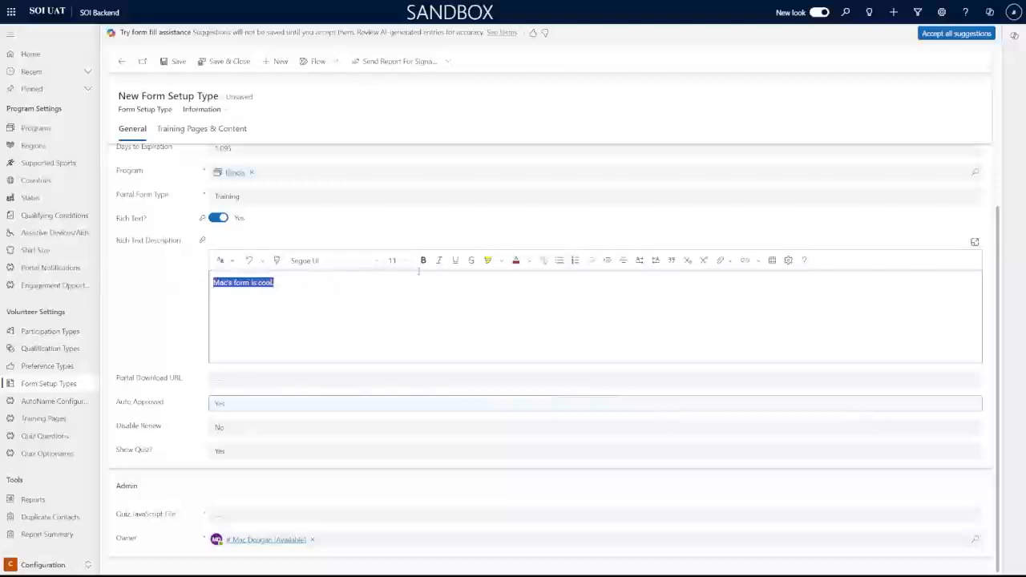
pyautogui.click(423, 260)
pyautogui.click(439, 261)
pyautogui.click(455, 261)
pyautogui.click(395, 302)
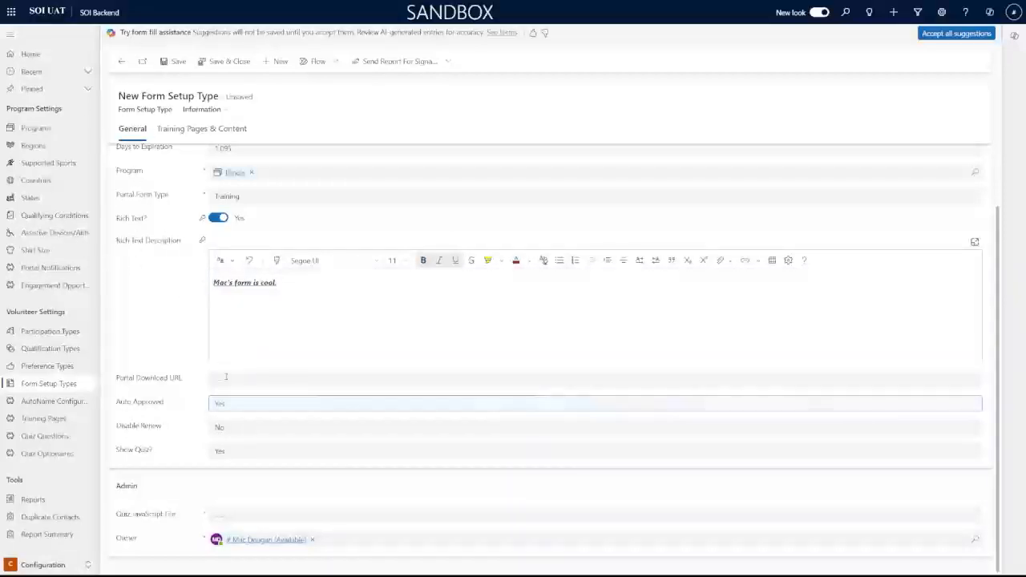
# Fill in the Portal Download URL field, entering soi.org, and check the Auto Approved choices
pyautogui.click(353, 379)
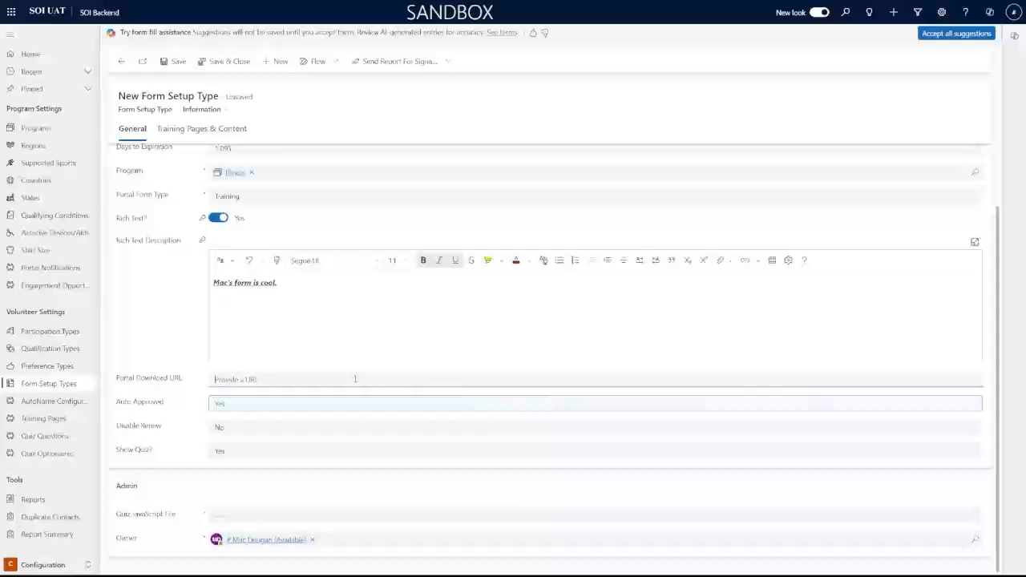
pyautogui.click(376, 405)
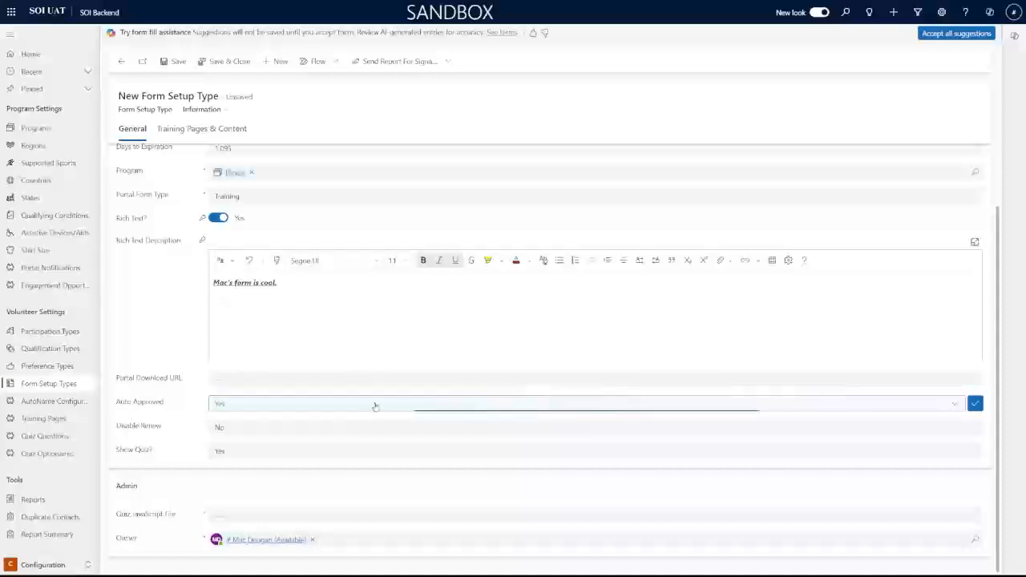
pyautogui.click(316, 380)
pyautogui.write('soi')
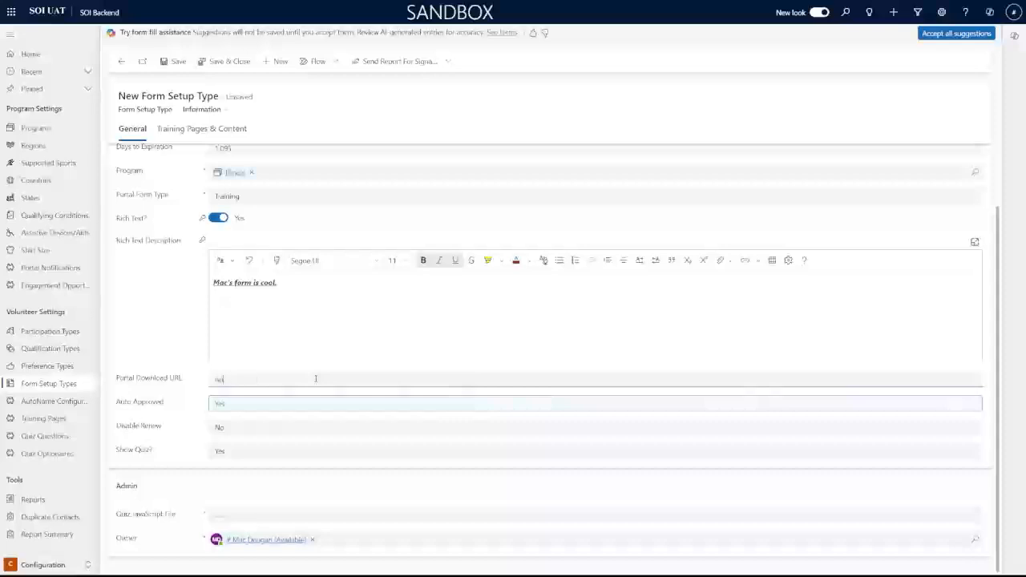
pyautogui.write('.org')
pyautogui.click(171, 343)
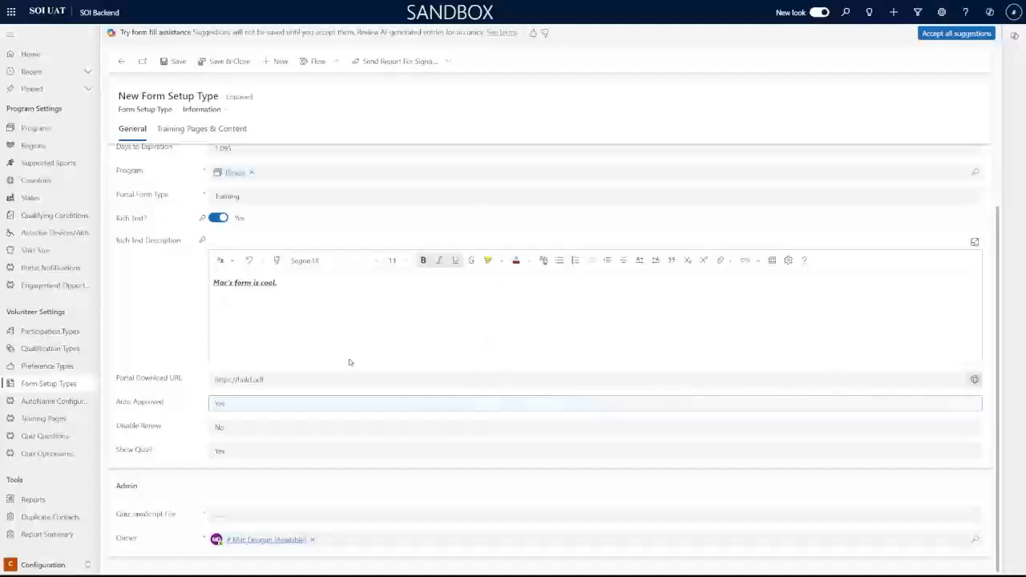
pyautogui.click(258, 405)
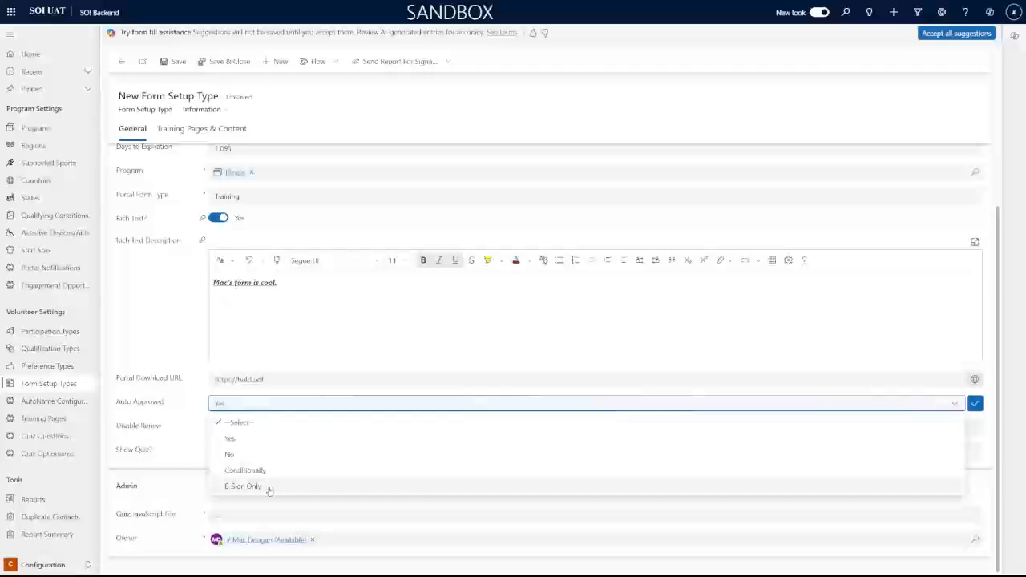
# Set Auto Approved and Disable Renew to Yes and Show Quiz to No on the form setup type
pyautogui.click(264, 443)
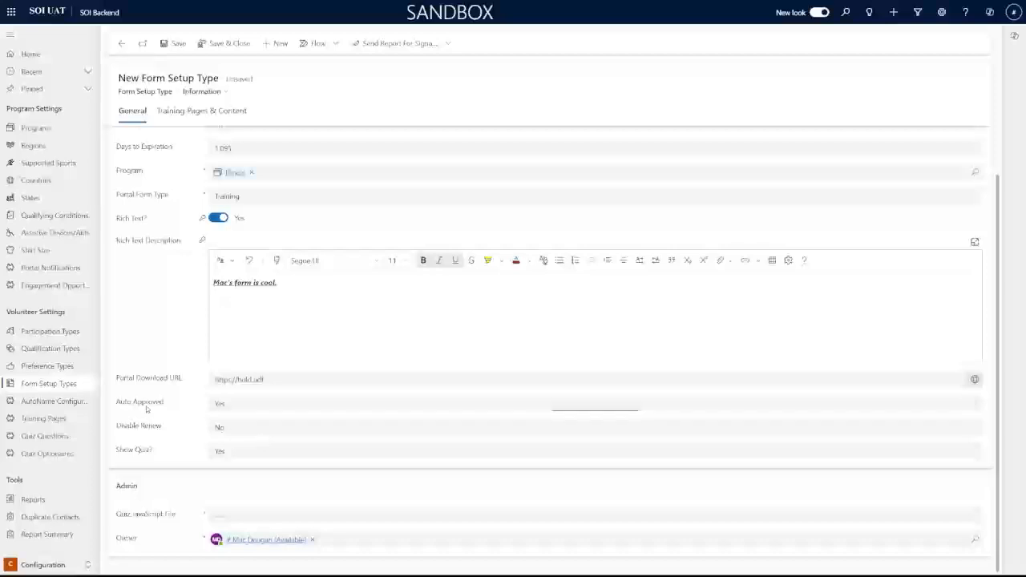
pyautogui.click(304, 432)
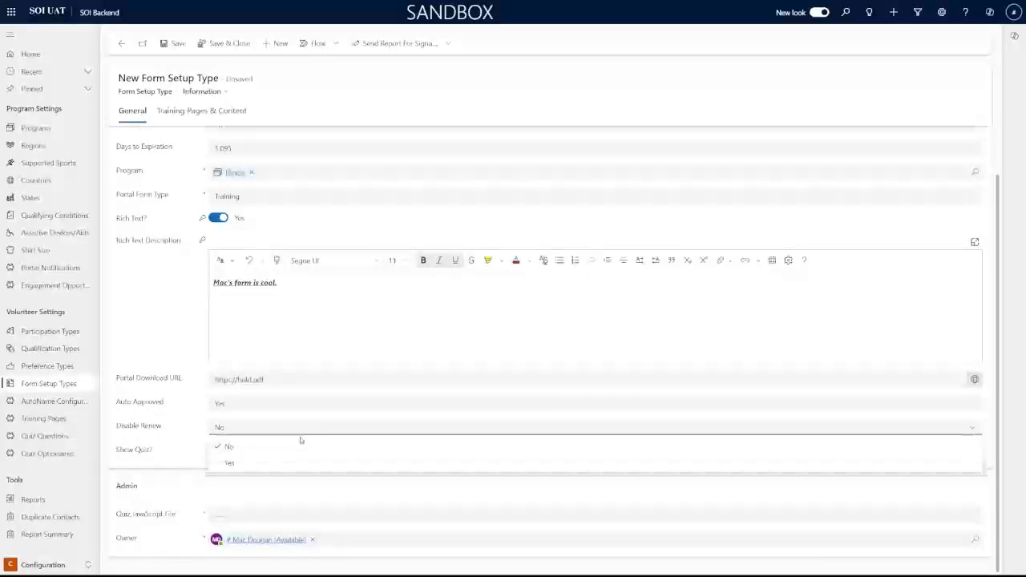
pyautogui.click(245, 463)
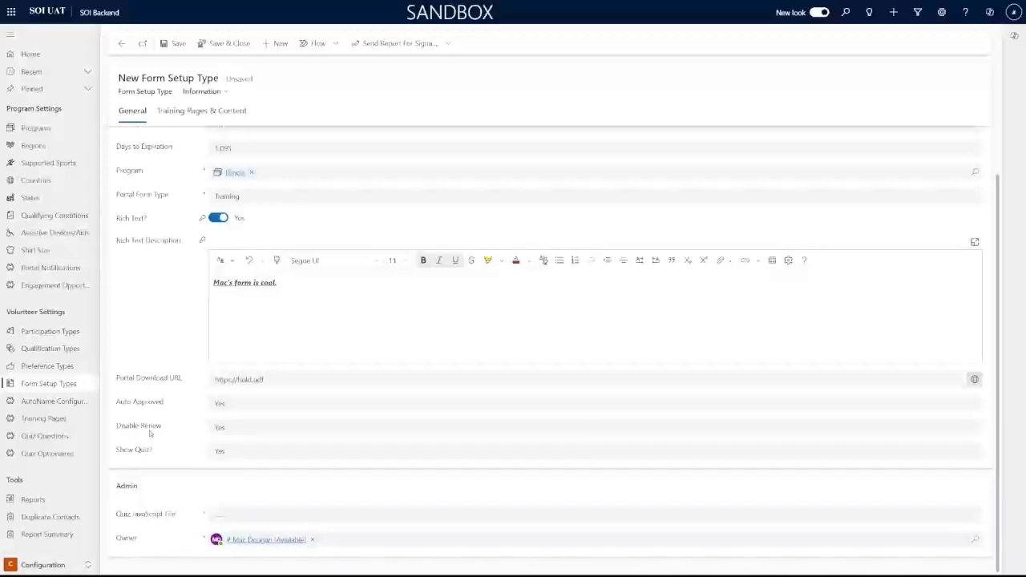
pyautogui.click(245, 454)
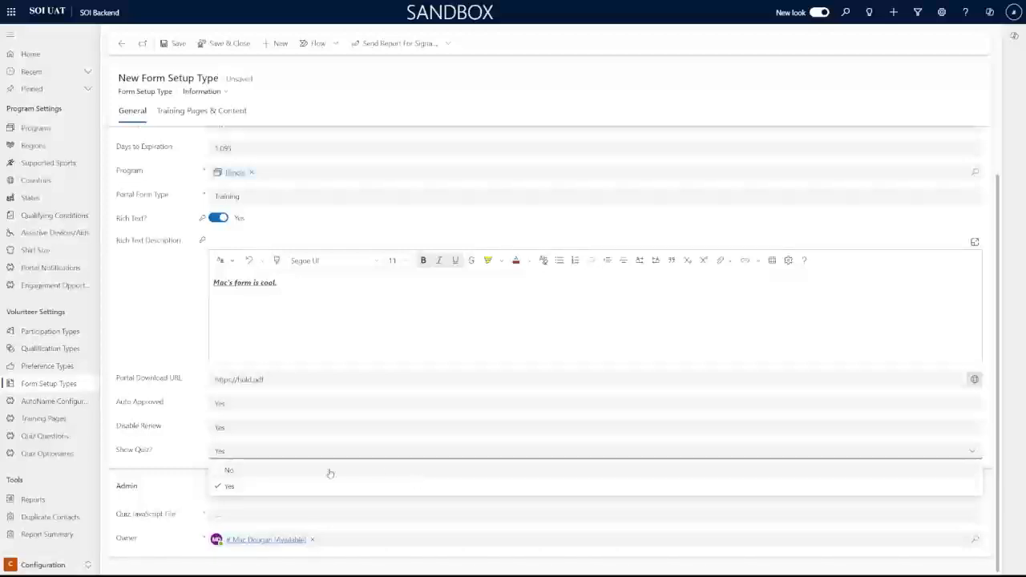
pyautogui.click(231, 472)
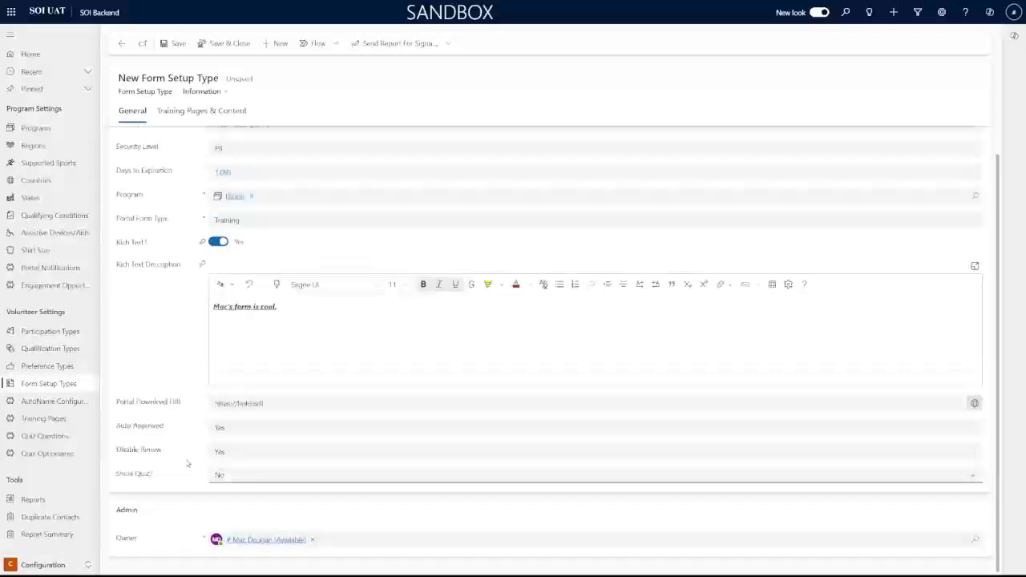
# Save Mac's Example Form and create a new training page from its Training Pages & Content tab
pyautogui.click(184, 43)
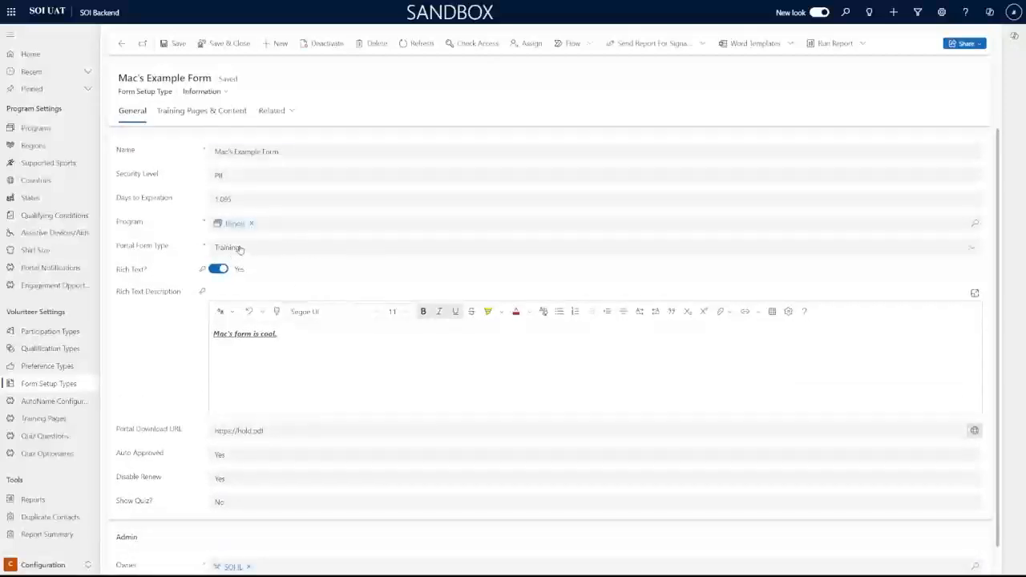
pyautogui.click(188, 114)
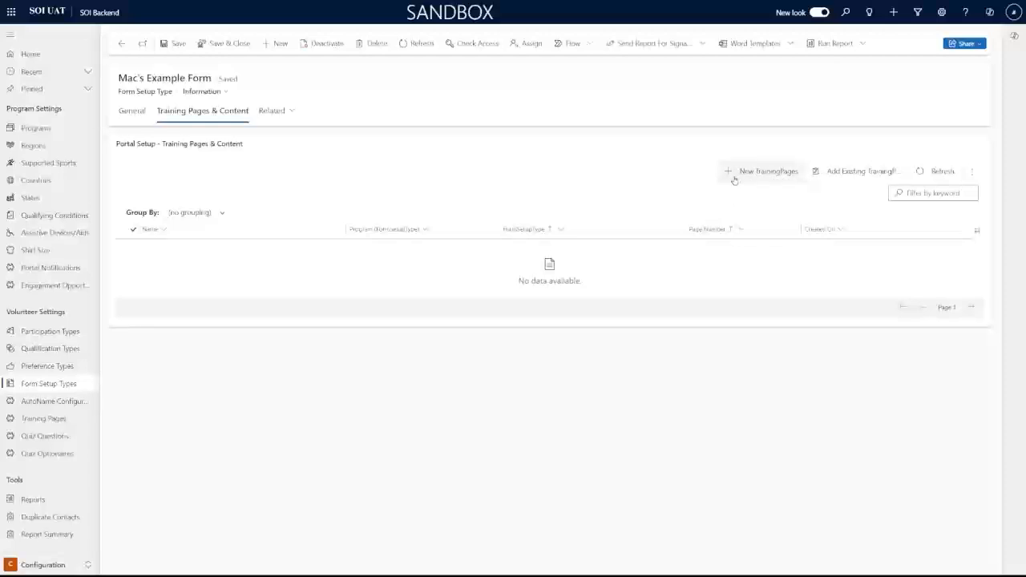
pyautogui.click(738, 171)
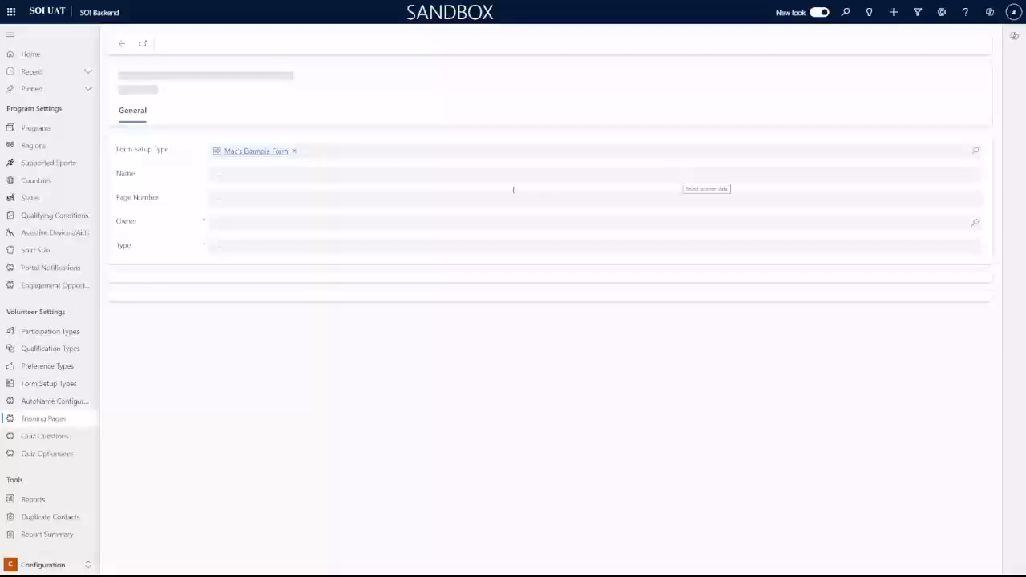
# Create the training page 'Page 1' with page number 1 and type Content, and save it
pyautogui.click(498, 176)
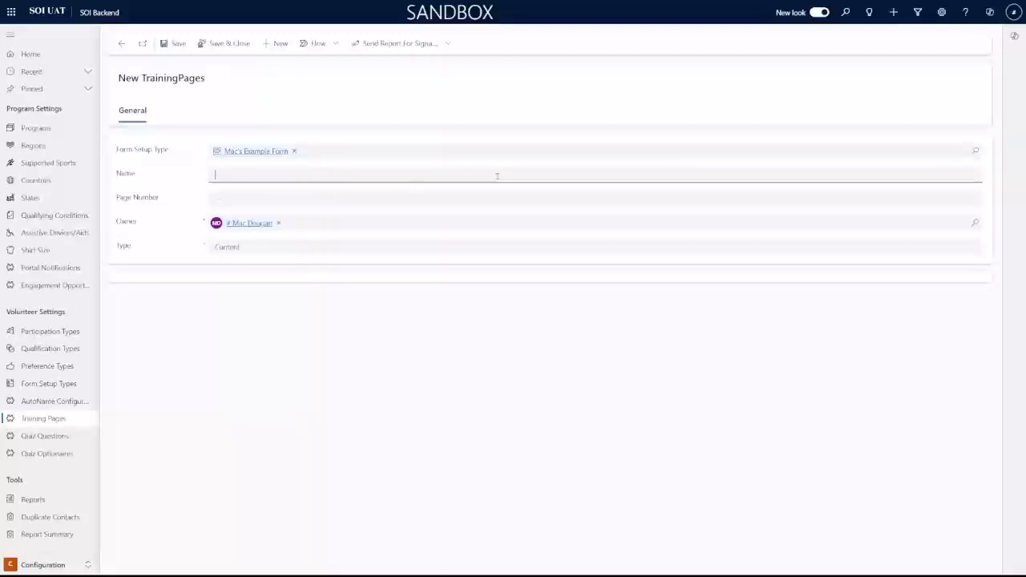
pyautogui.write('Page 1')
pyautogui.press('Tab')
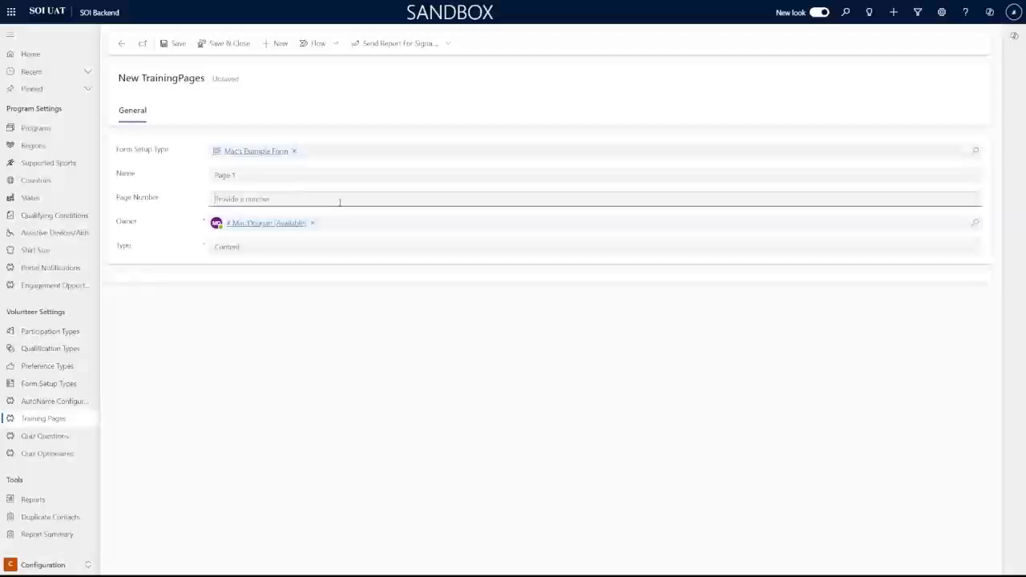
pyautogui.write('1')
pyautogui.click(172, 208)
pyautogui.moveTo(206, 163); pyautogui.dragTo(255, 186)
pyautogui.click(252, 193)
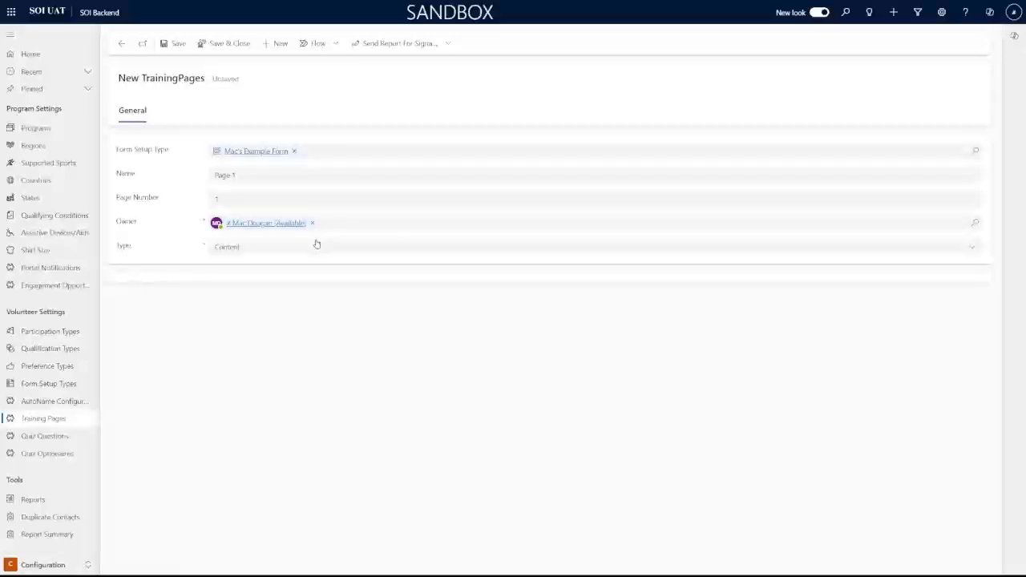
pyautogui.click(246, 250)
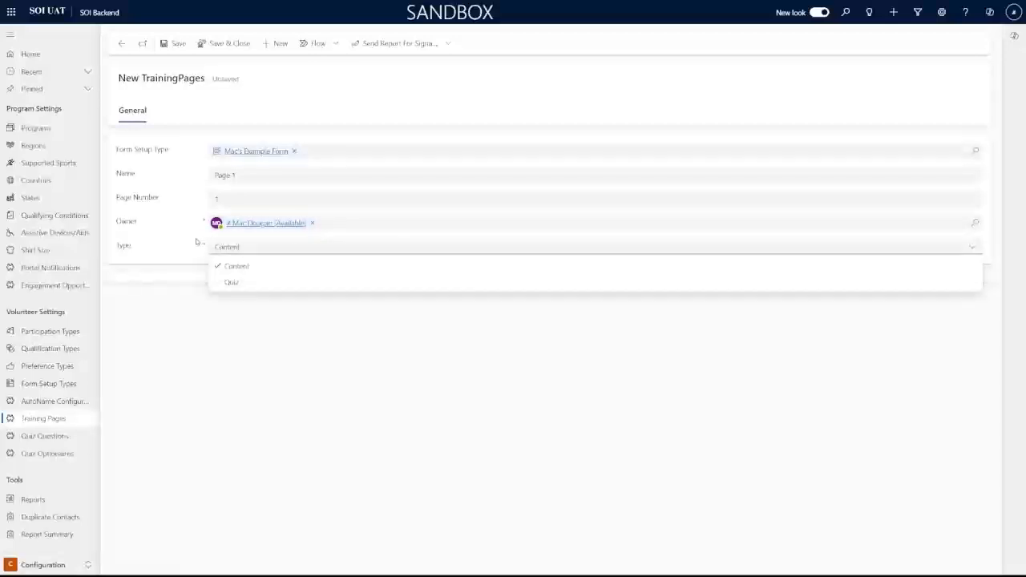
pyautogui.click(254, 267)
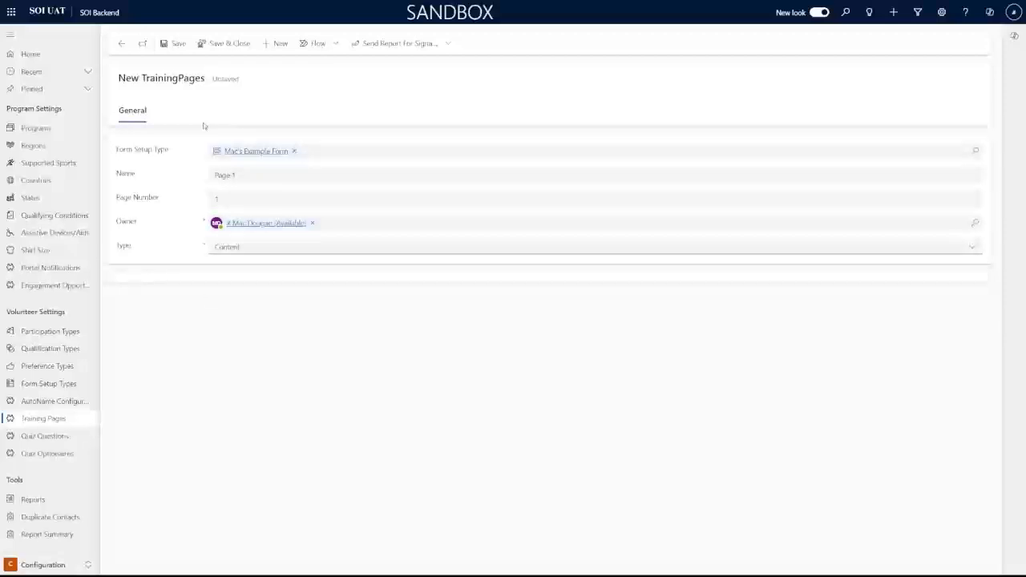
pyautogui.click(179, 44)
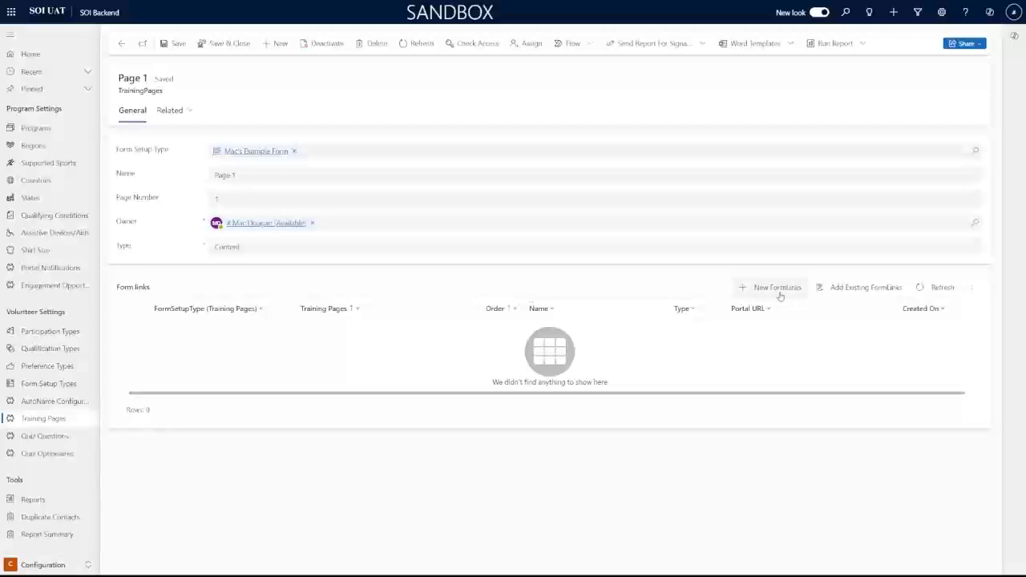
# Start a new form link named 'Video Link #1' with order 1 and type Video
pyautogui.click(747, 290)
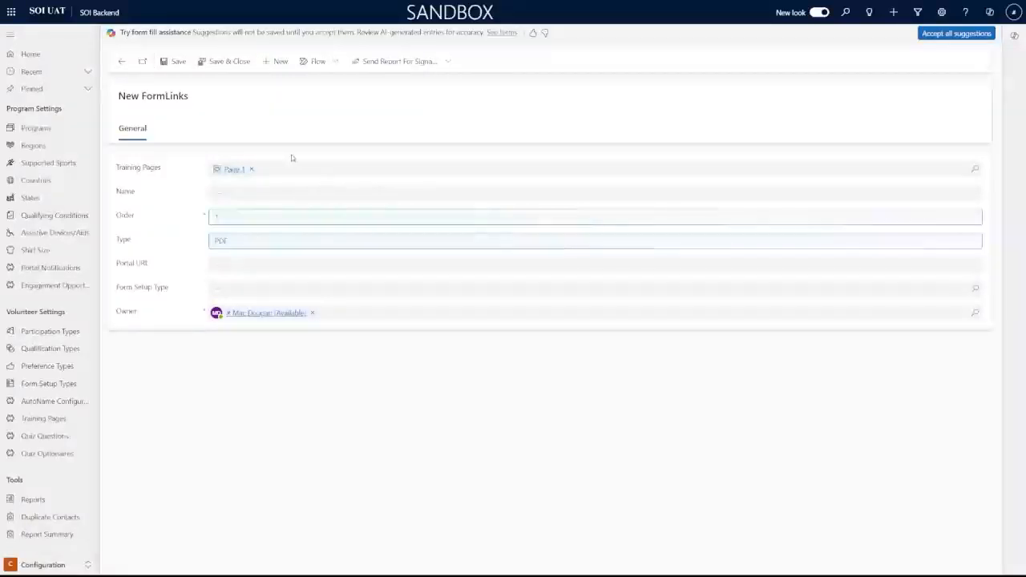
pyautogui.click(326, 193)
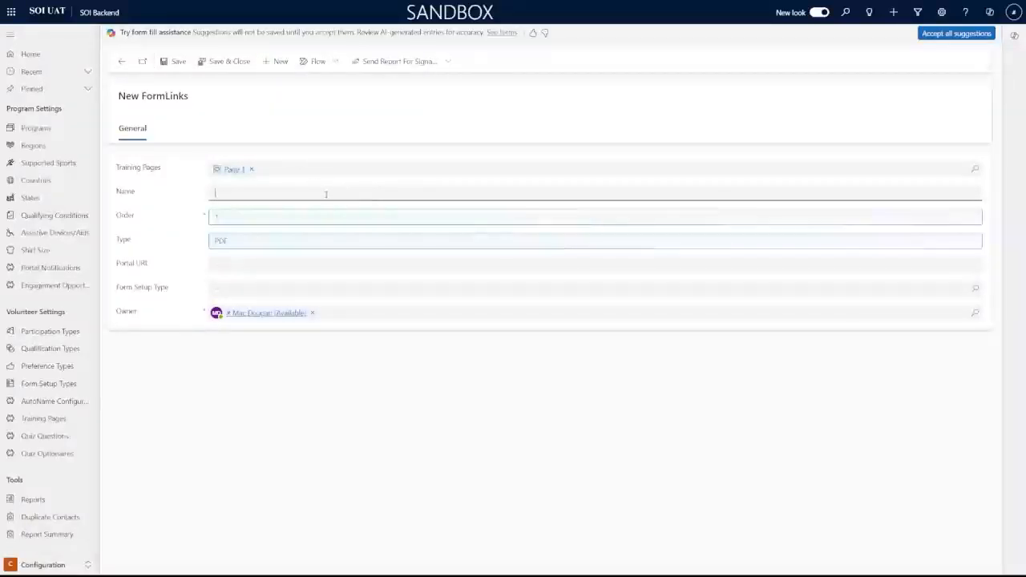
pyautogui.write('Video')
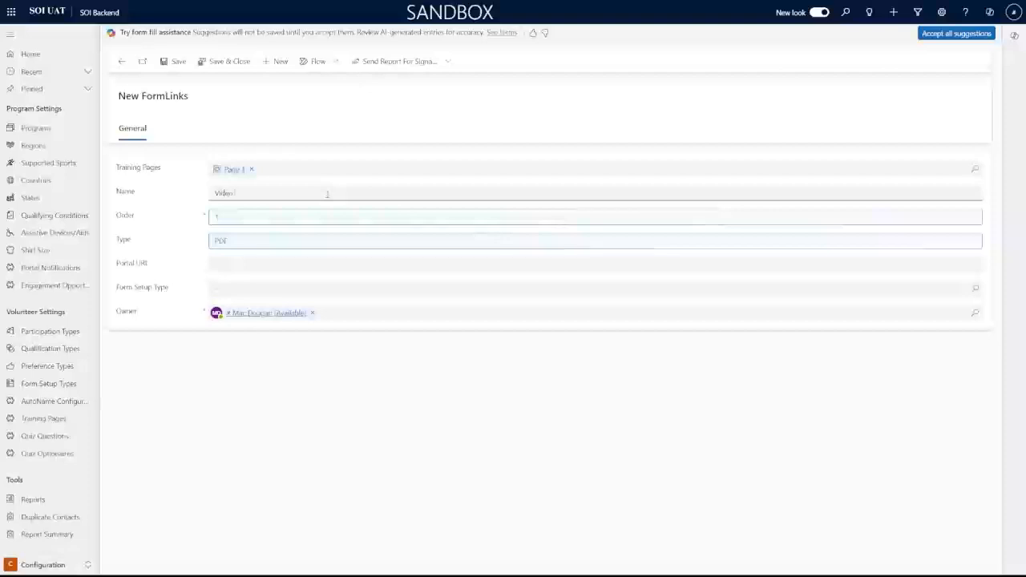
pyautogui.write(' Link #1')
pyautogui.press('Tab')
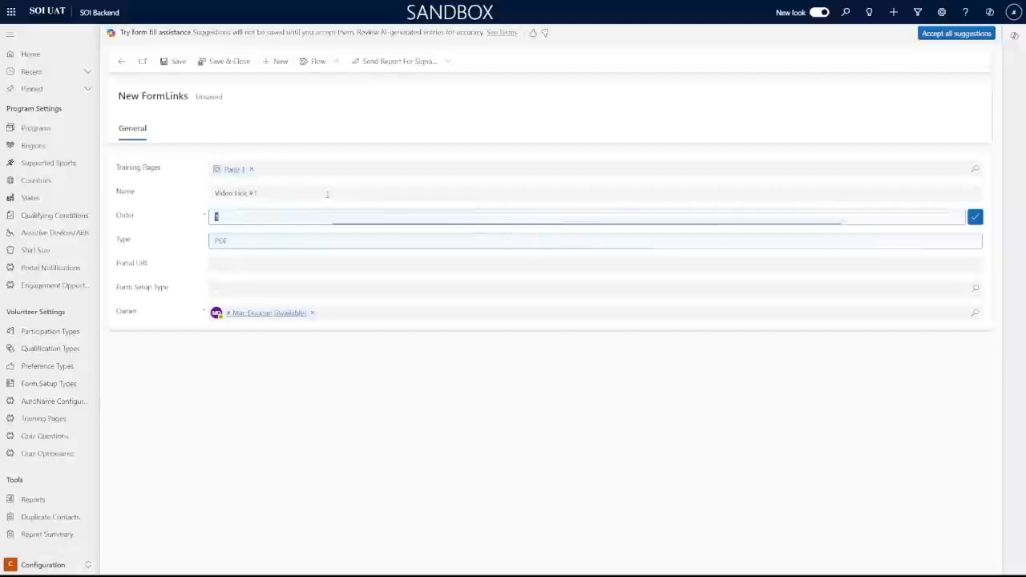
pyautogui.click(976, 218)
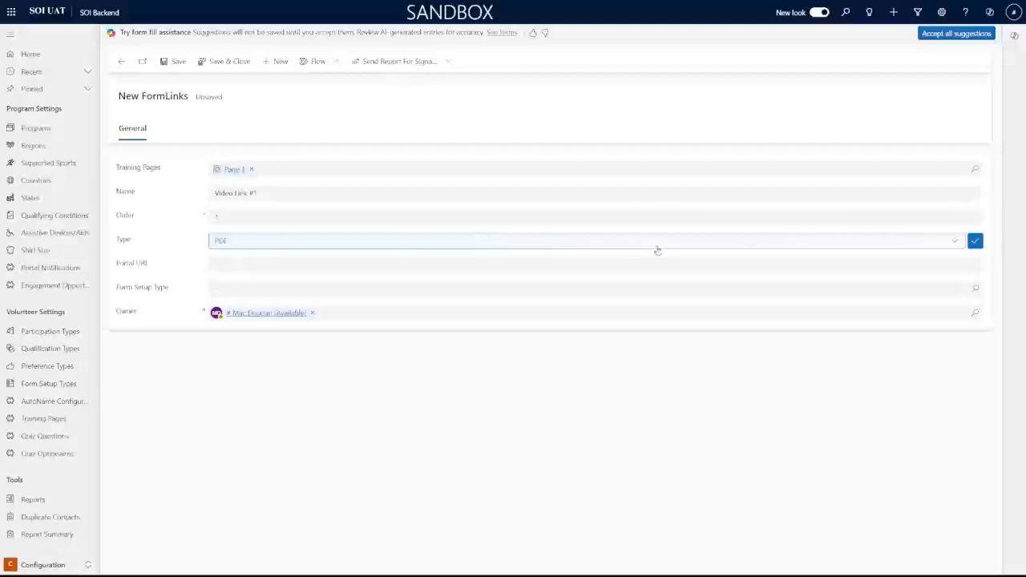
pyautogui.click(951, 245)
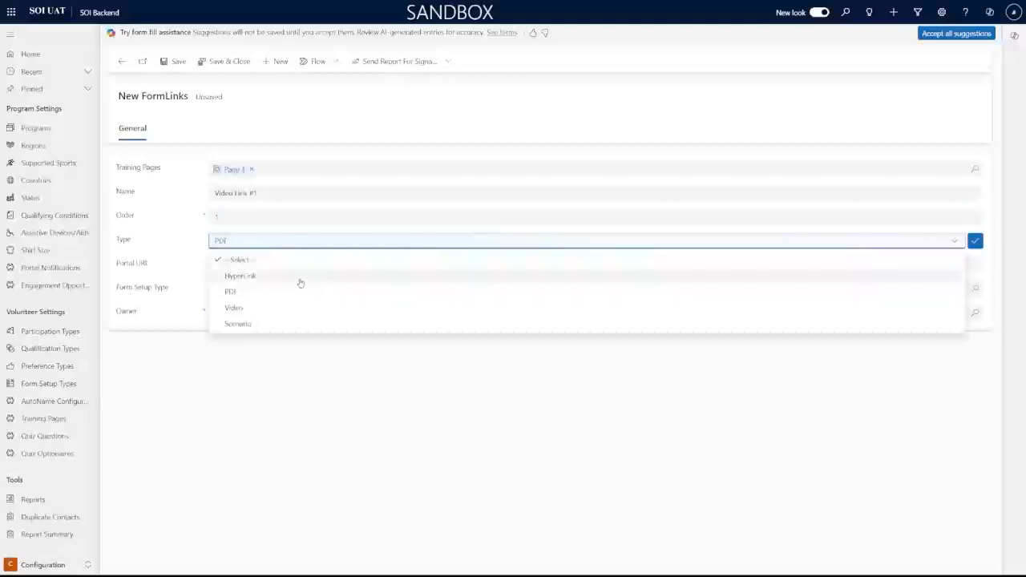
pyautogui.click(258, 310)
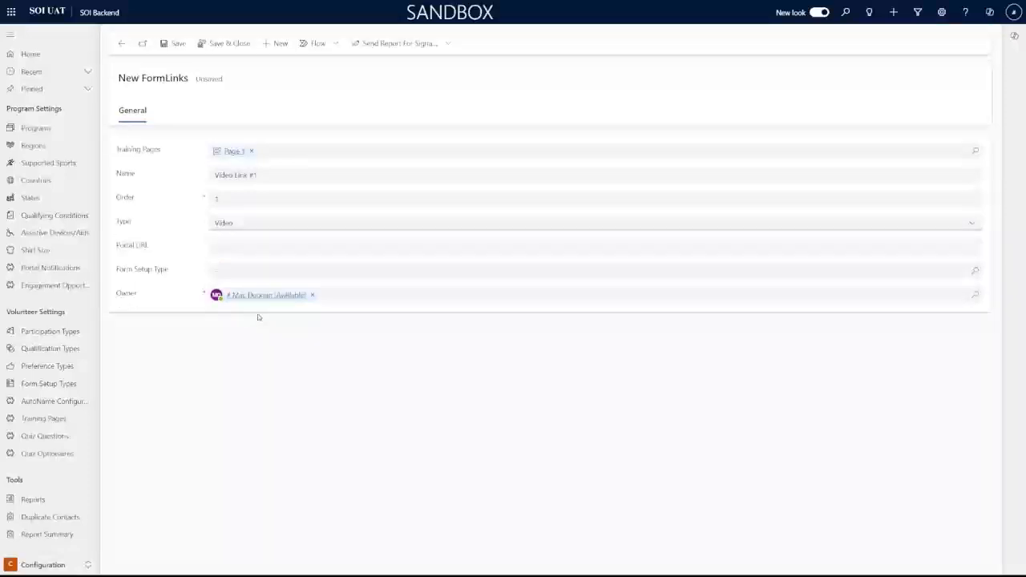
# Paste the YouTube playlist URL as the Portal URL, then save and close the form link
pyautogui.click(277, 247)
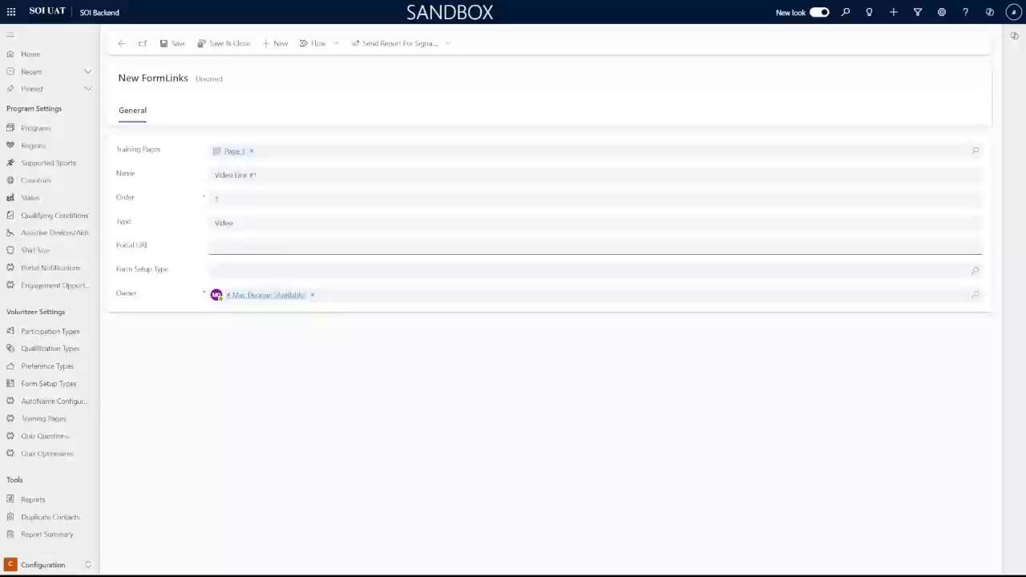
pyautogui.hotkey('alt', 'Tab')
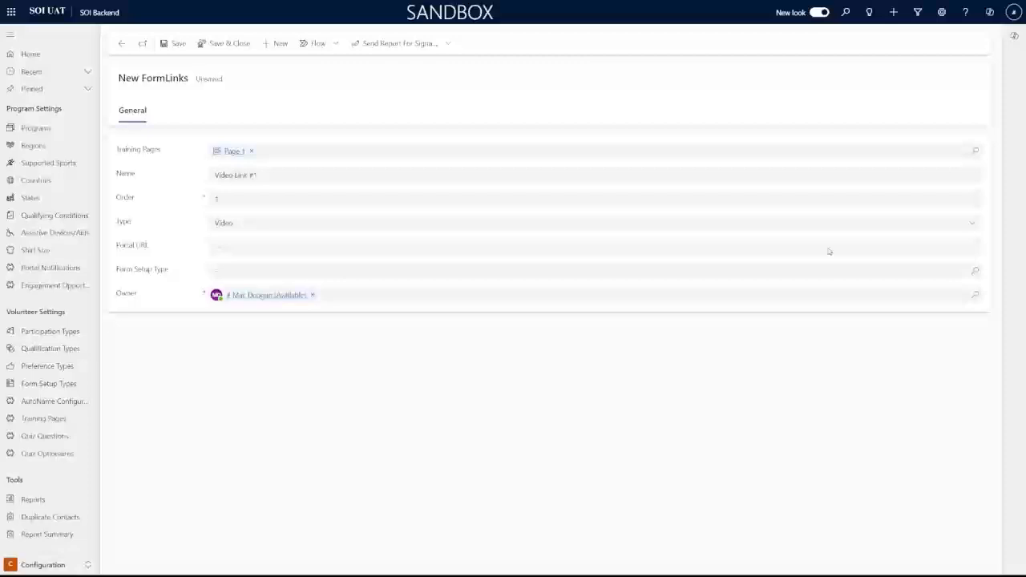
pyautogui.click(300, 248)
pyautogui.write('https://www.youtube.com/playlist?list=PL1SZn2-InrfdkzmFk2pRp8aYnNOQjRq7H9N')
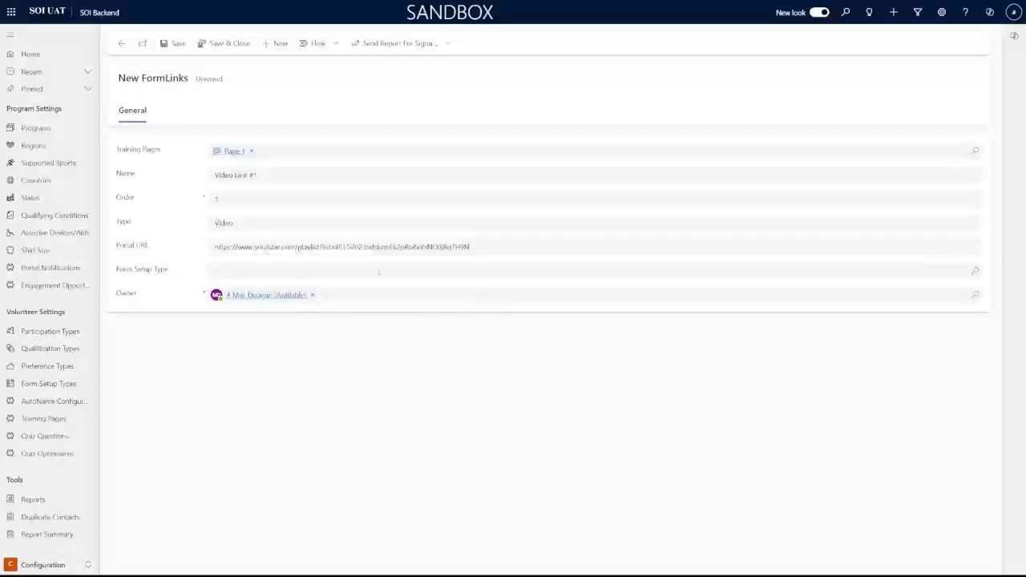
pyautogui.click(324, 271)
pyautogui.click(157, 268)
pyautogui.click(225, 45)
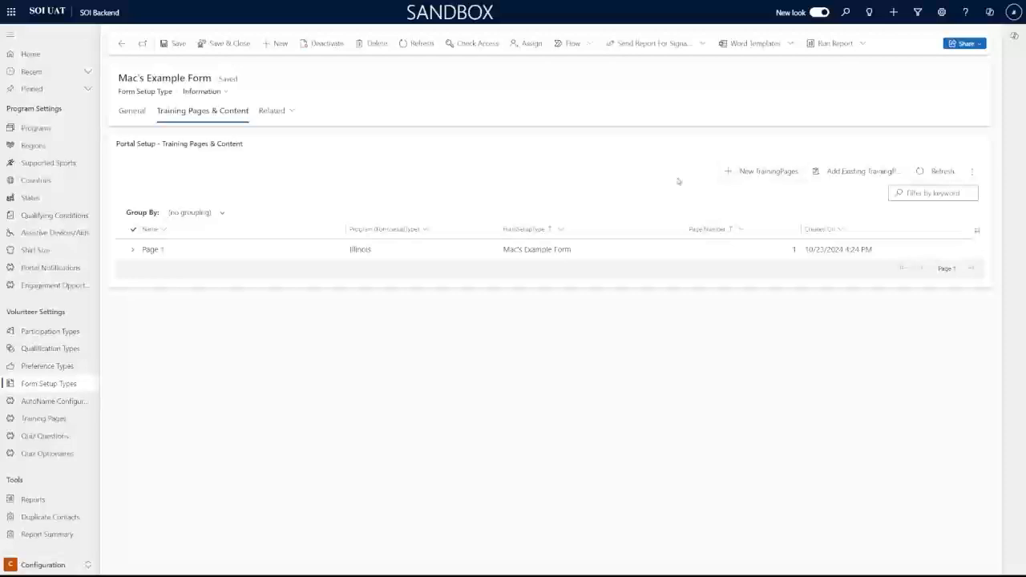
# Create and save a training page named 'Quiz' with page number 2 and type Quiz
pyautogui.click(738, 175)
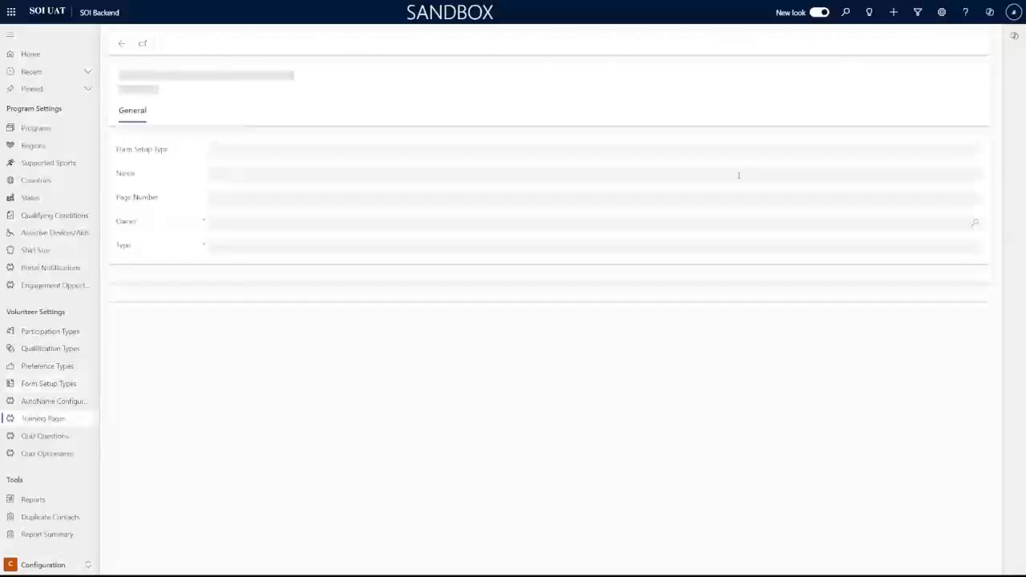
pyautogui.click(461, 176)
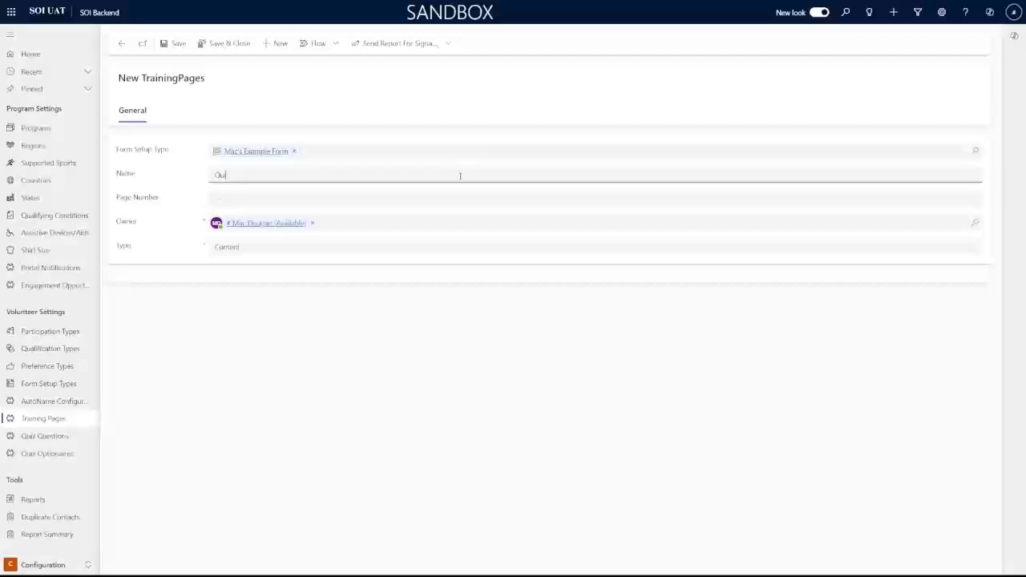
pyautogui.click(412, 198)
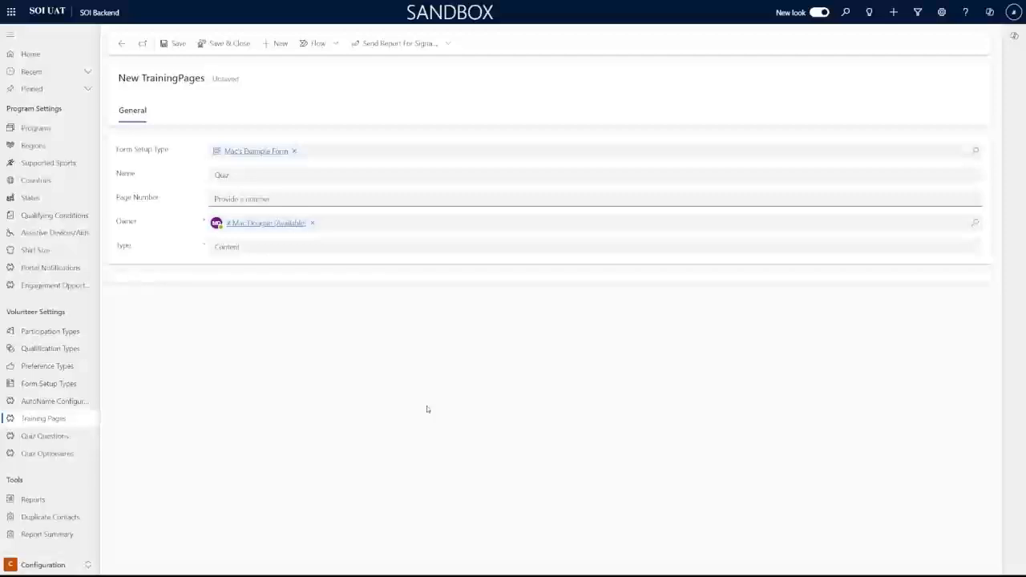
pyautogui.write('2')
pyautogui.click(249, 250)
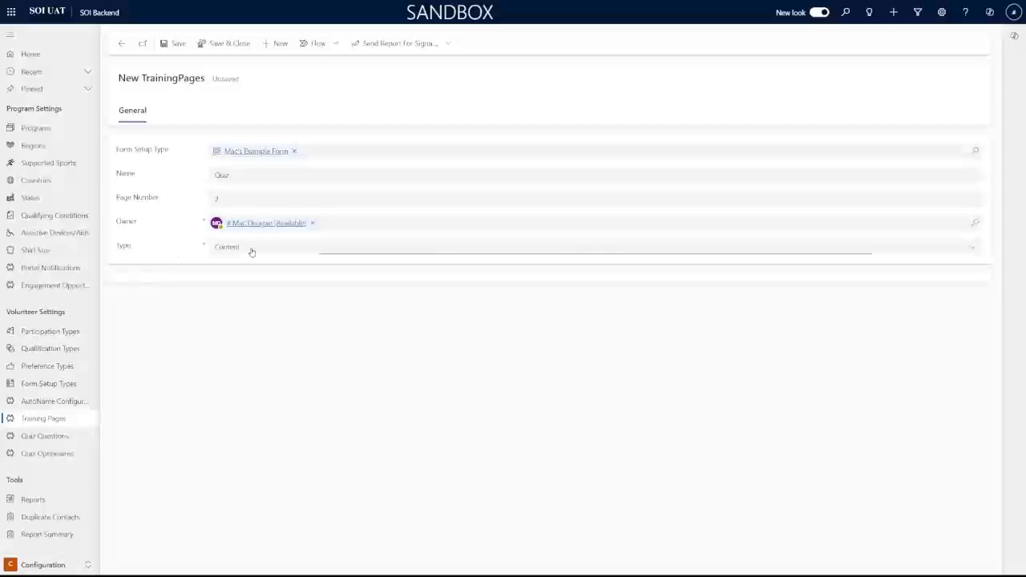
pyautogui.click(245, 283)
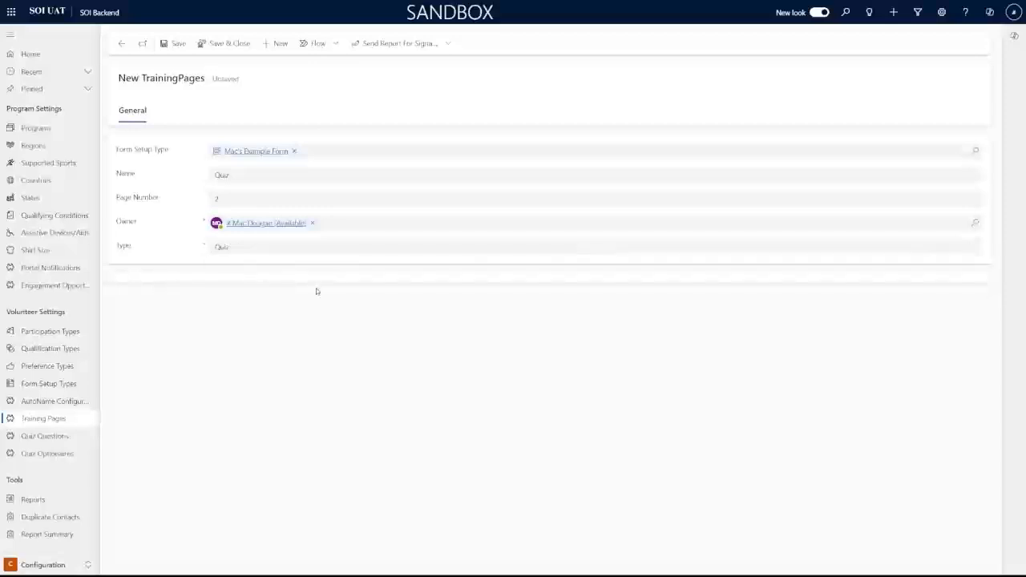
pyautogui.click(170, 43)
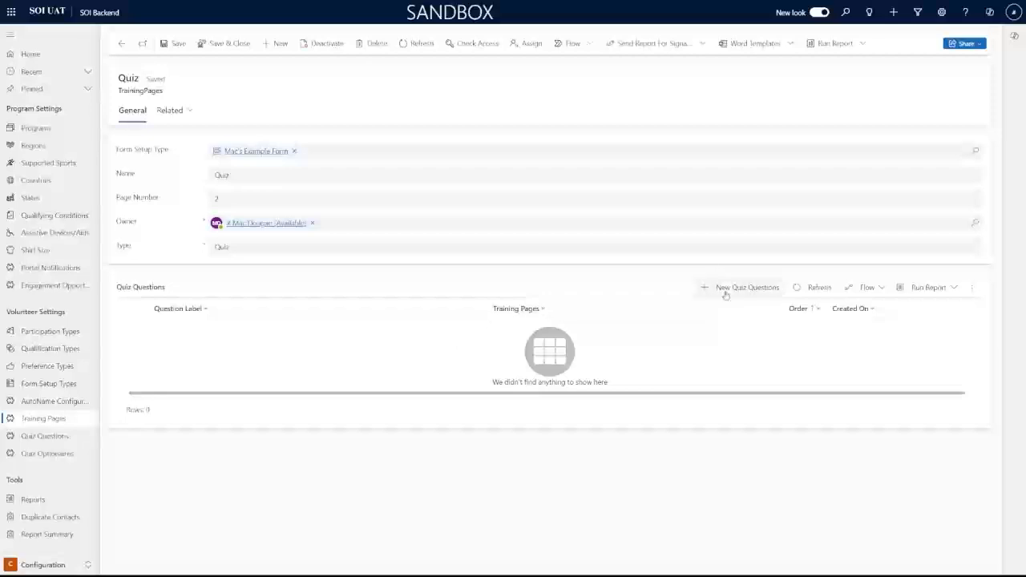
pyautogui.click(731, 295)
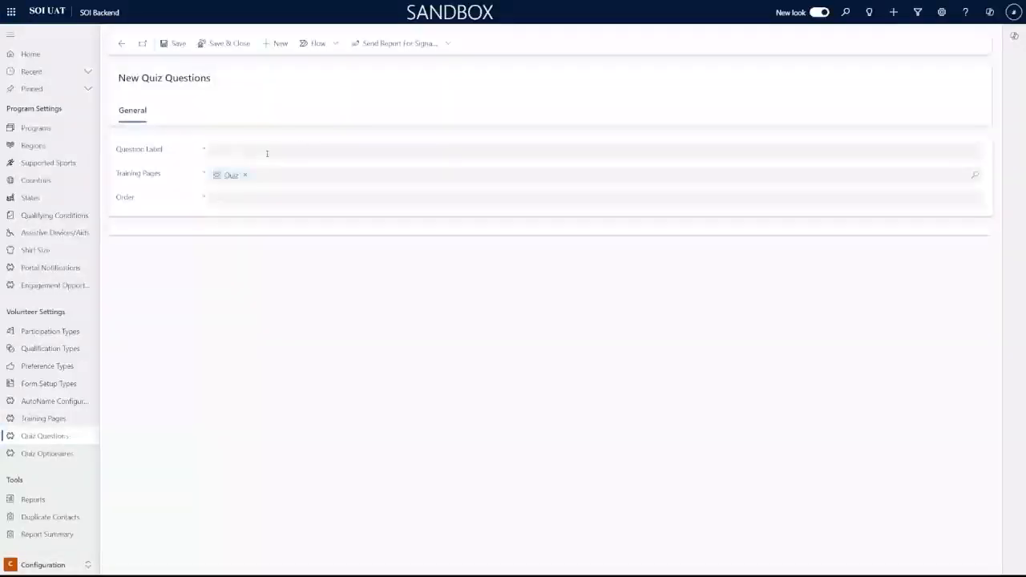
# Enter the question label 'What is Mac's spirit animal' with order 1 and save with Ctrl+S
pyautogui.click(267, 153)
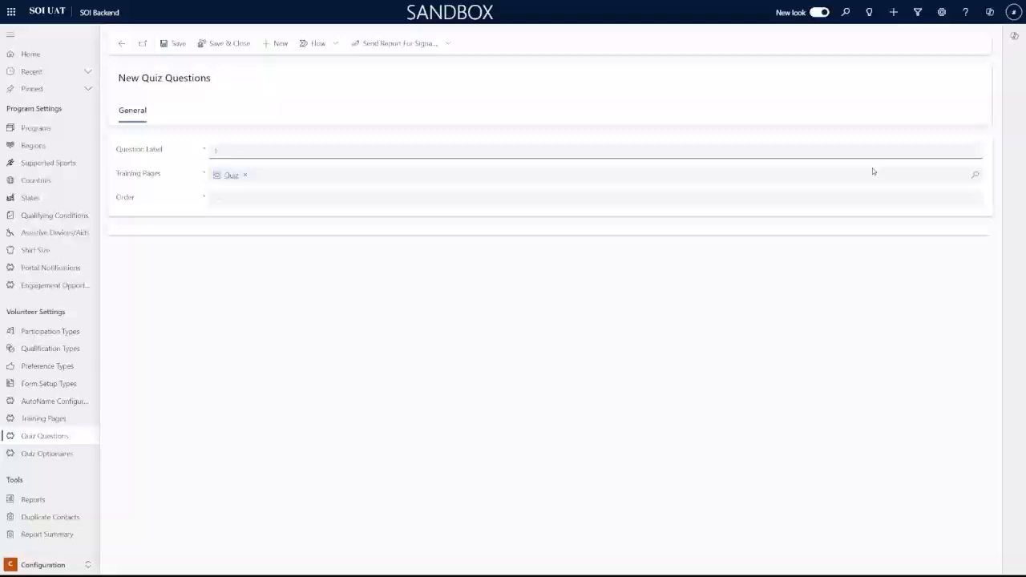
pyautogui.write("What is Mac's spirit animal")
pyautogui.press('Tab')
pyautogui.click(523, 200)
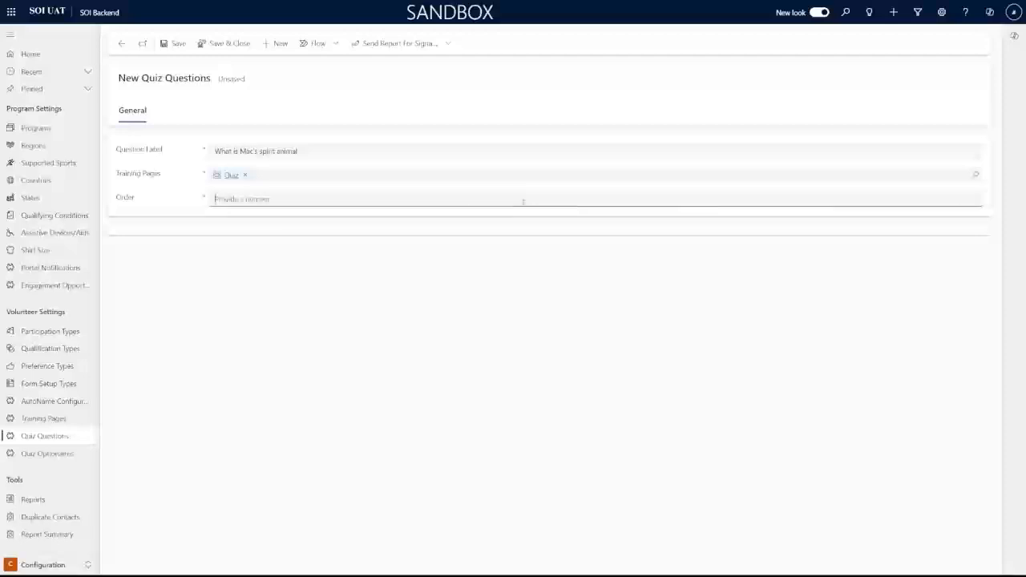
pyautogui.write('1')
pyautogui.hotkey('ctrl', 's')
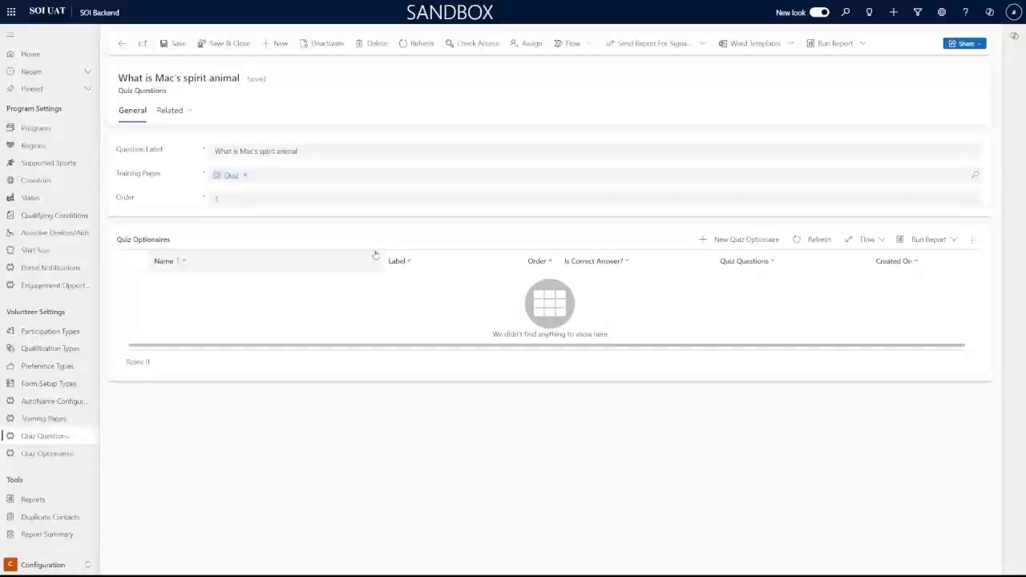
# Add answer option 'Platypus' as both name and label, order 1, marked correct, then save and close
pyautogui.click(719, 242)
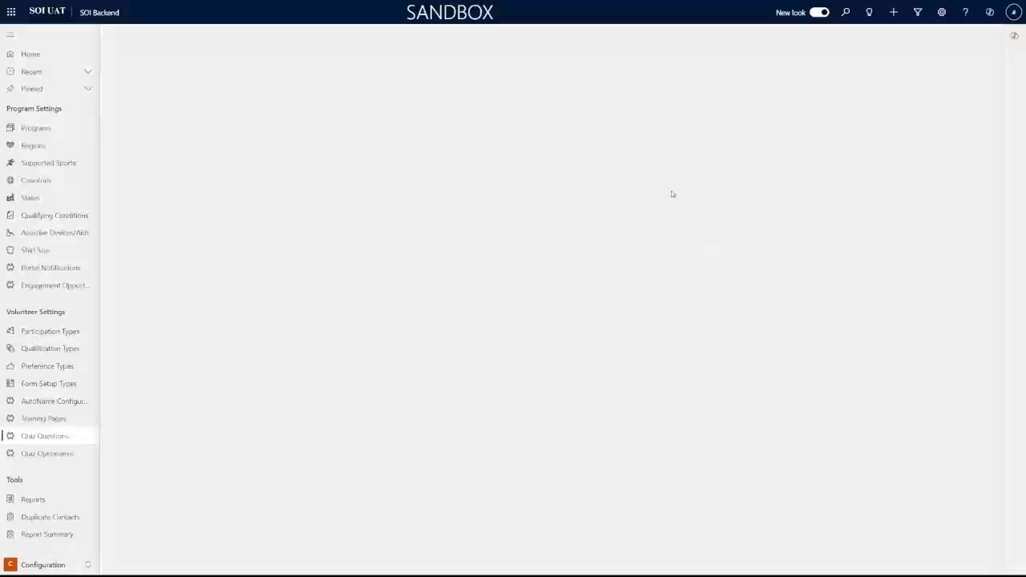
pyautogui.click(268, 148)
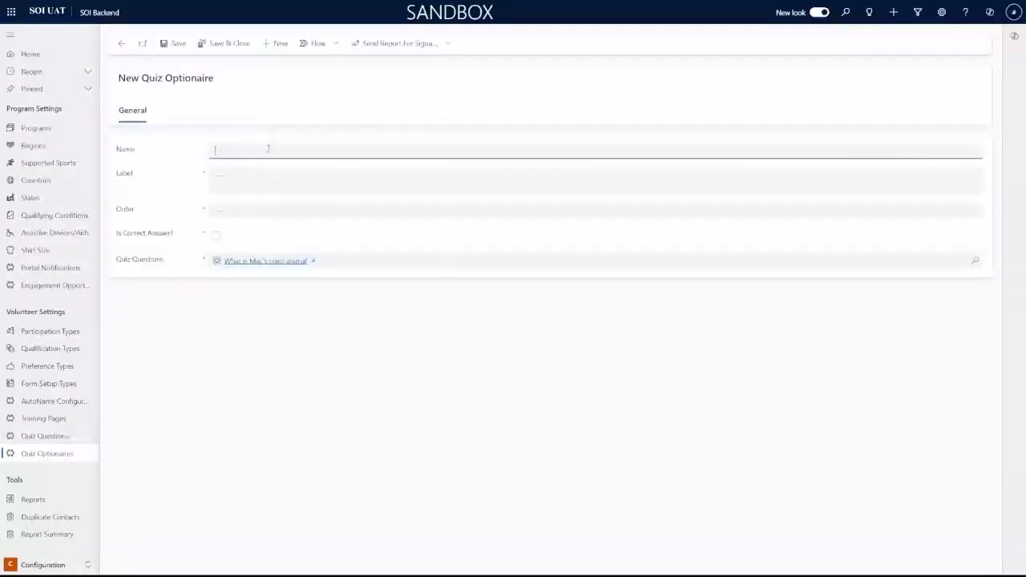
pyautogui.write('Platypus')
pyautogui.press('Tab')
pyautogui.write('P')
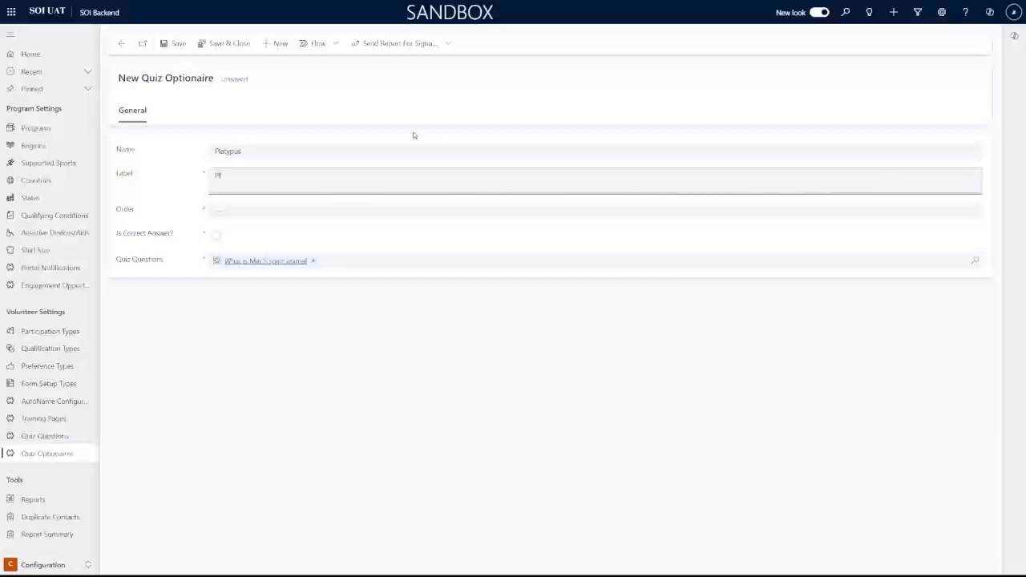
pyautogui.write('latypus')
pyautogui.press('Tab')
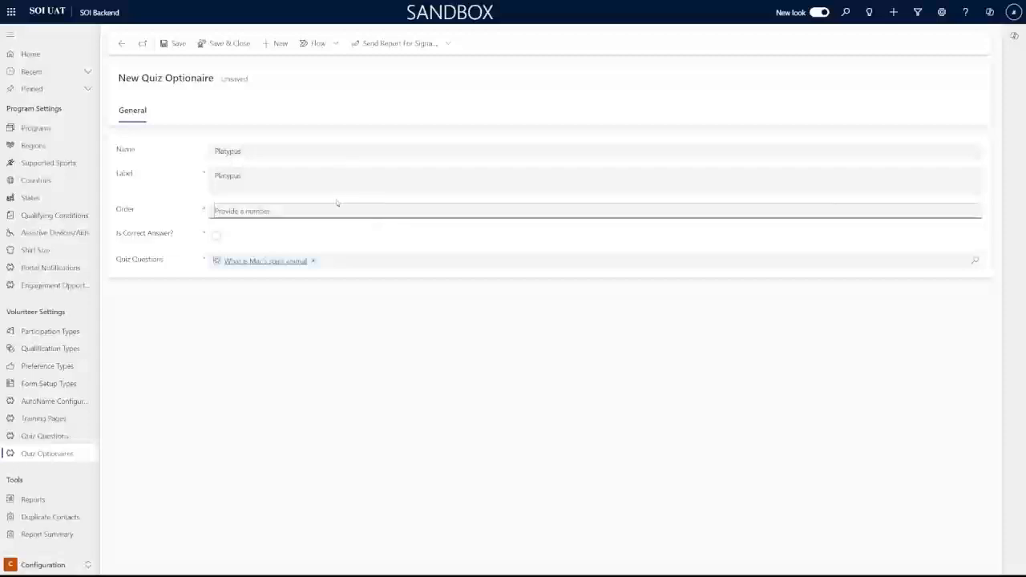
pyautogui.write('6')
pyautogui.click(273, 233)
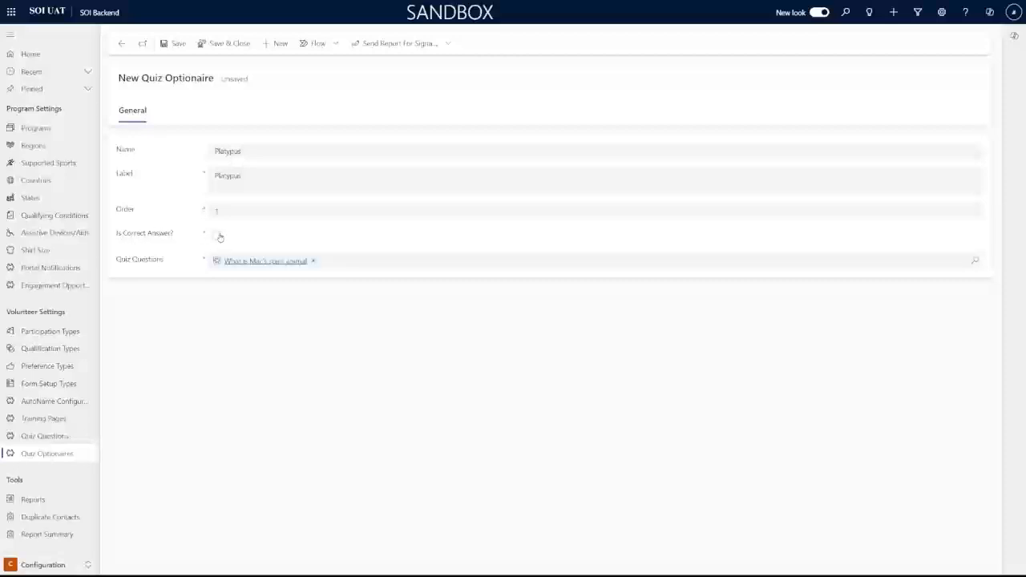
pyautogui.click(216, 237)
pyautogui.click(230, 48)
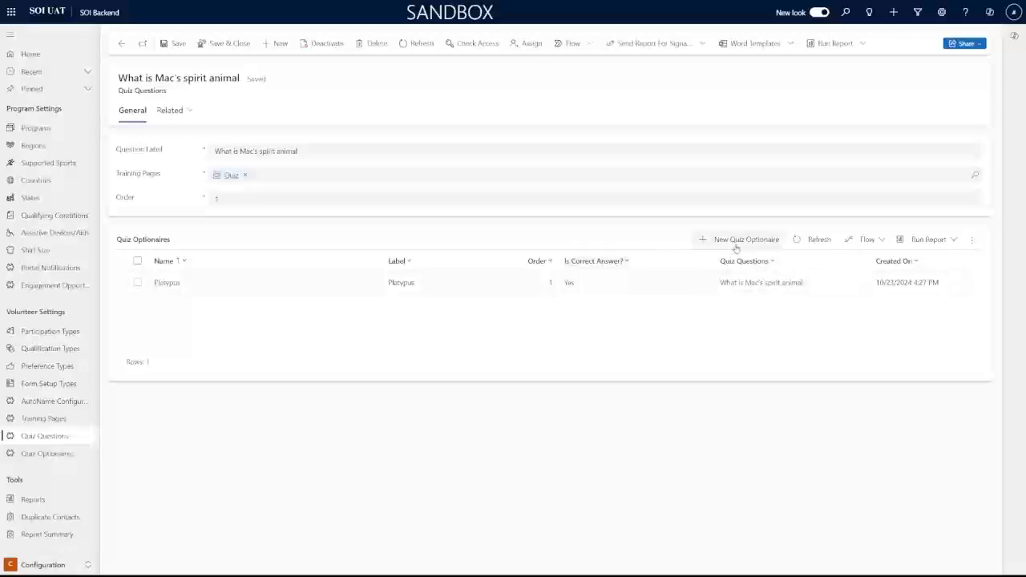
# Close the question and Quiz page, set the Quiz row's page number to 2, then save and close
pyautogui.click(218, 44)
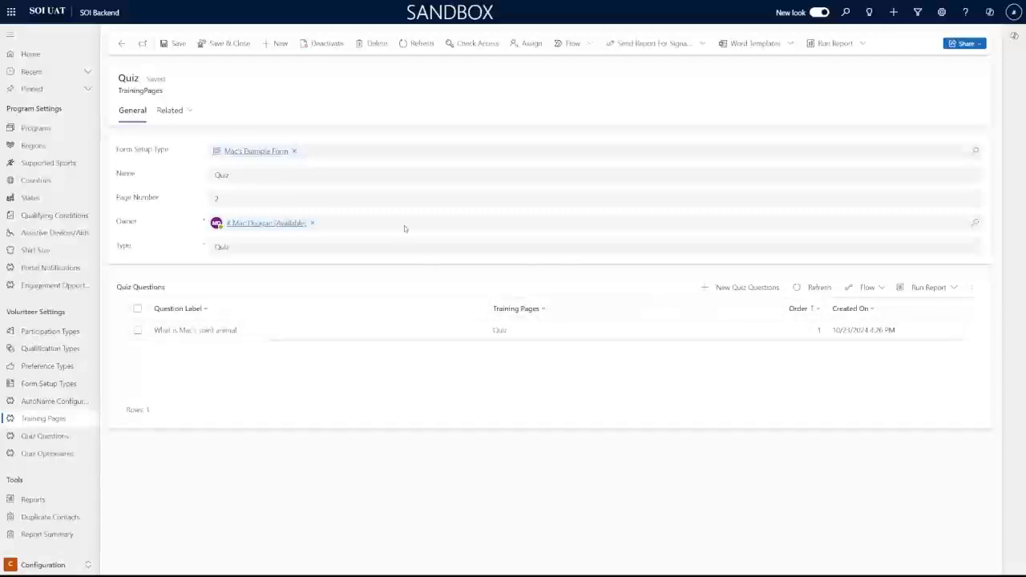
pyautogui.click(218, 50)
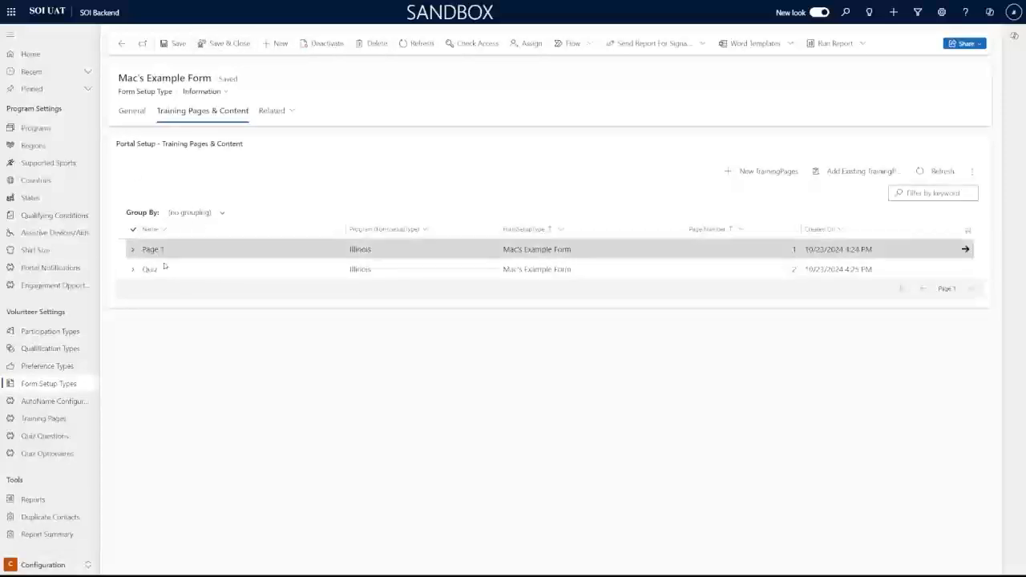
pyautogui.click(790, 251)
pyautogui.click(778, 270)
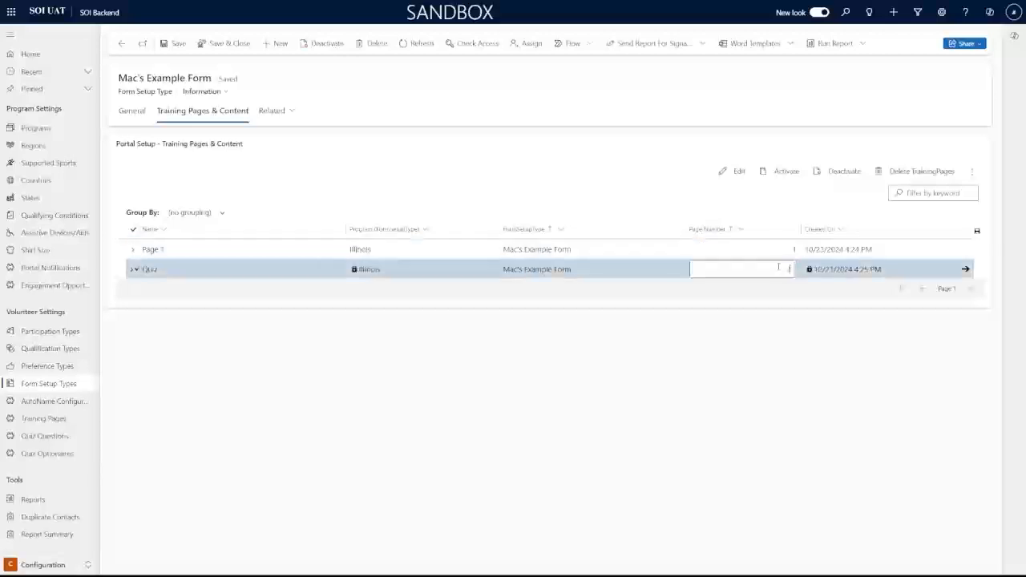
pyautogui.click(242, 46)
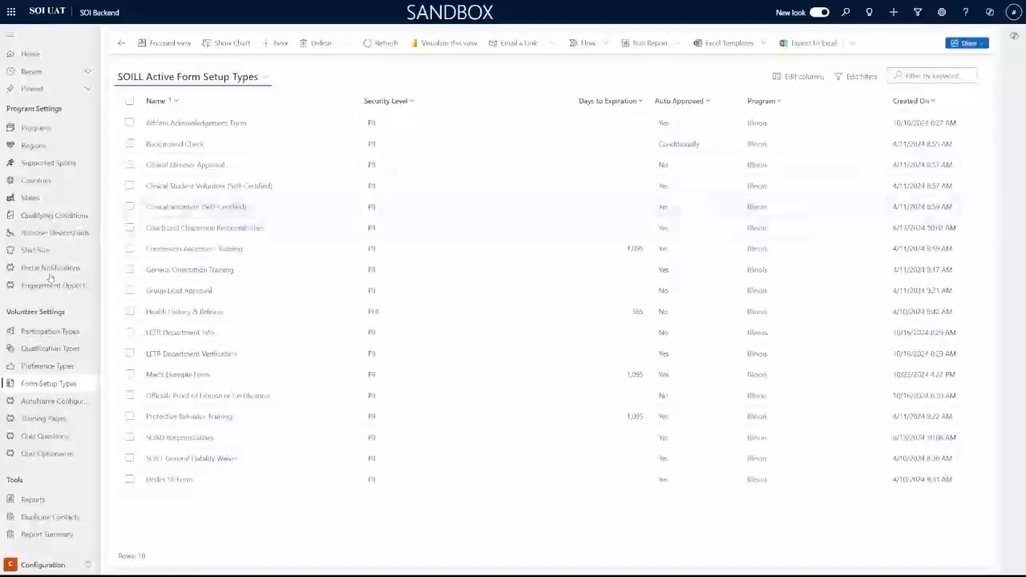
# Start a new Illinois qualification type titled 'Mac's Qualifications' with qualification class Volunteer
pyautogui.click(62, 352)
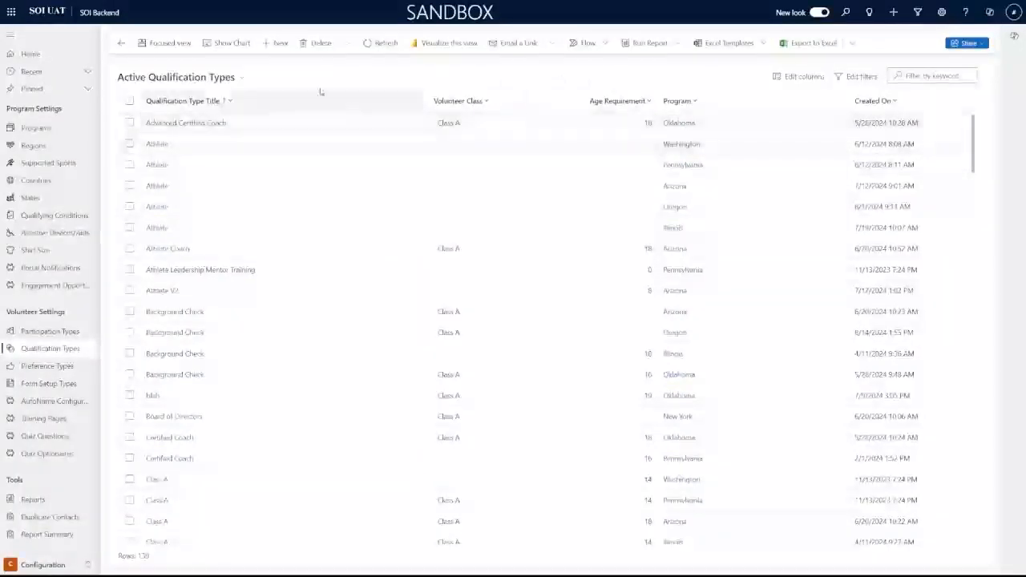
pyautogui.click(275, 43)
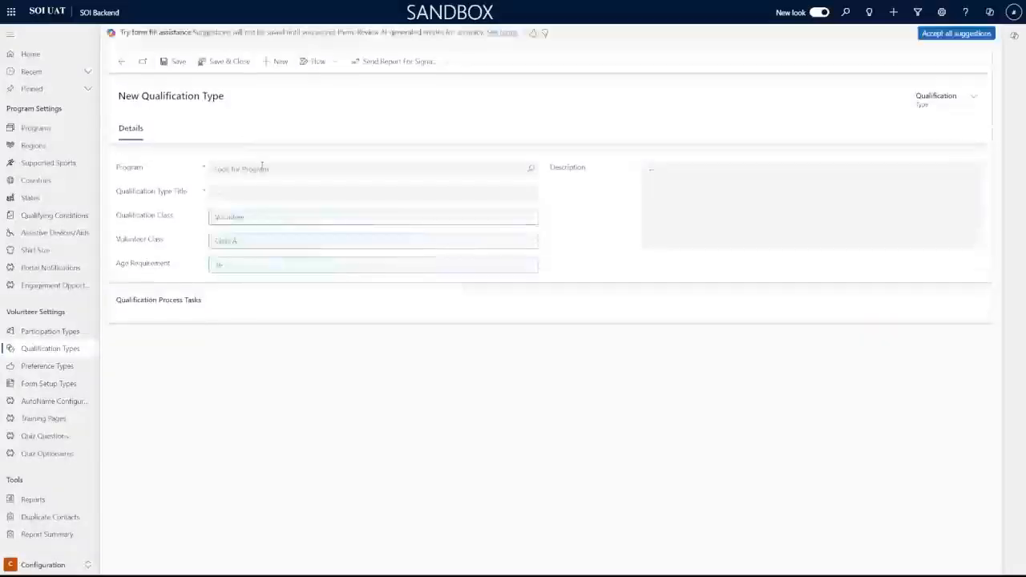
pyautogui.click(261, 166)
pyautogui.click(259, 210)
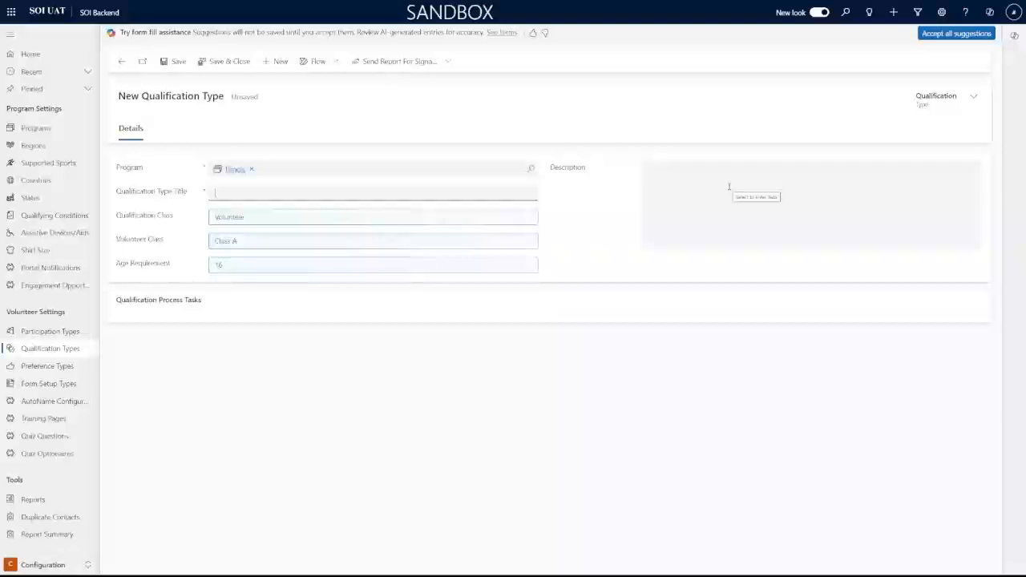
pyautogui.write('Mach')
pyautogui.write(' Qual')
pyautogui.write('ificati')
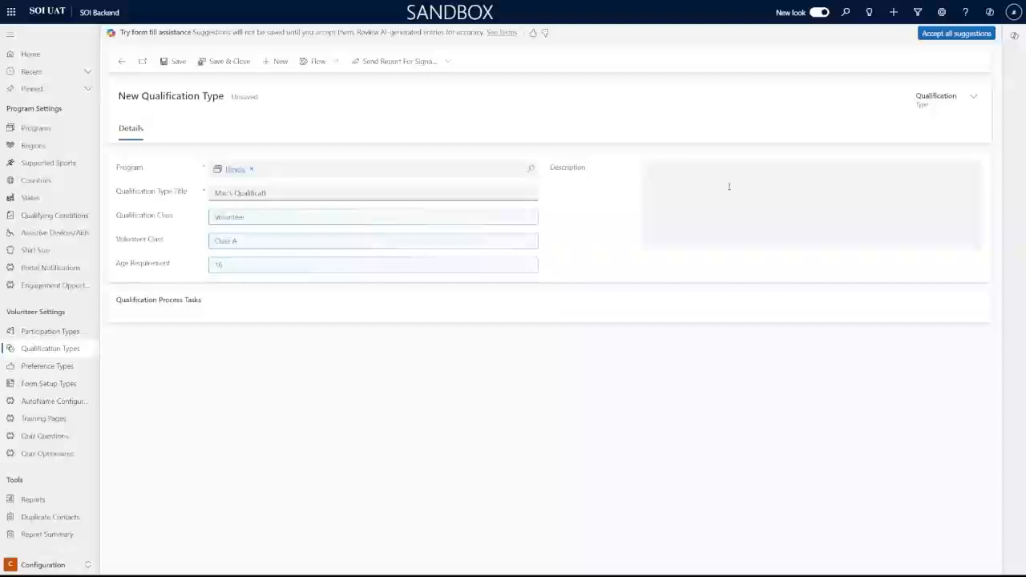
pyautogui.write('ons')
pyautogui.press('Tab')
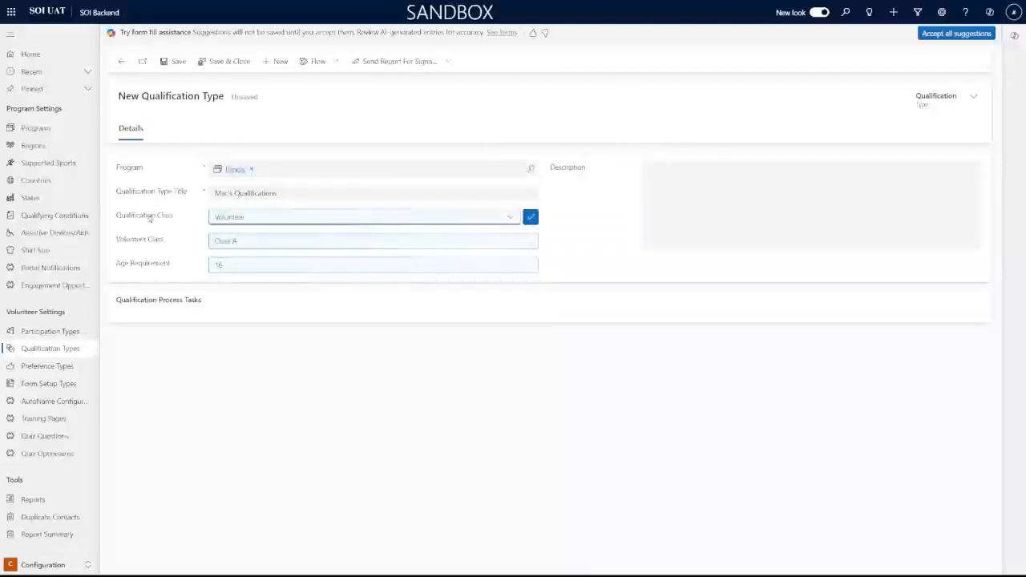
pyautogui.click(304, 217)
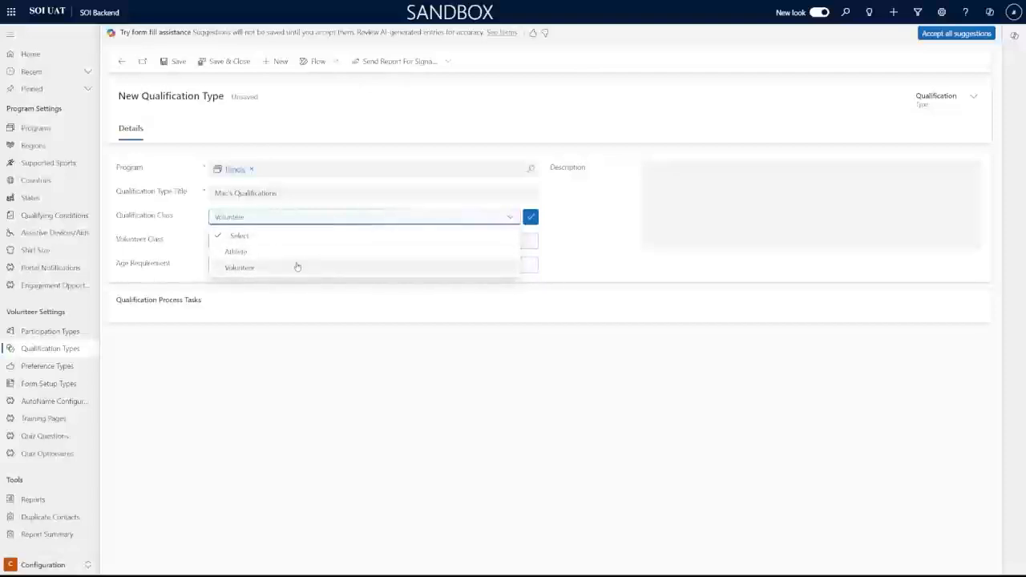
pyautogui.click(238, 268)
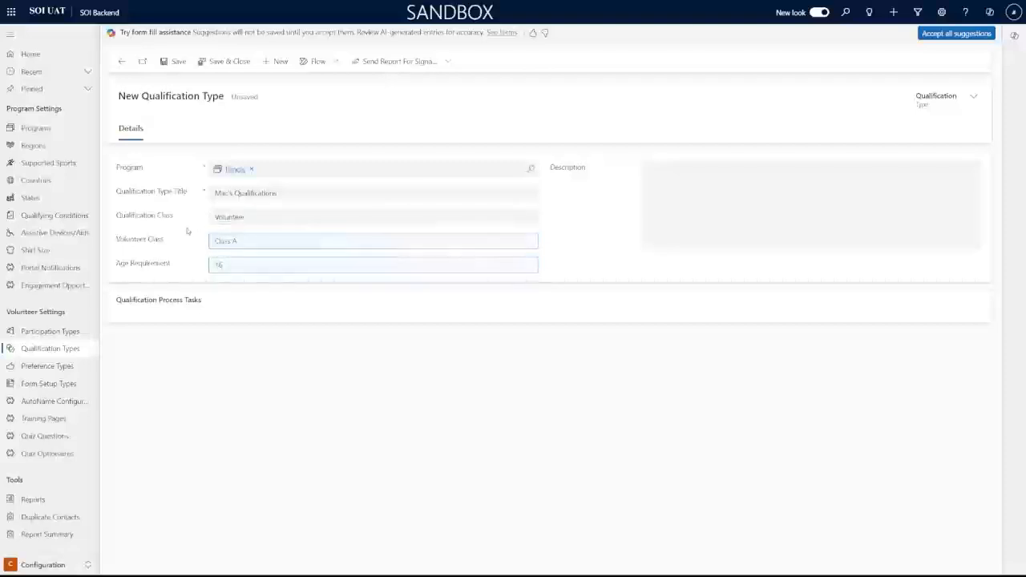
# Set the volunteer class to Class B, change the age requirement from 16 to 18, and save
pyautogui.moveTo(188, 243)
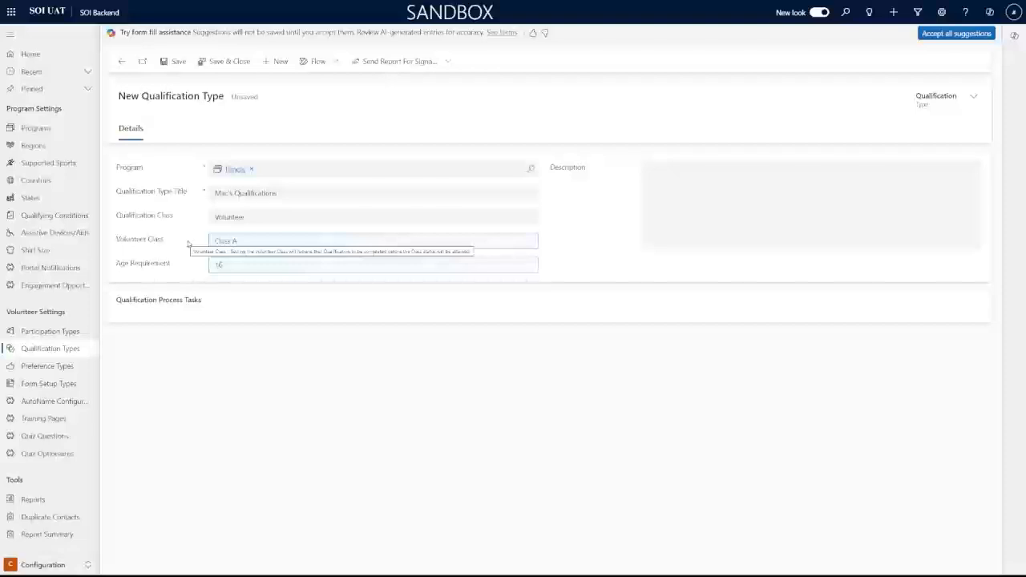
pyautogui.click(264, 242)
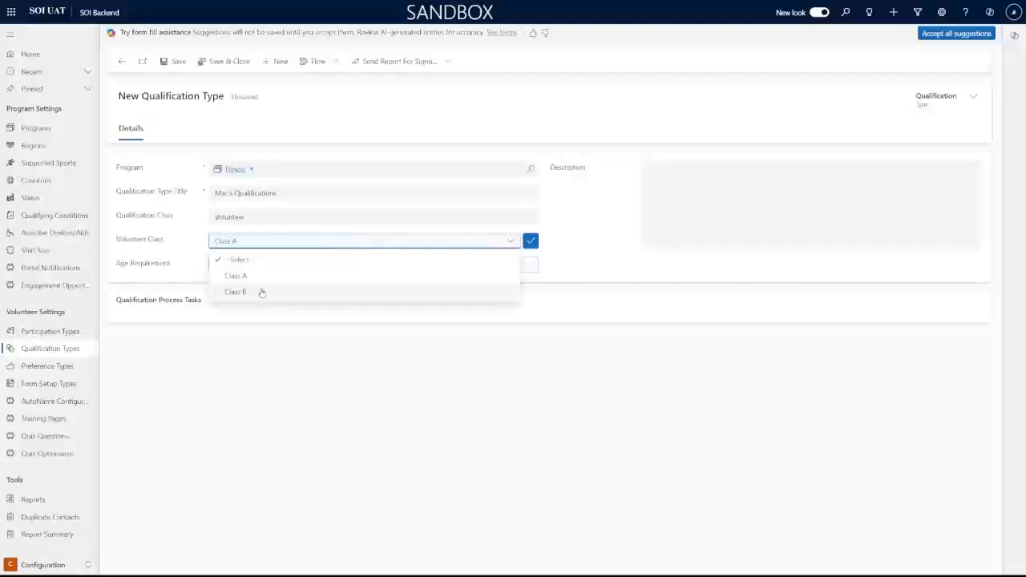
pyautogui.click(259, 292)
pyautogui.click(251, 264)
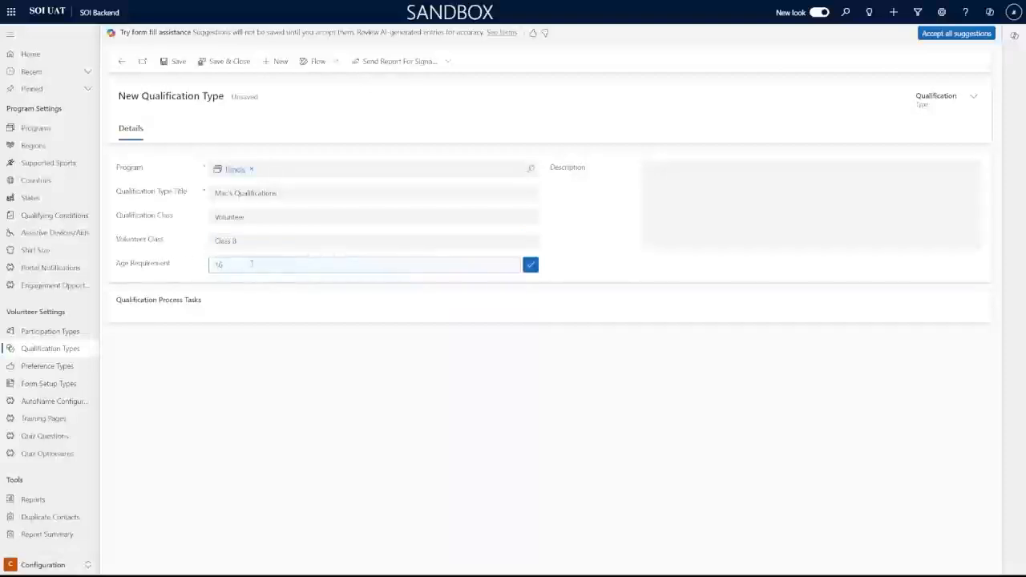
pyautogui.doubleClick(251, 264)
pyautogui.write('18')
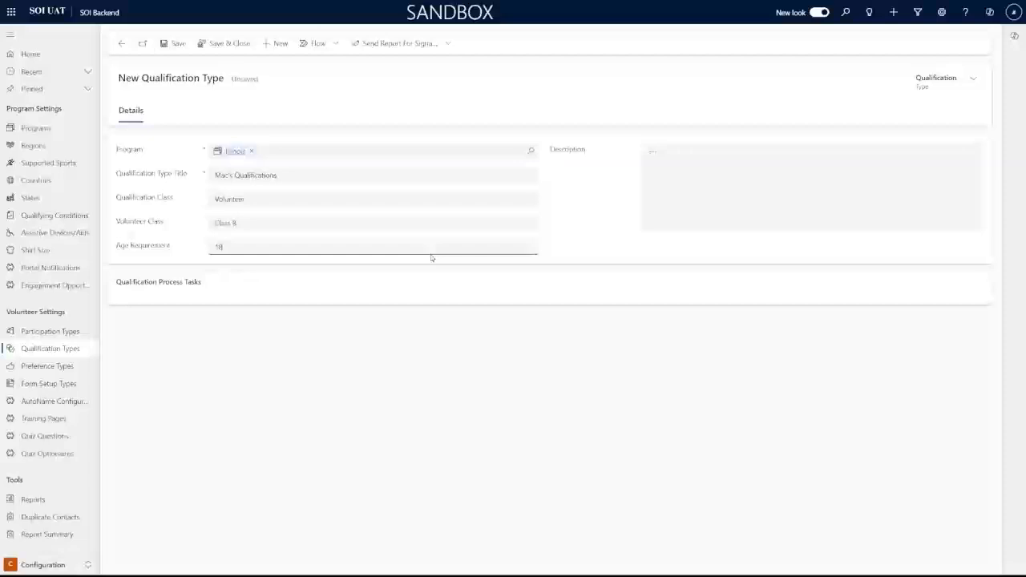
pyautogui.click(575, 191)
pyautogui.click(725, 181)
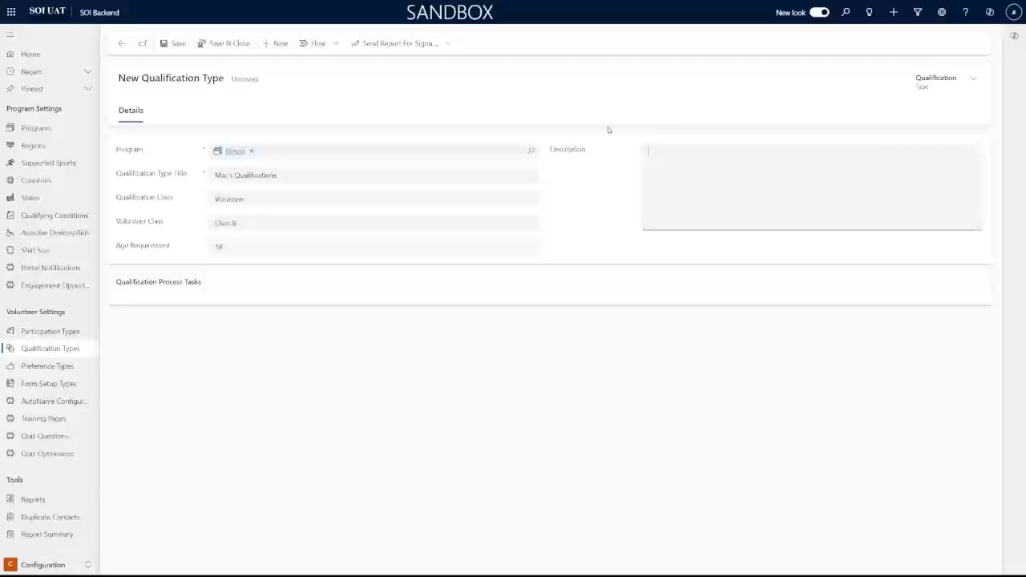
pyautogui.click(180, 47)
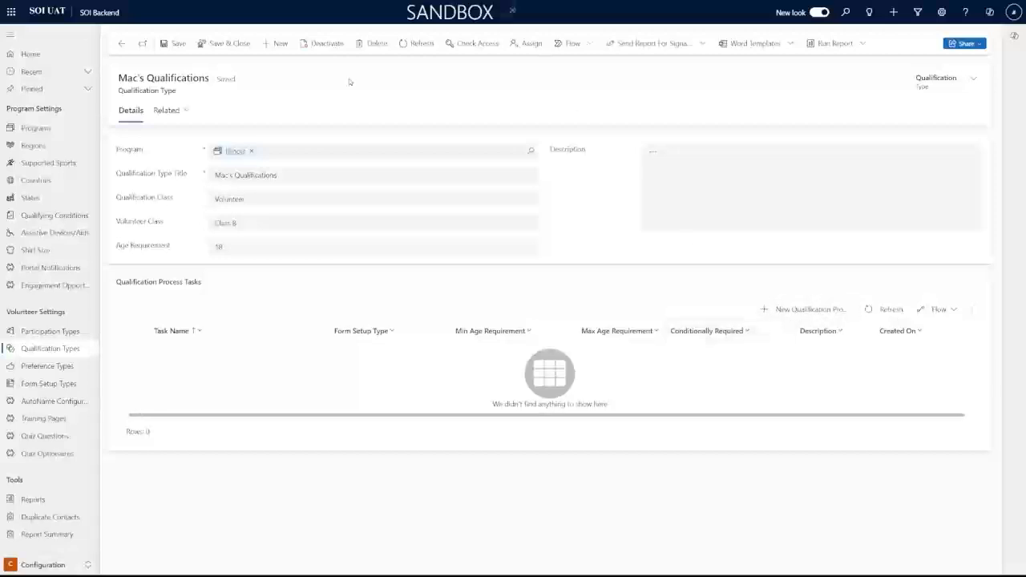
# Add a Volunteer qualification process task named 'Mac's Form We Just Created'
pyautogui.click(769, 310)
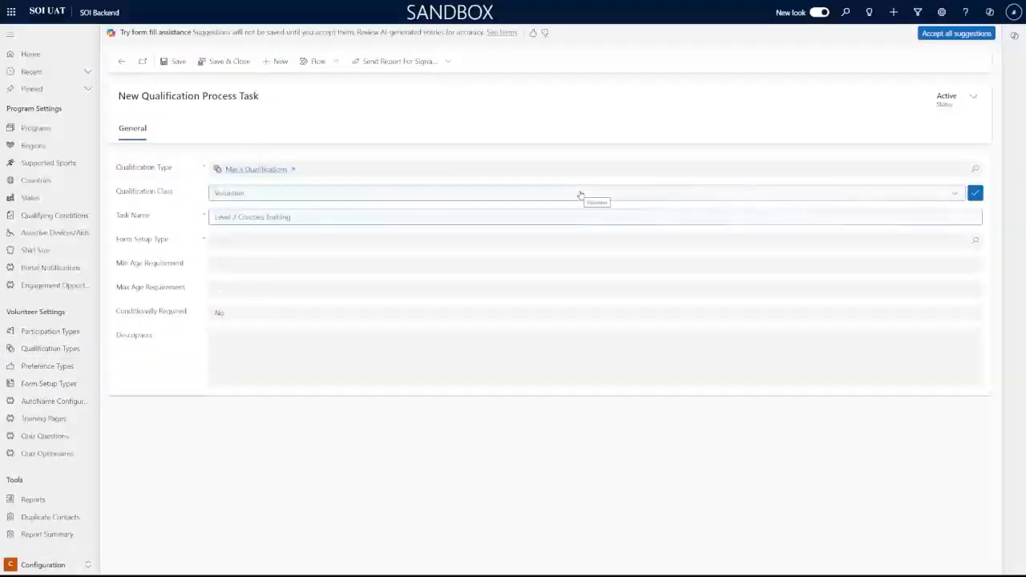
pyautogui.click(369, 192)
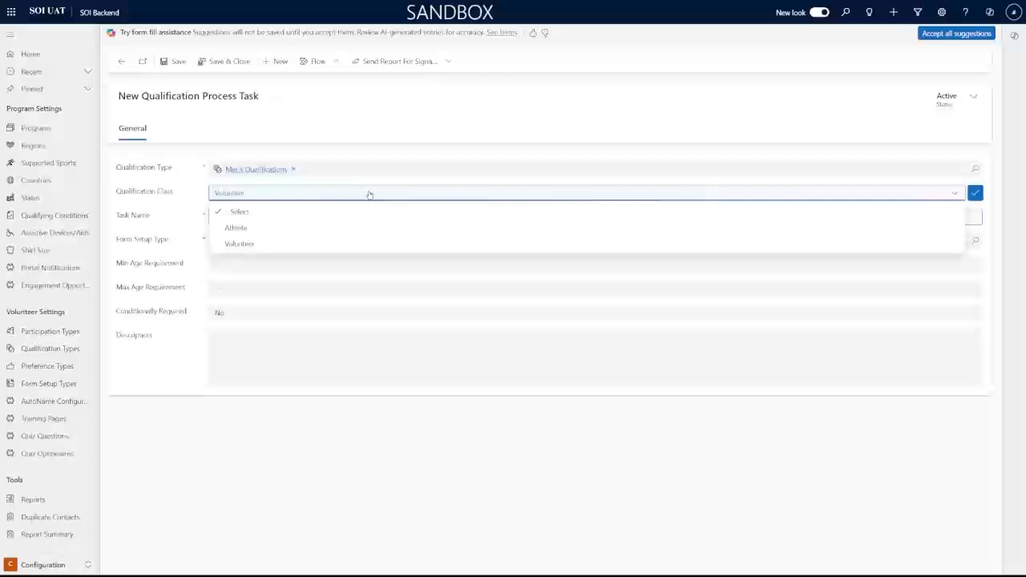
pyautogui.click(313, 244)
pyautogui.click(309, 214)
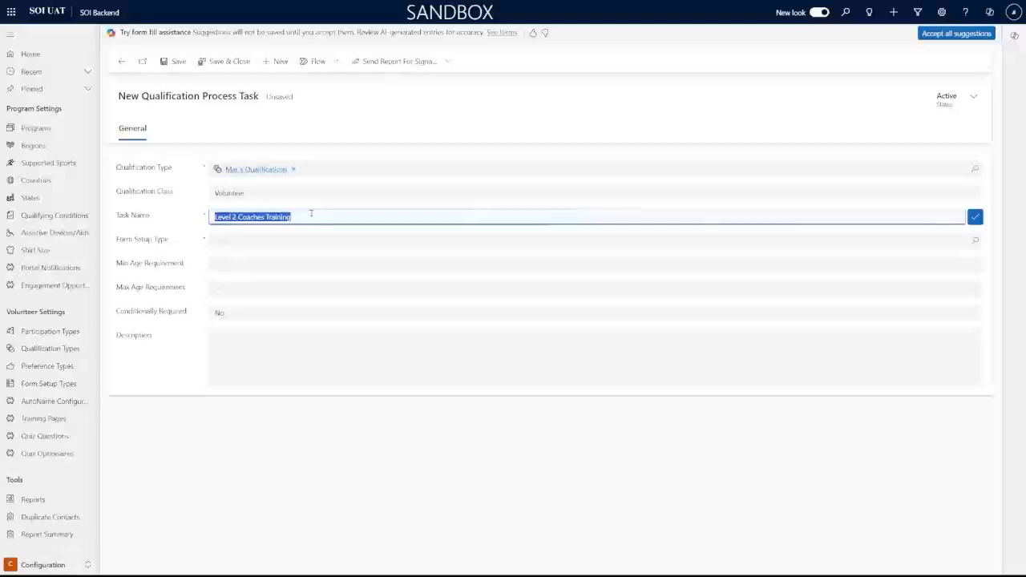
pyautogui.write('M')
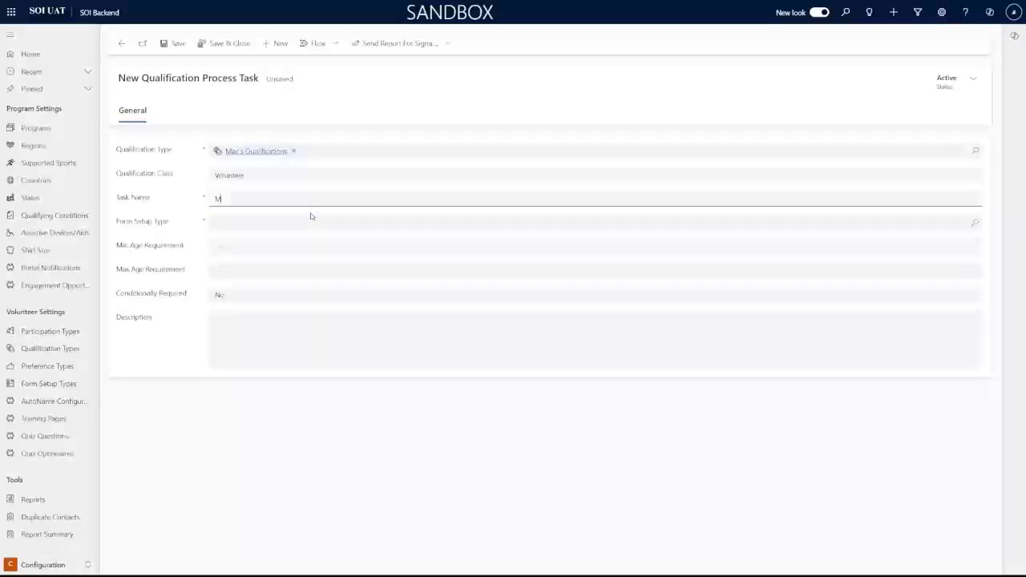
pyautogui.write("ac's Form We Just Created")
# Link the task to Mac's Example Form as its form setup type via a 'Mac' lookup search
pyautogui.click(311, 216)
pyautogui.click(975, 223)
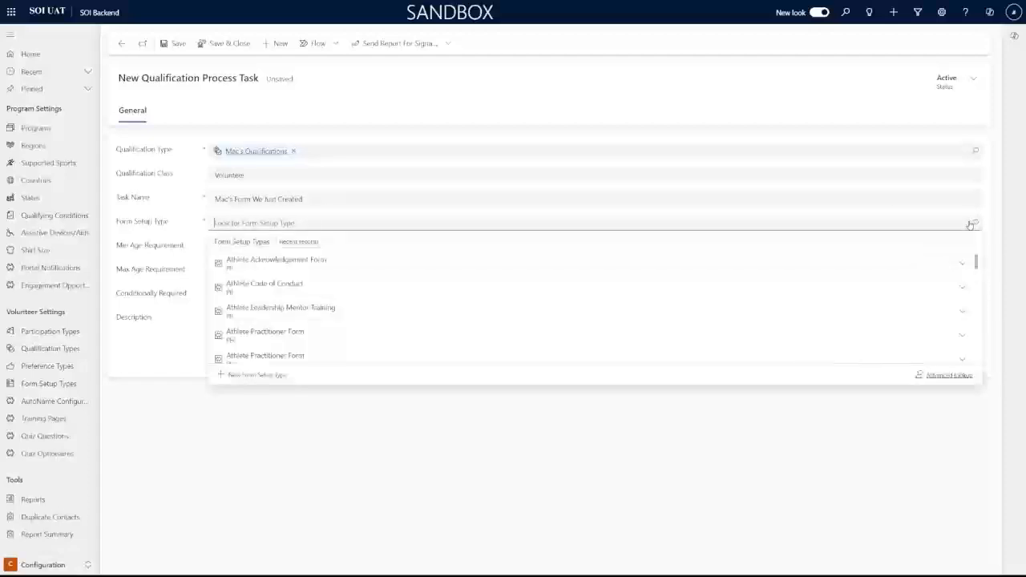
pyautogui.write('Ma')
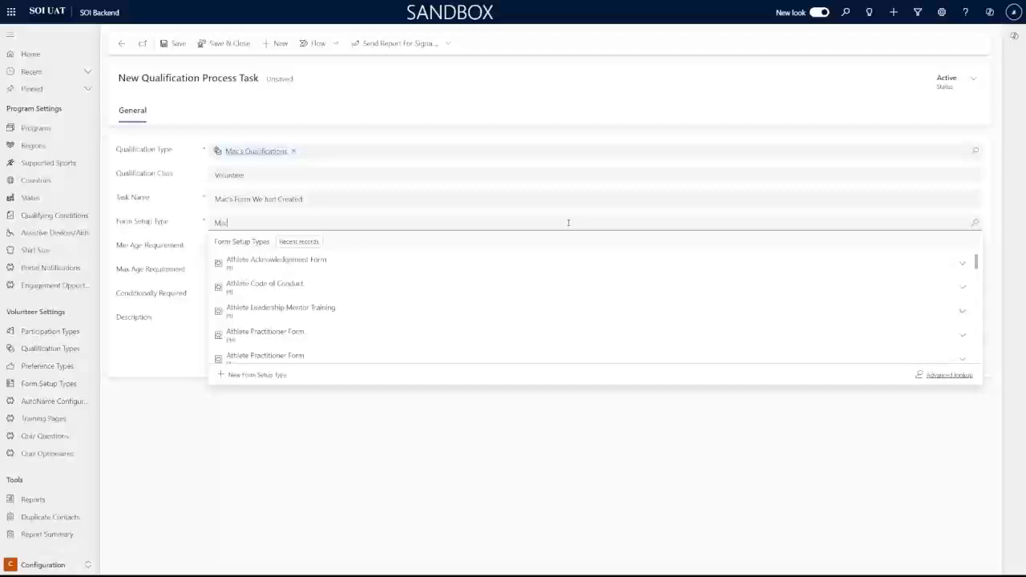
pyautogui.write('c')
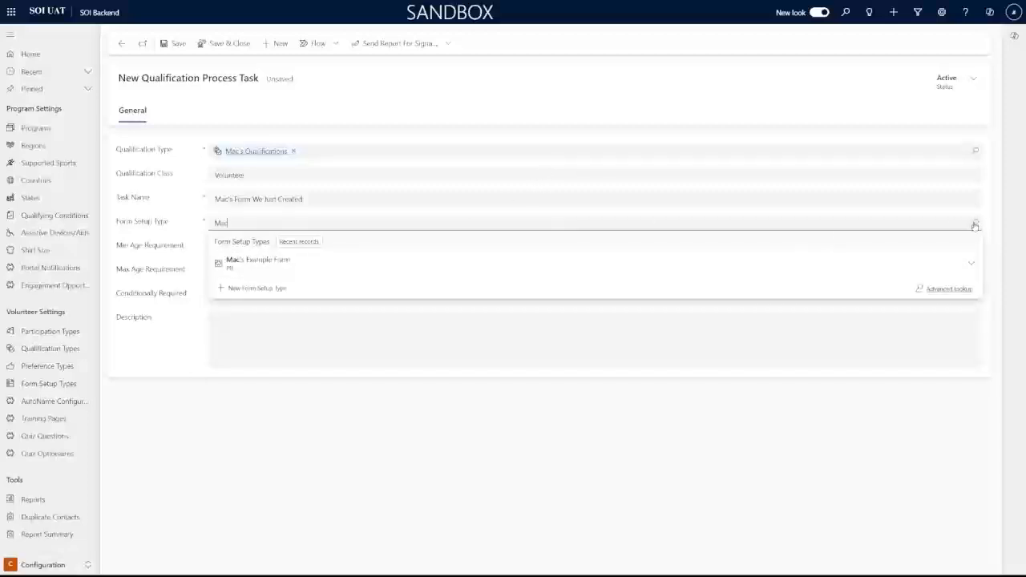
pyautogui.click(287, 263)
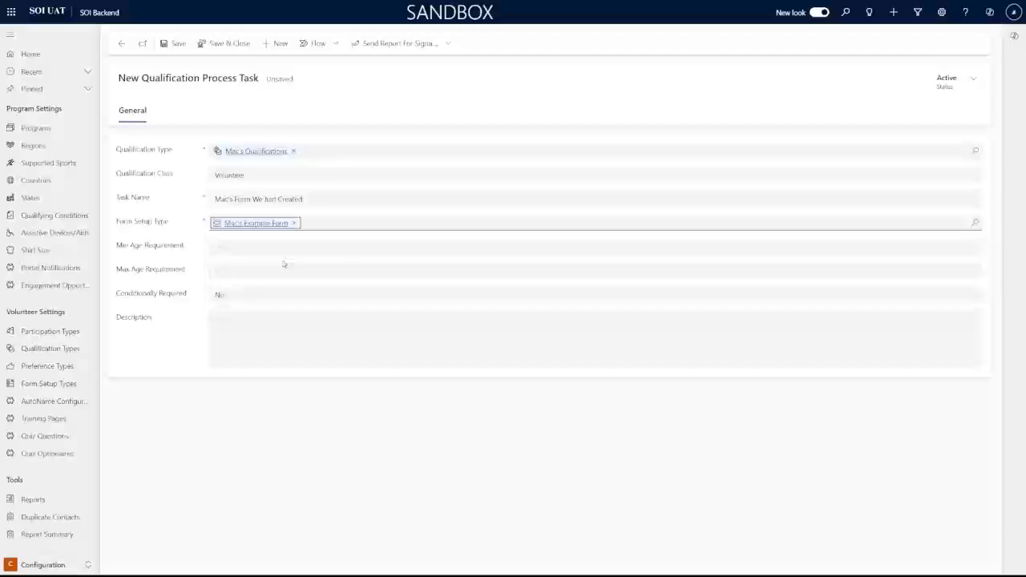
pyautogui.click(295, 248)
pyautogui.click(139, 255)
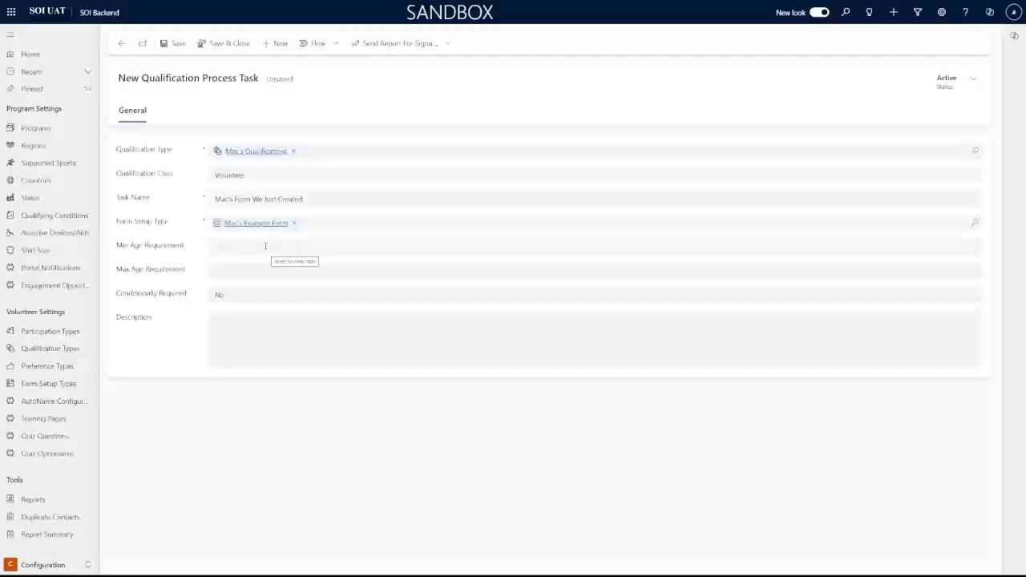
# Set the minimum age to 18 and leave Conditionally Required at No
pyautogui.click(265, 246)
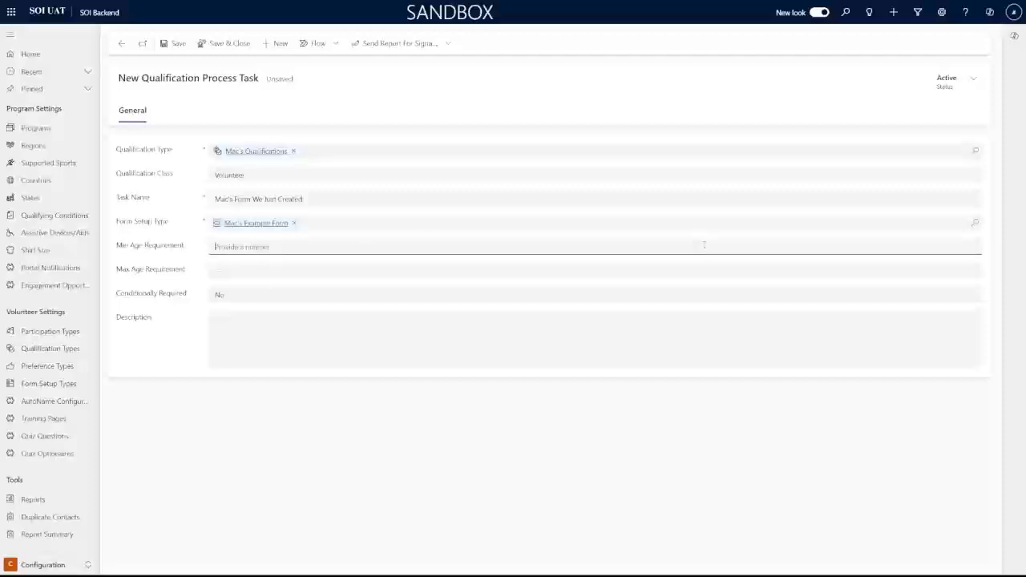
pyautogui.write('8')
pyautogui.press('Tab')
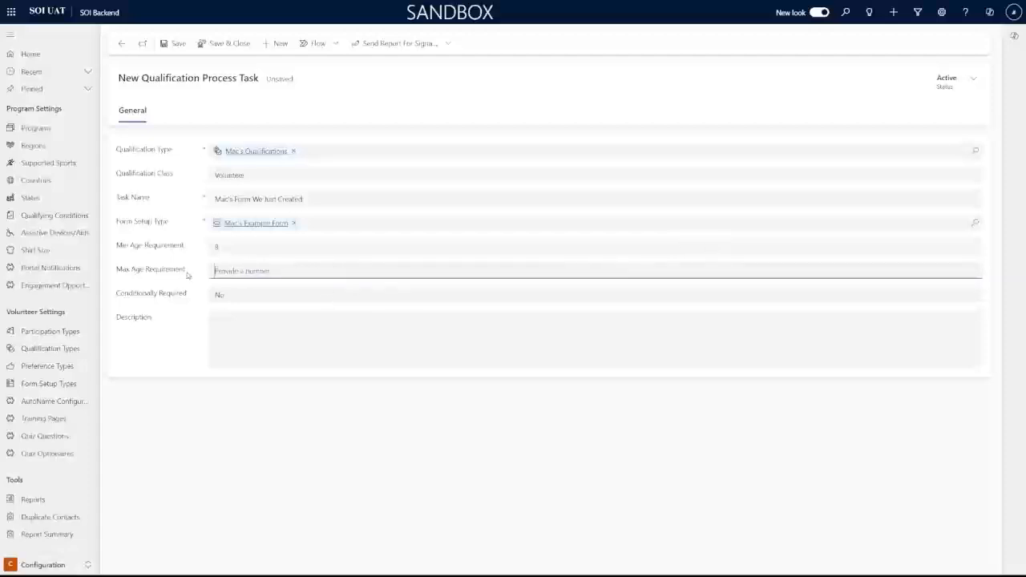
pyautogui.click(246, 249)
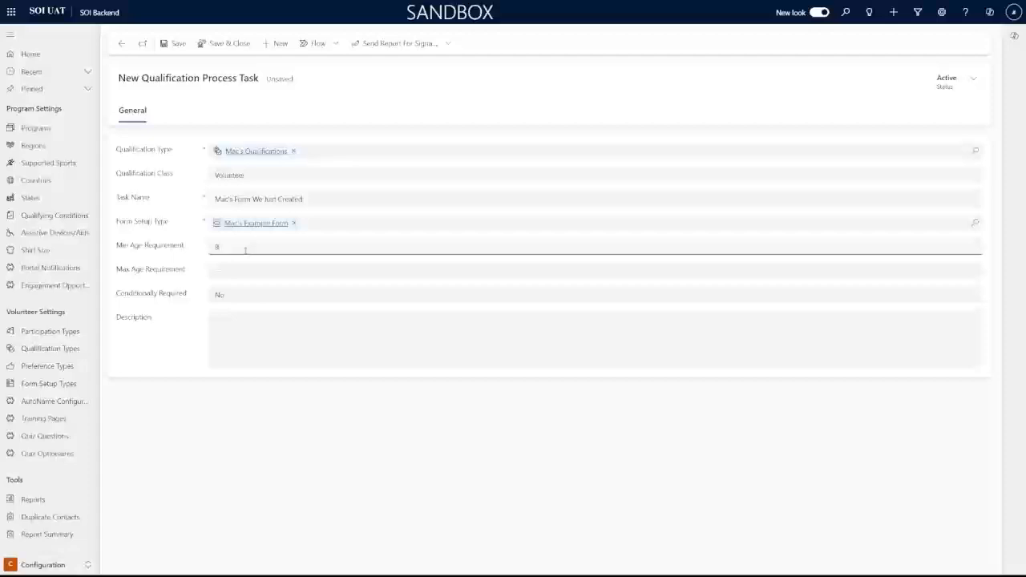
pyautogui.press('BackSpace')
pyautogui.write('18')
pyautogui.click(220, 212)
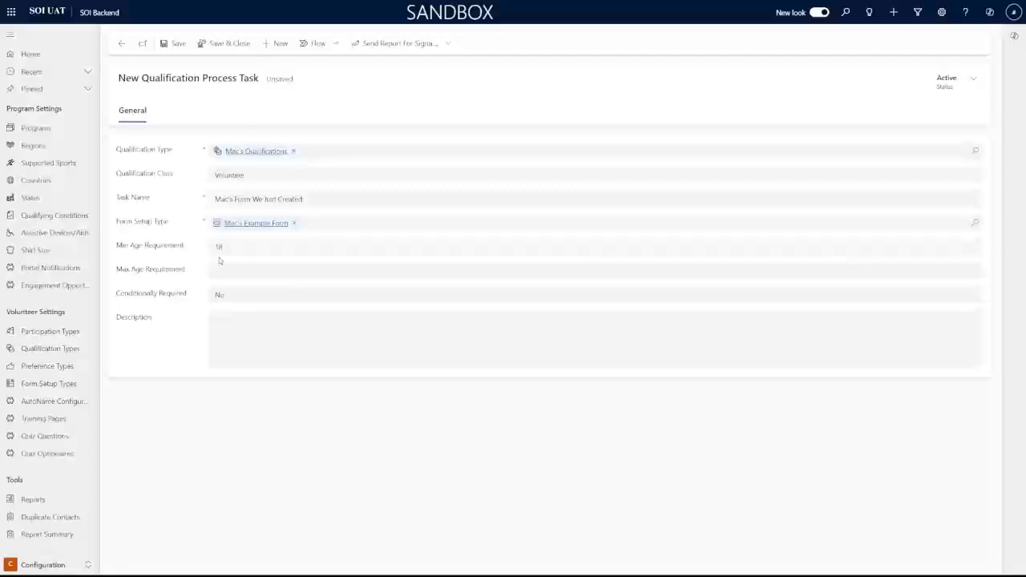
pyautogui.click(252, 295)
pyautogui.click(252, 297)
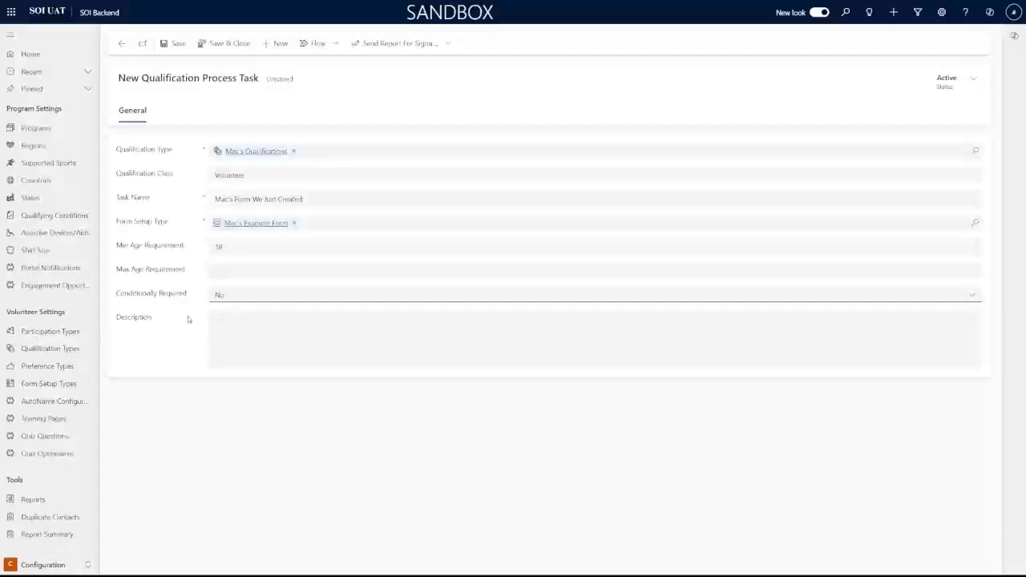
# Save and close the 'Mac's Form We Just Created' process task
pyautogui.click(238, 45)
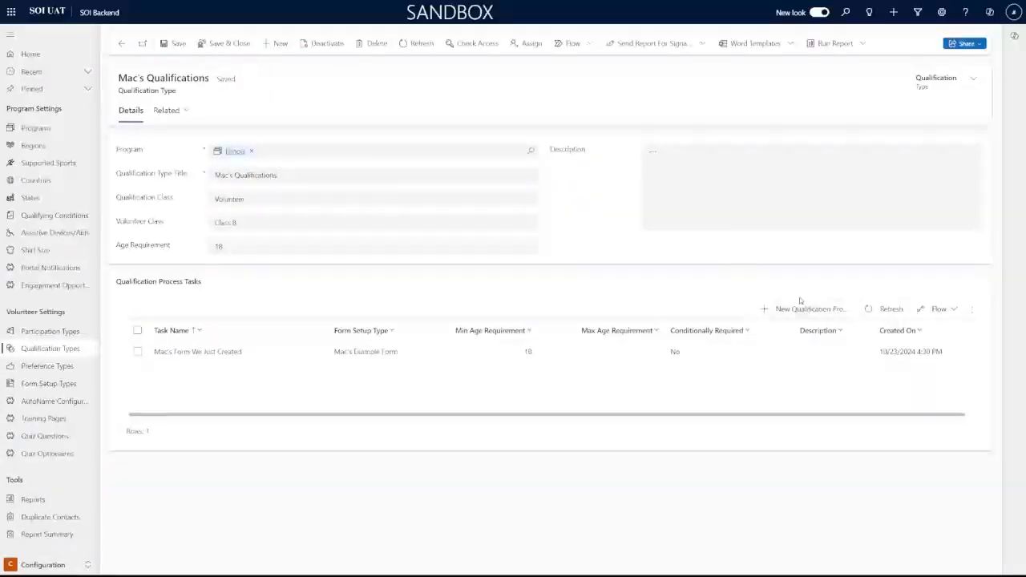
# Start a new Volunteer process task named 'Class A Release'
pyautogui.click(806, 309)
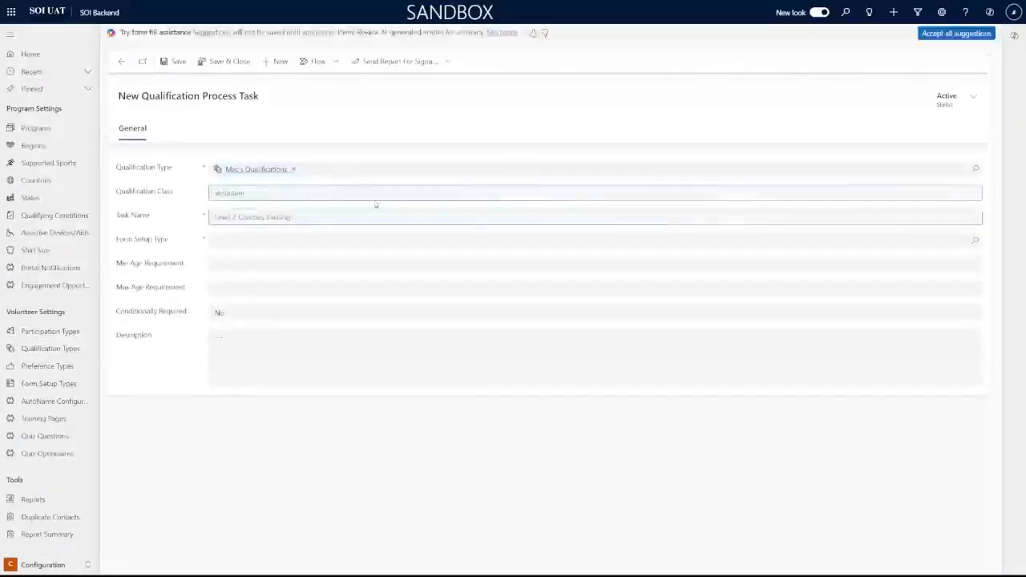
pyautogui.click(976, 194)
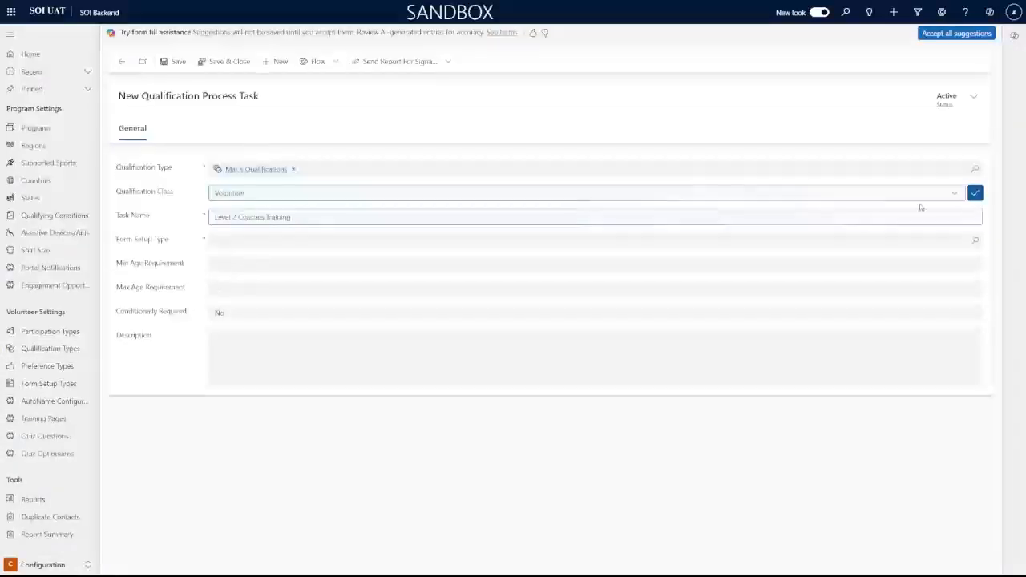
pyautogui.click(574, 217)
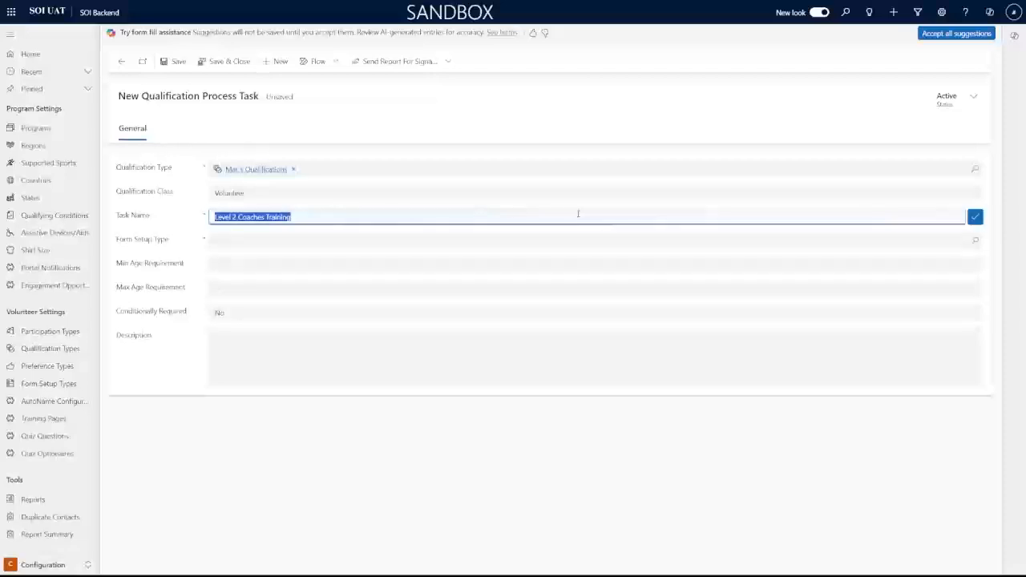
pyautogui.write('Class A')
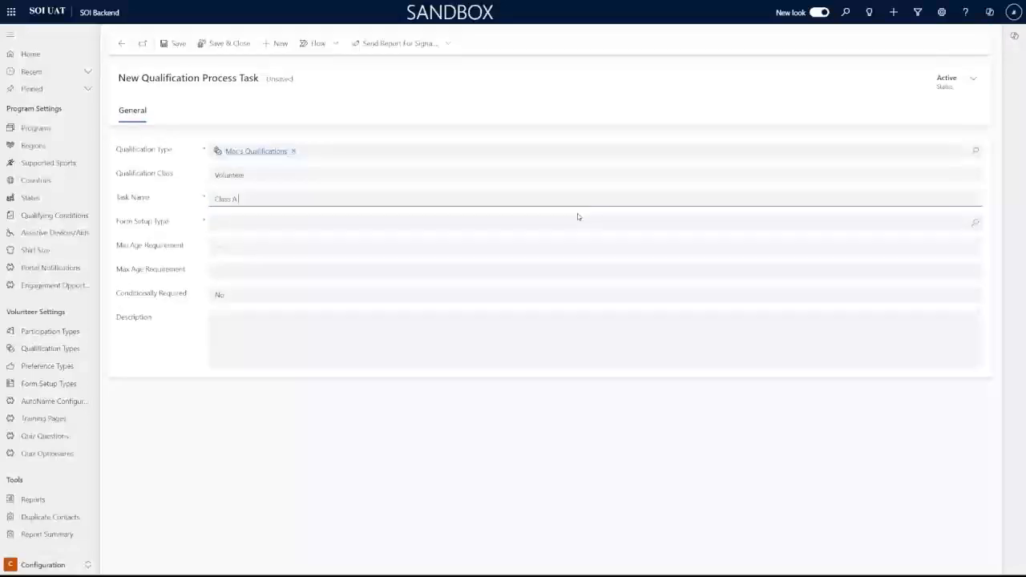
pyautogui.write(' Release')
pyautogui.press('Tab')
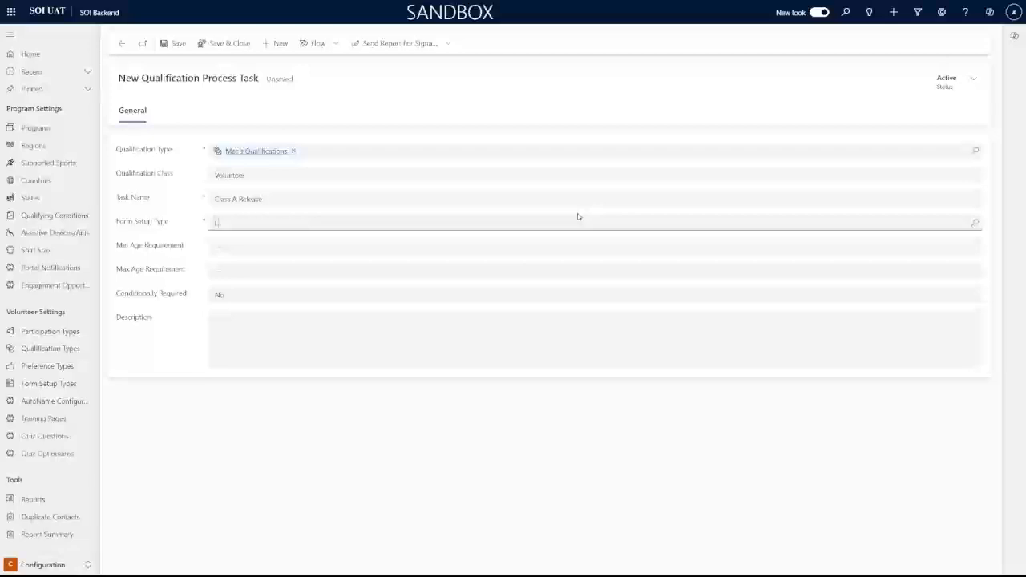
pyautogui.write('Class A')
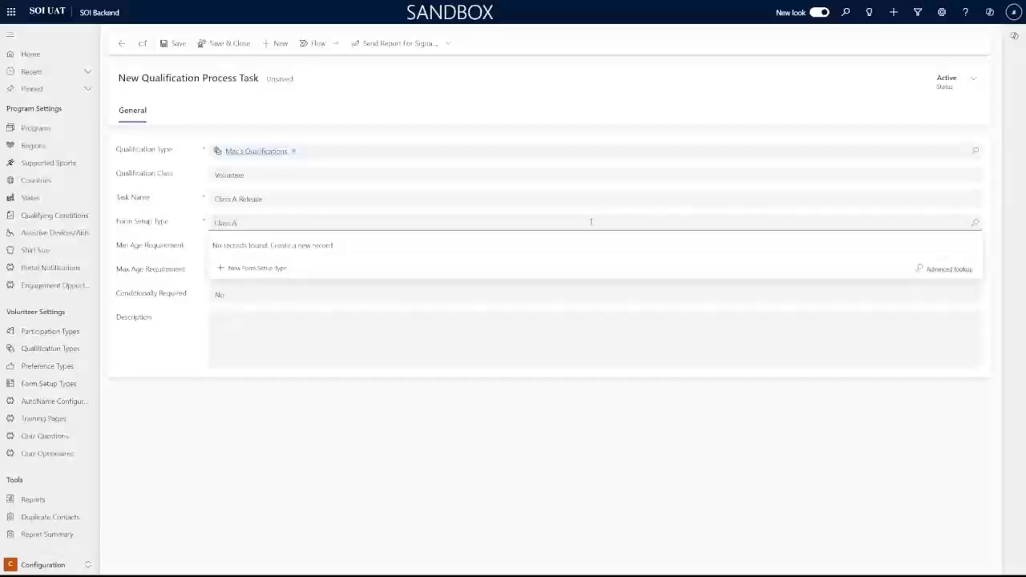
# Set its form setup type to Release of Liability Class A, keep Conditionally Required No, and save
pyautogui.press('BackSpace')
pyautogui.press('BackSpace')
pyautogui.press('BackSpace')
pyautogui.press('BackSpace')
pyautogui.write('Release')
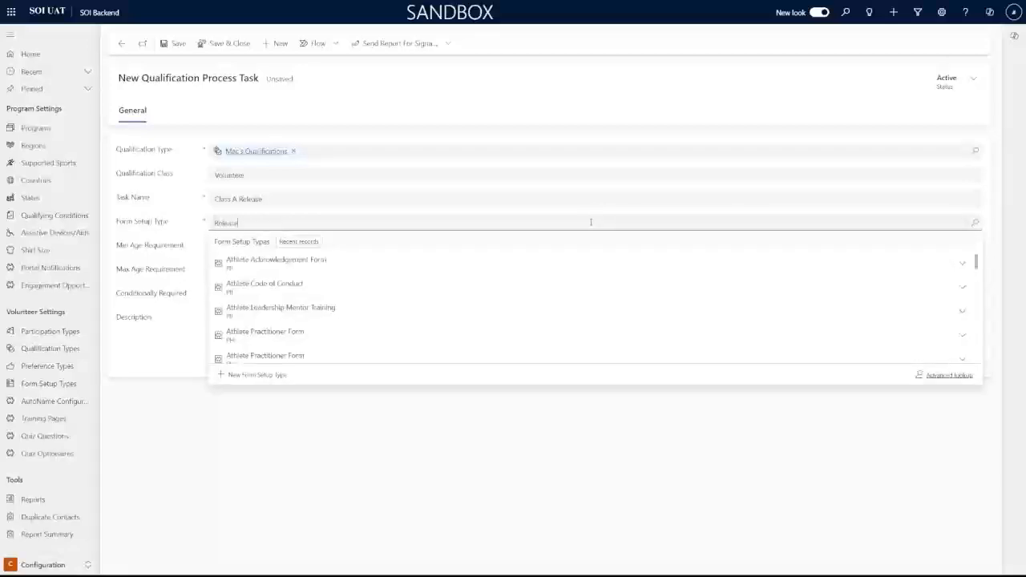
pyautogui.scroll(-2, 957, 281)
pyautogui.click(962, 272)
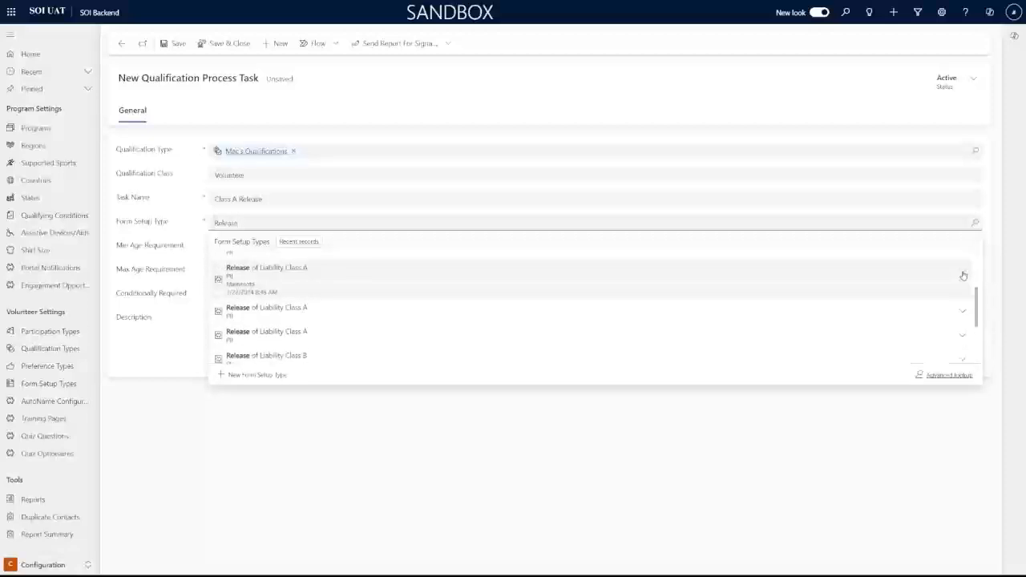
pyautogui.click(963, 310)
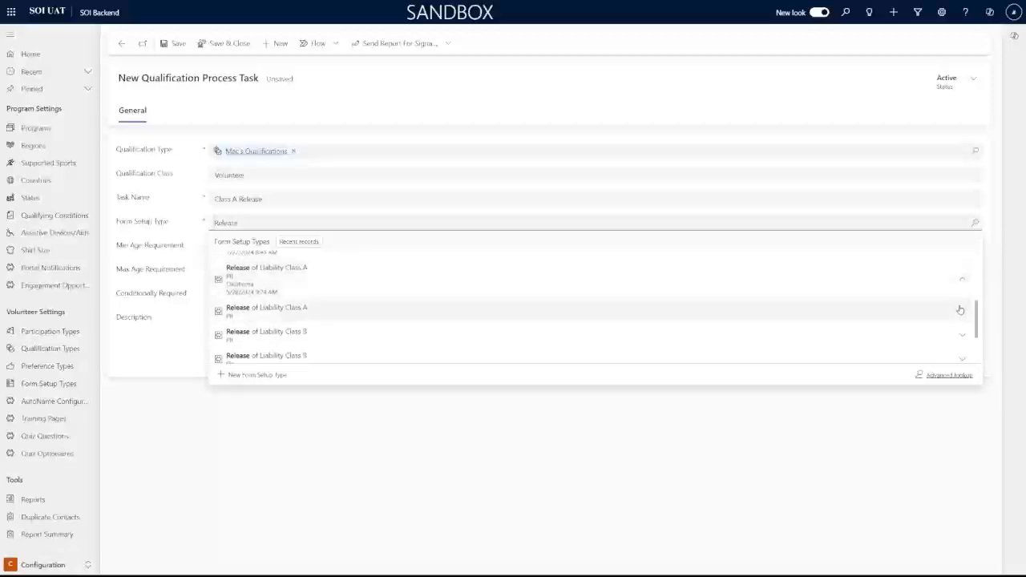
pyautogui.scroll(3, 965, 312)
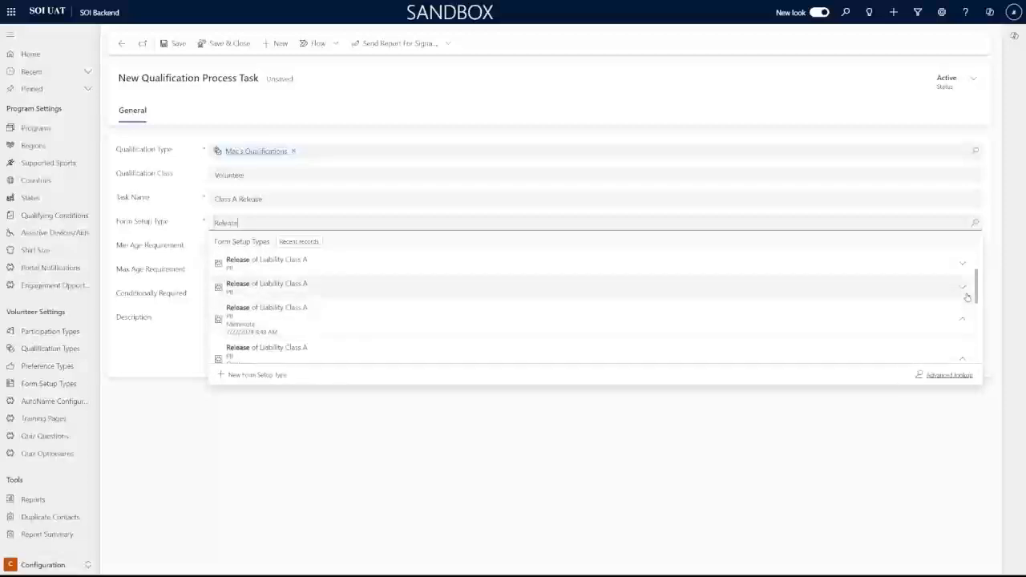
pyautogui.click(690, 304)
pyautogui.click(268, 293)
pyautogui.click(182, 196)
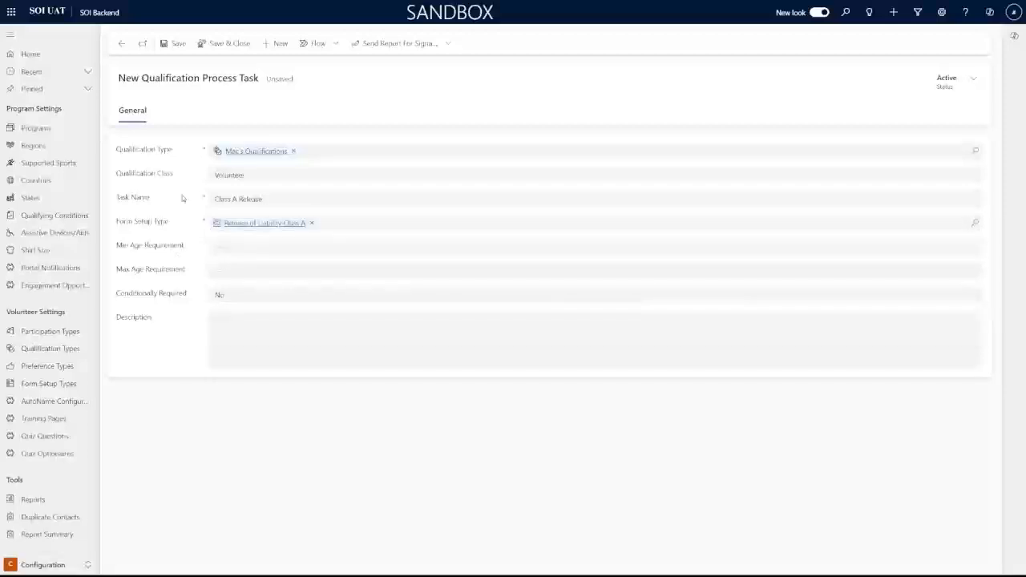
pyautogui.click(225, 44)
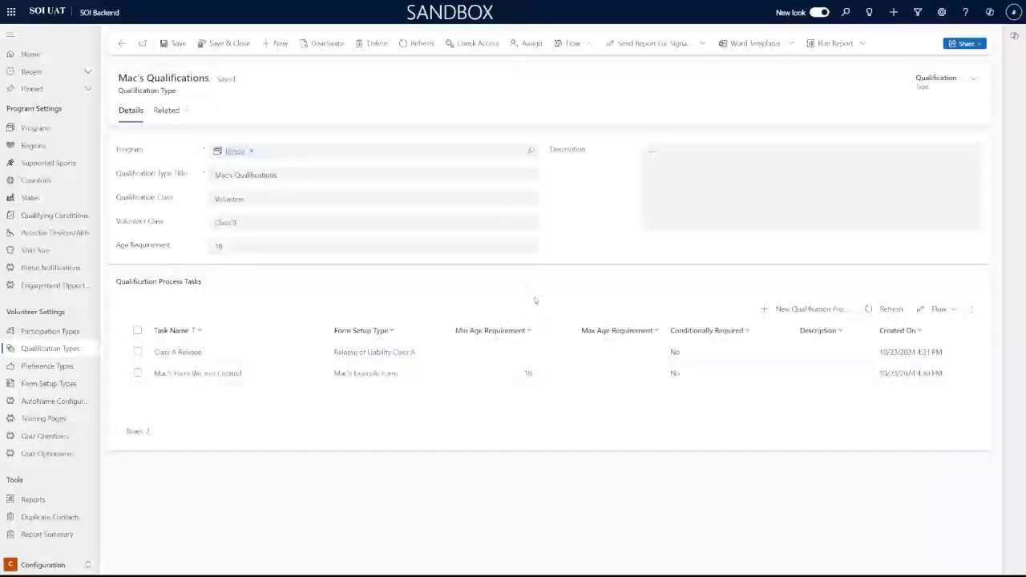
# Save the qualification and start a new participation type
pyautogui.click(233, 46)
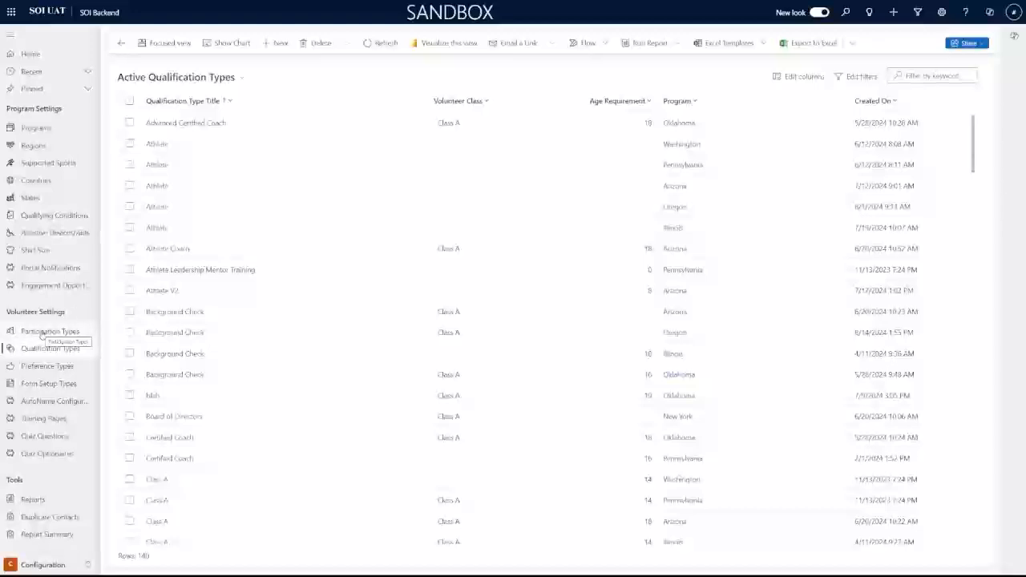
pyautogui.click(42, 335)
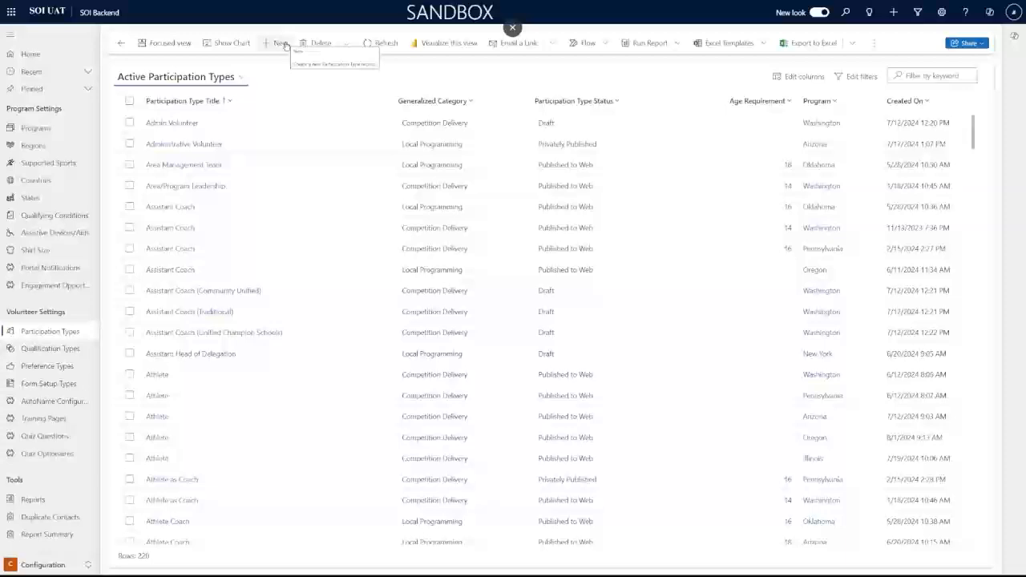
pyautogui.click(270, 45)
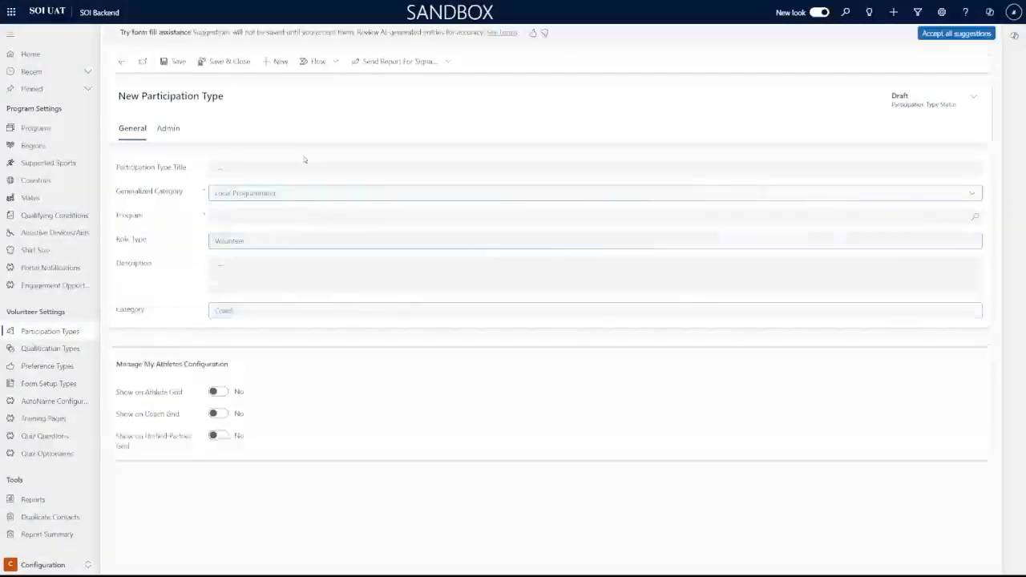
# Title the participation type 'Mac's Example Role' with generalized category Local Programming
pyautogui.click(308, 167)
pyautogui.write('Mas')
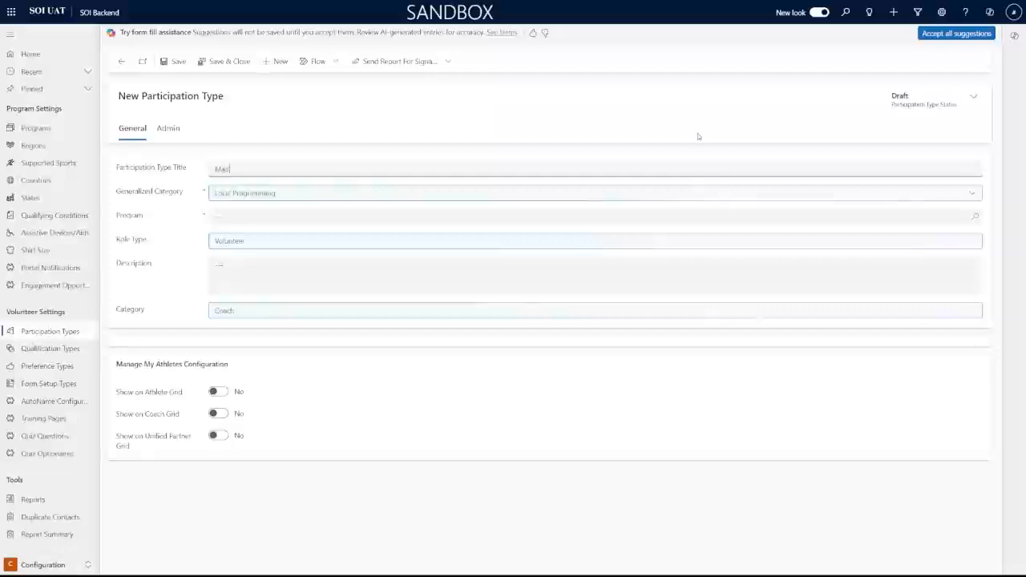
pyautogui.write("'s")
pyautogui.write(' Examp')
pyautogui.write('le P')
pyautogui.write('ole')
pyautogui.press('Tab')
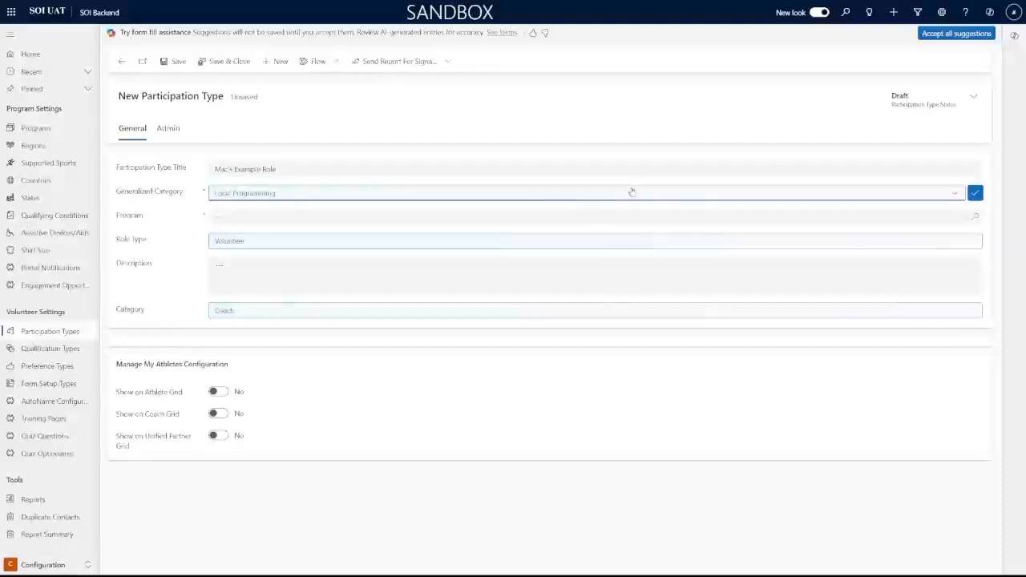
pyautogui.click(632, 192)
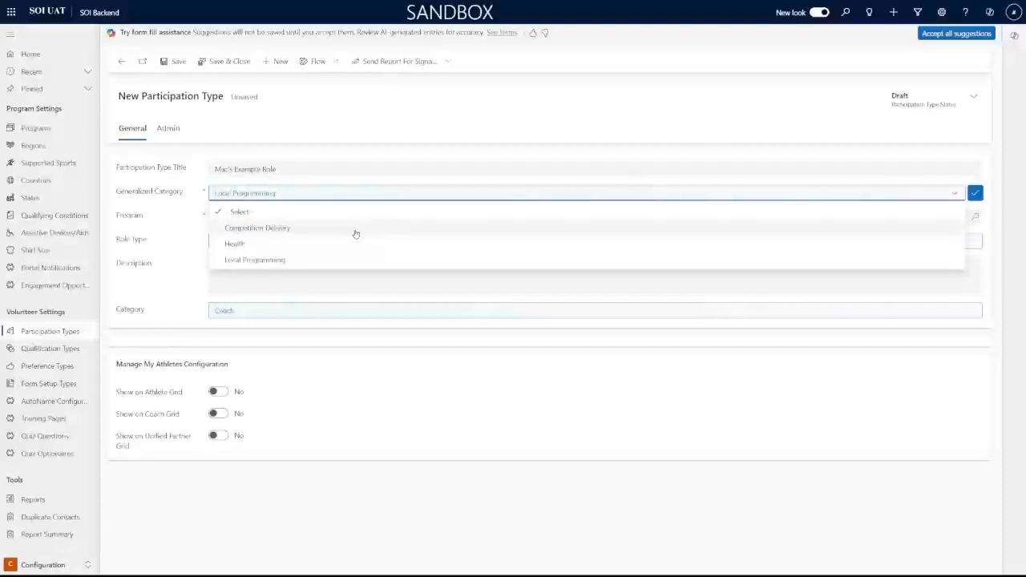
pyautogui.click(289, 263)
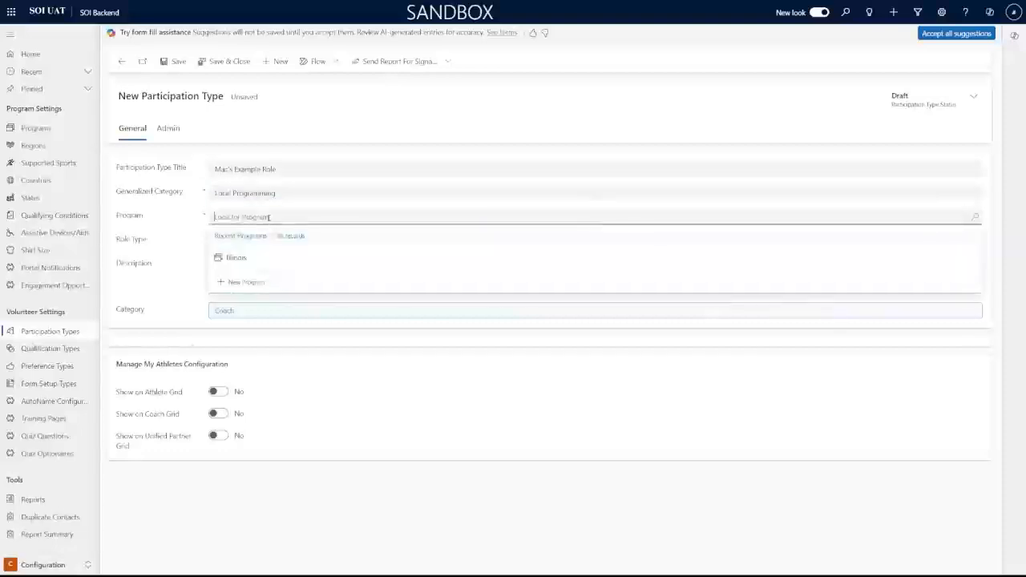
# Set the program to Illinois and role type to Volunteer, then start the description
pyautogui.click(247, 264)
pyautogui.click(261, 242)
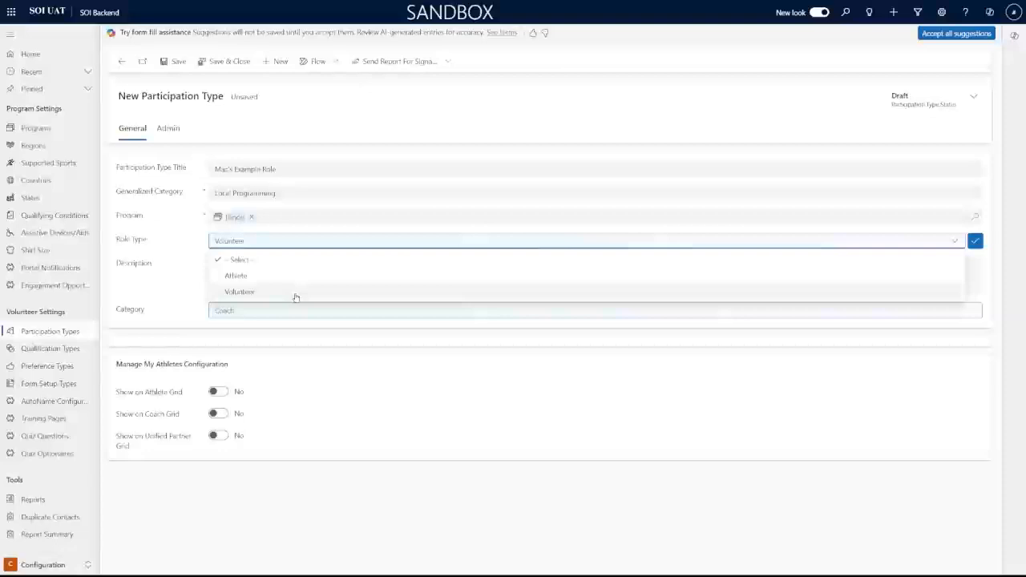
pyautogui.click(295, 296)
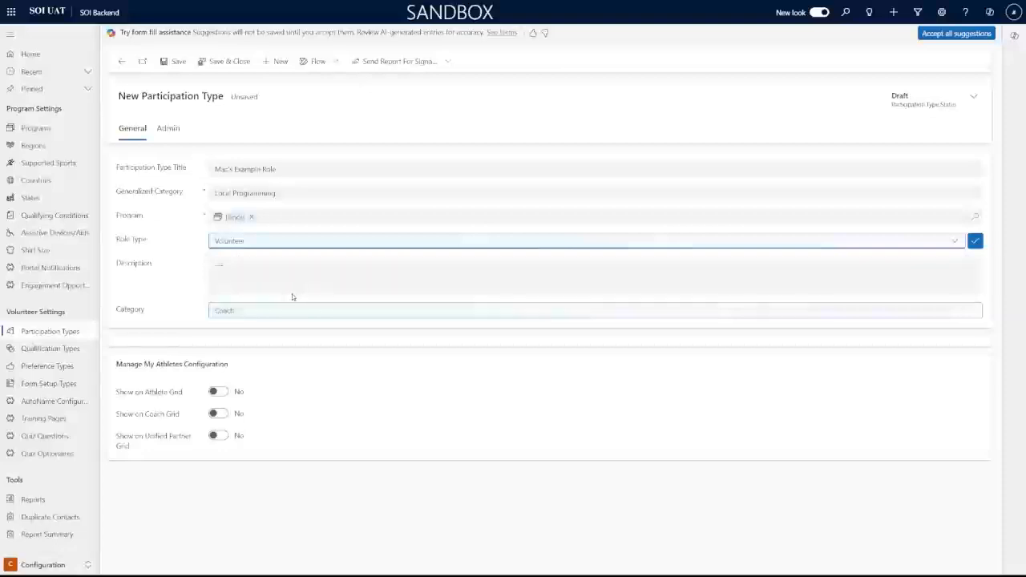
pyautogui.click(292, 290)
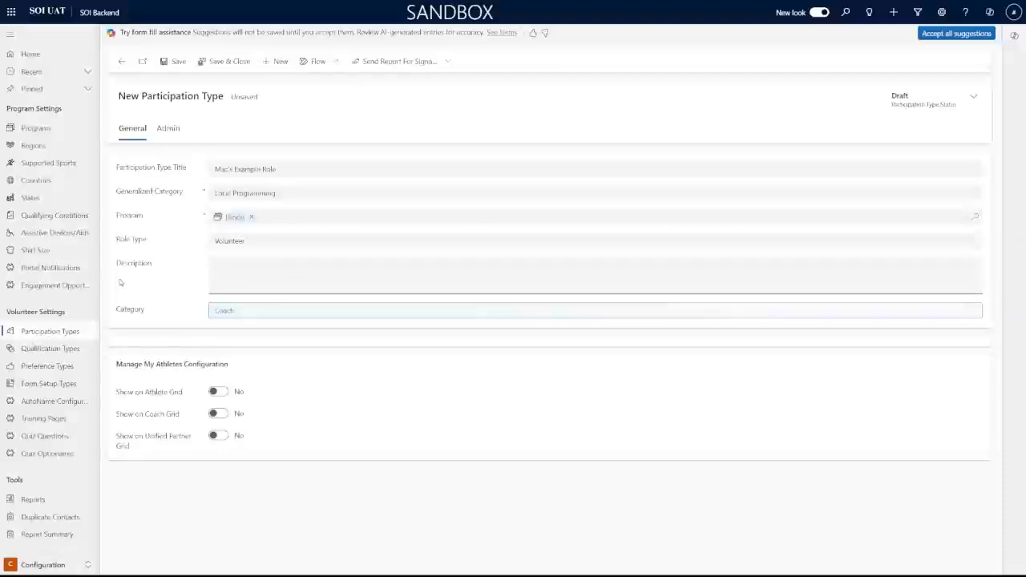
pyautogui.moveTo(118, 260); pyautogui.dragTo(174, 268)
pyautogui.click(291, 280)
# Enter the description 'This is an example' and set Category to Team Support
pyautogui.write('his is an example')
pyautogui.click(175, 266)
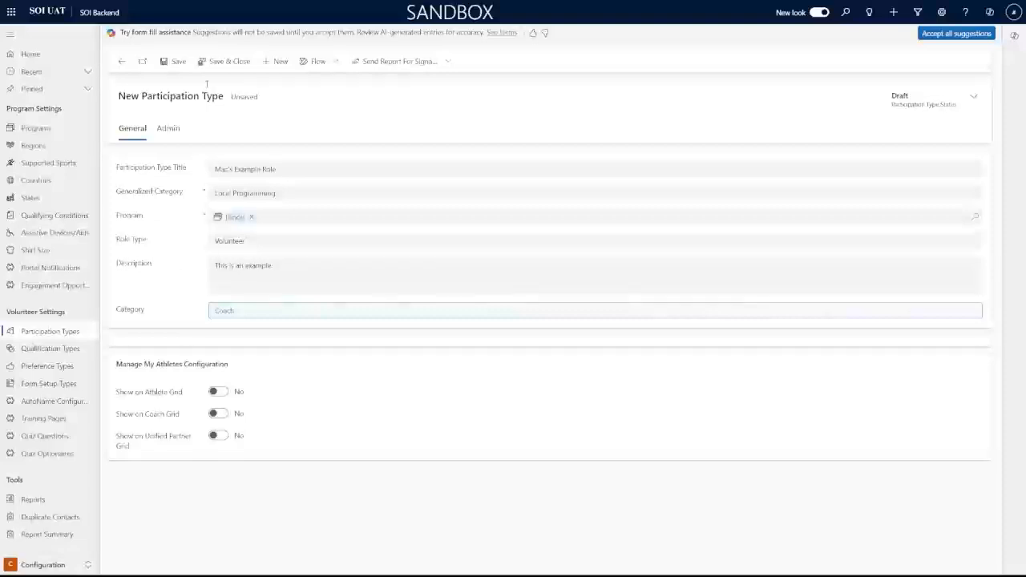
pyautogui.click(259, 313)
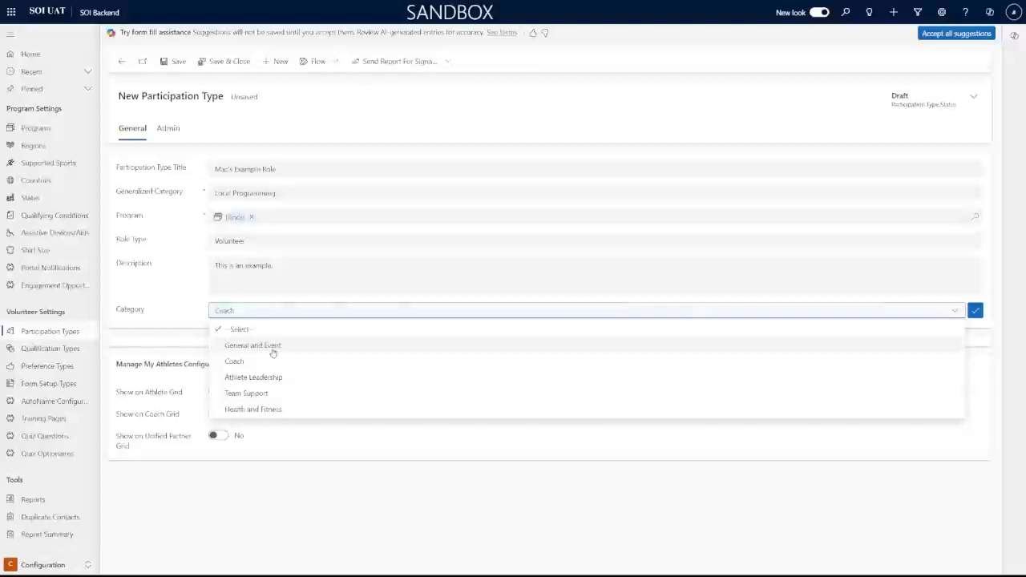
pyautogui.click(288, 395)
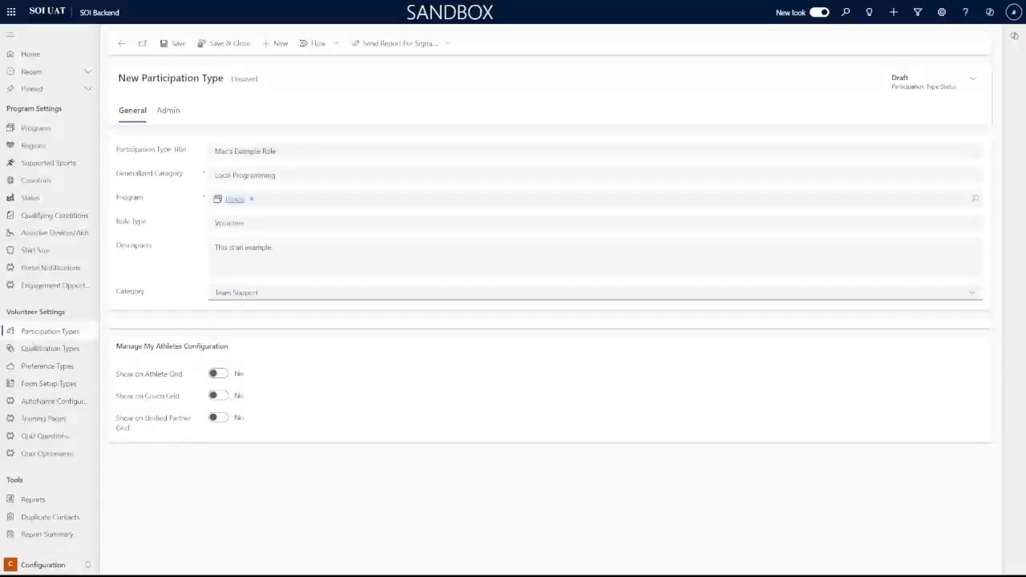
pyautogui.click(295, 326)
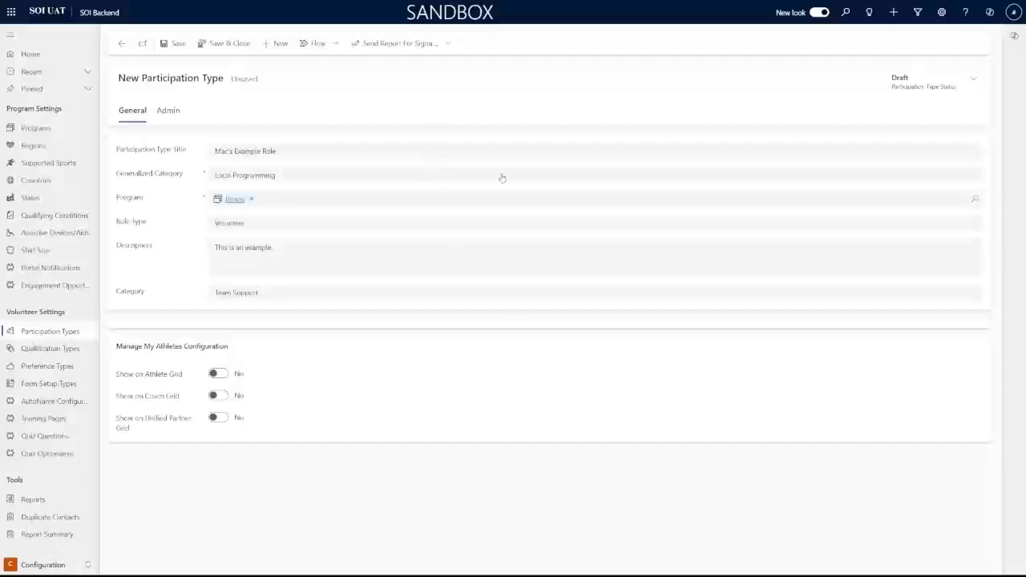
# Leave only Show on Coach Grid set to Yes and save the participation type
pyautogui.click(217, 418)
pyautogui.click(218, 395)
pyautogui.click(218, 373)
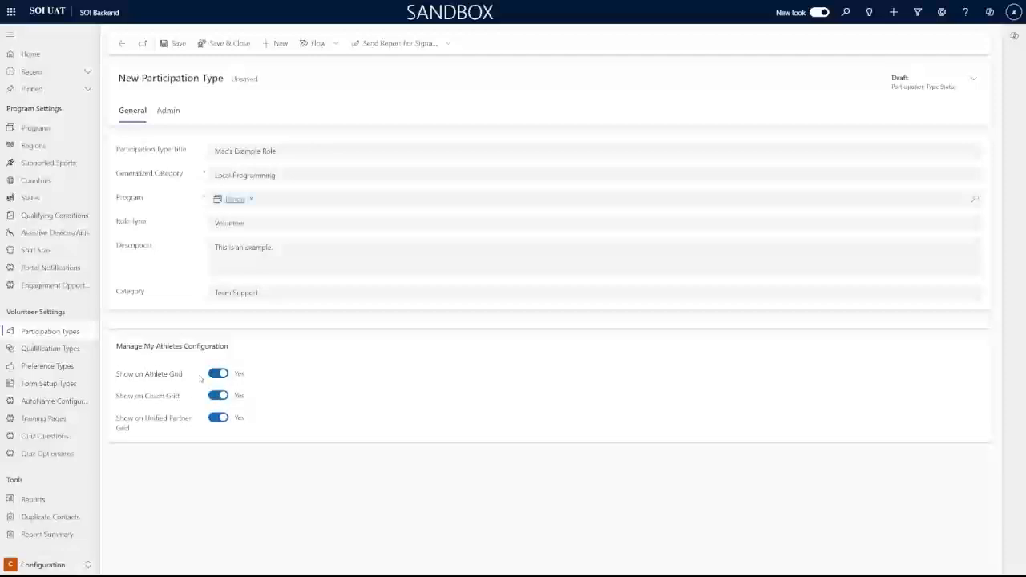
pyautogui.click(218, 374)
pyautogui.click(218, 396)
pyautogui.click(218, 418)
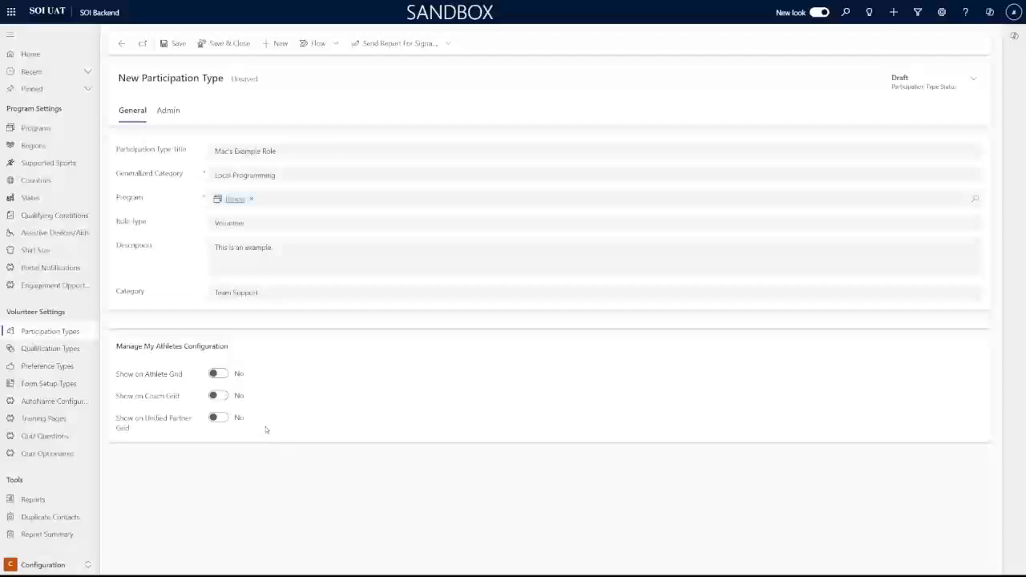
pyautogui.click(218, 396)
pyautogui.click(174, 43)
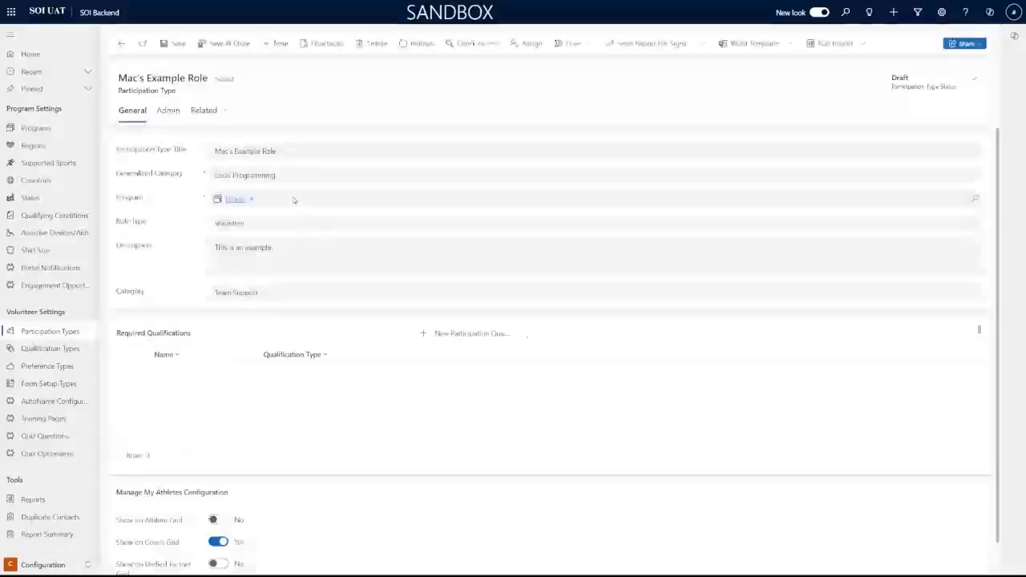
pyautogui.scroll(-1, 301, 281)
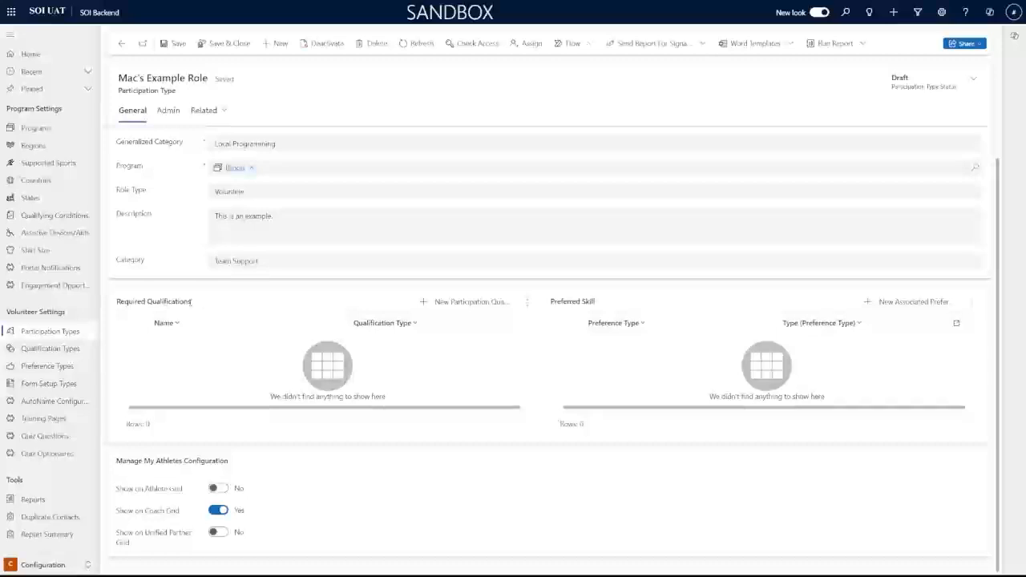
pyautogui.scroll(1, 304, 320)
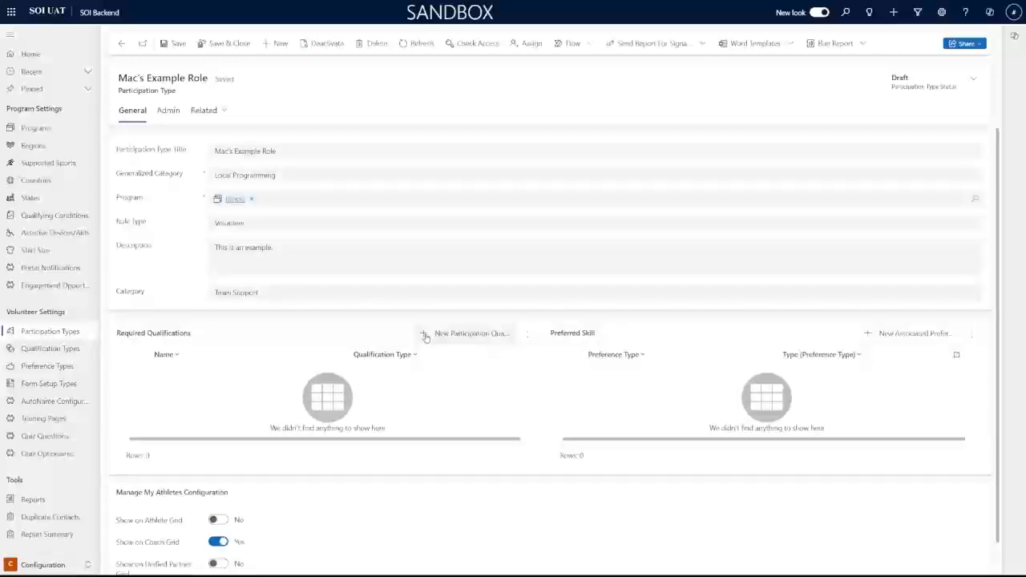
# Add Mac's Qualifications as a required participation qualification
pyautogui.click(425, 335)
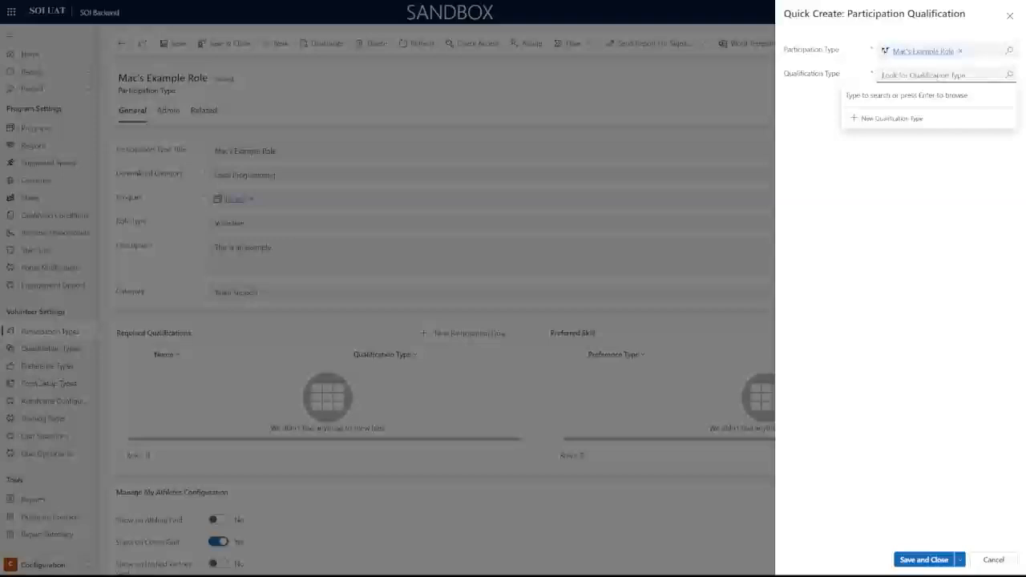
pyautogui.write("Mac's")
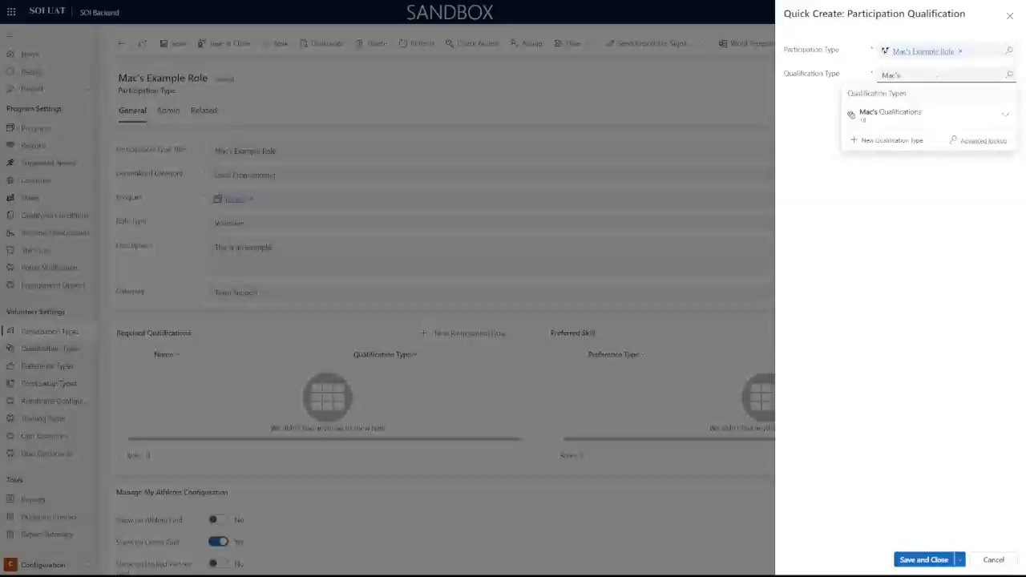
pyautogui.click(909, 117)
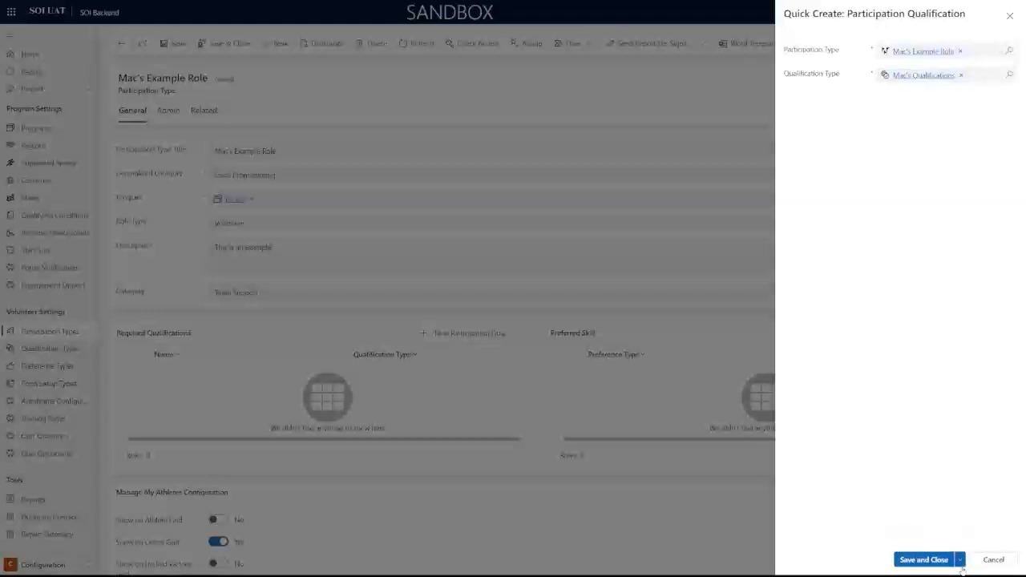
pyautogui.click(924, 560)
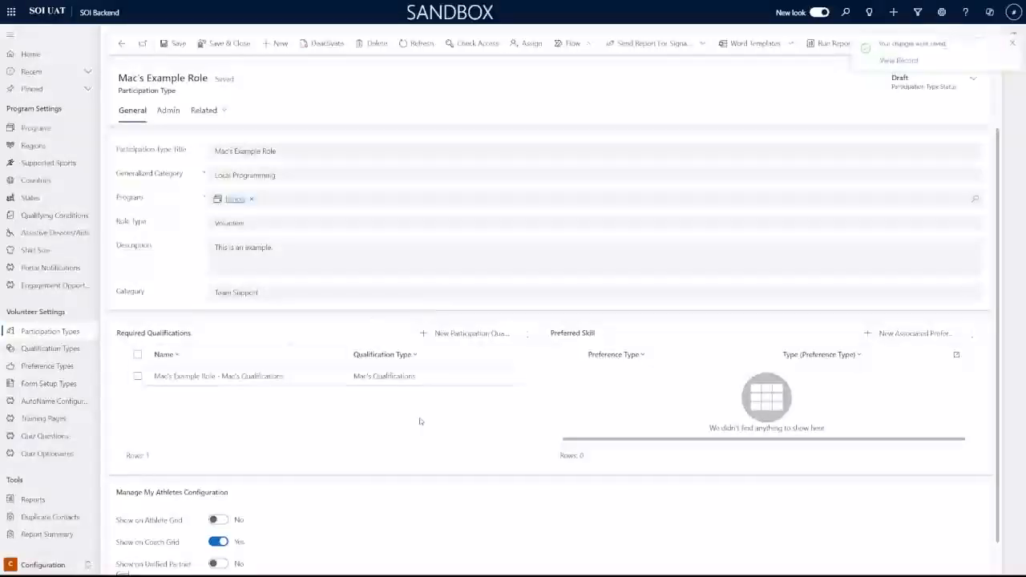
# Check the Mac's Qualifications record, return to Mac's Example Role, and save it
pyautogui.scroll(-1, 369, 349)
pyautogui.rightClick(369, 348)
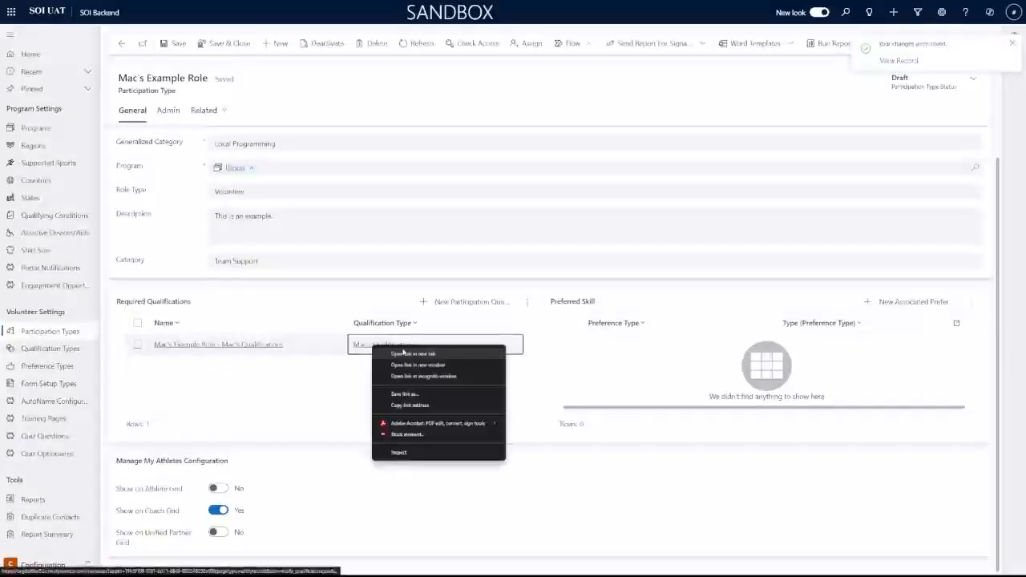
pyautogui.press('Escape')
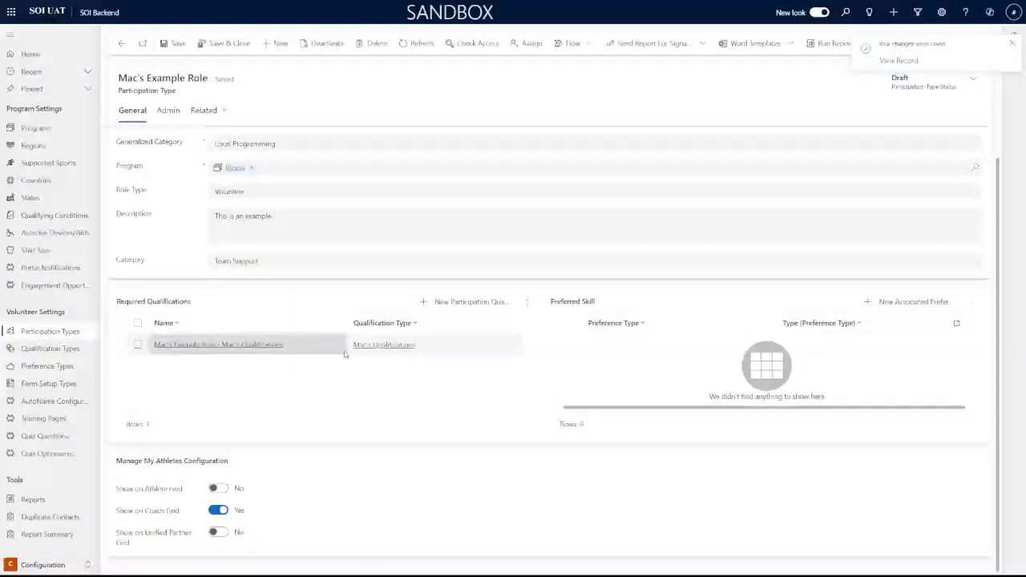
pyautogui.click(379, 346)
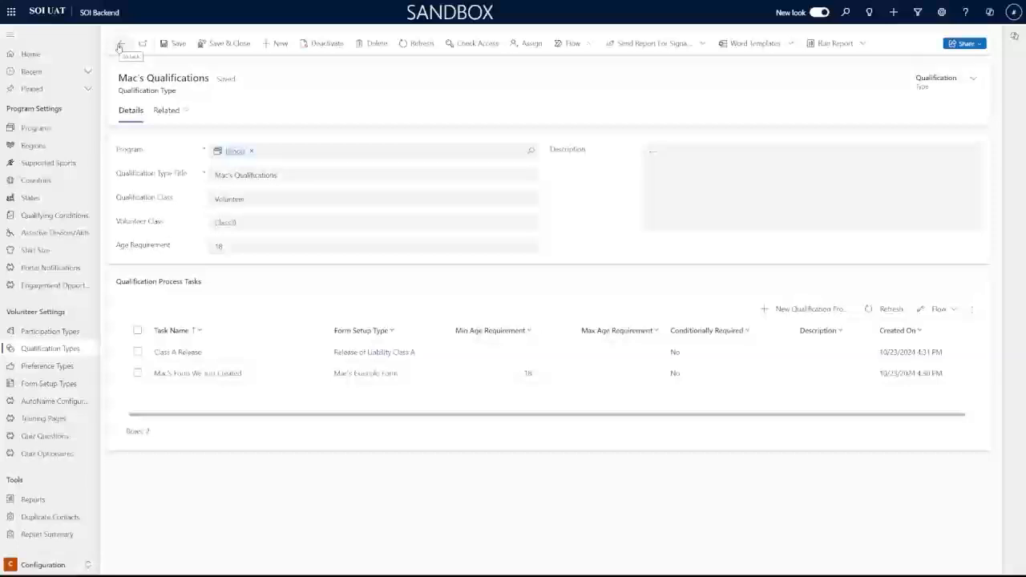
pyautogui.click(120, 44)
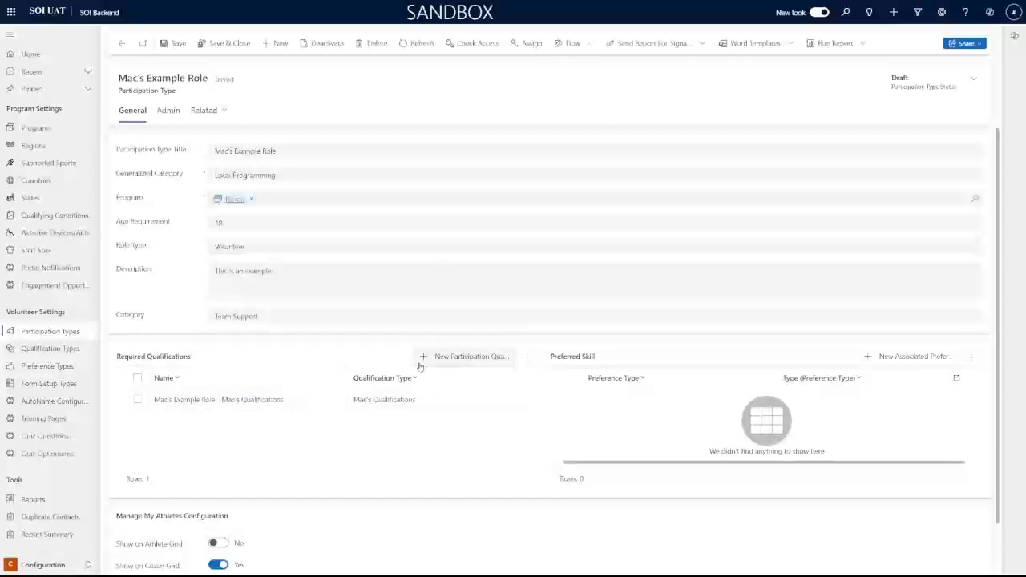
pyautogui.scroll(-1, 513, 399)
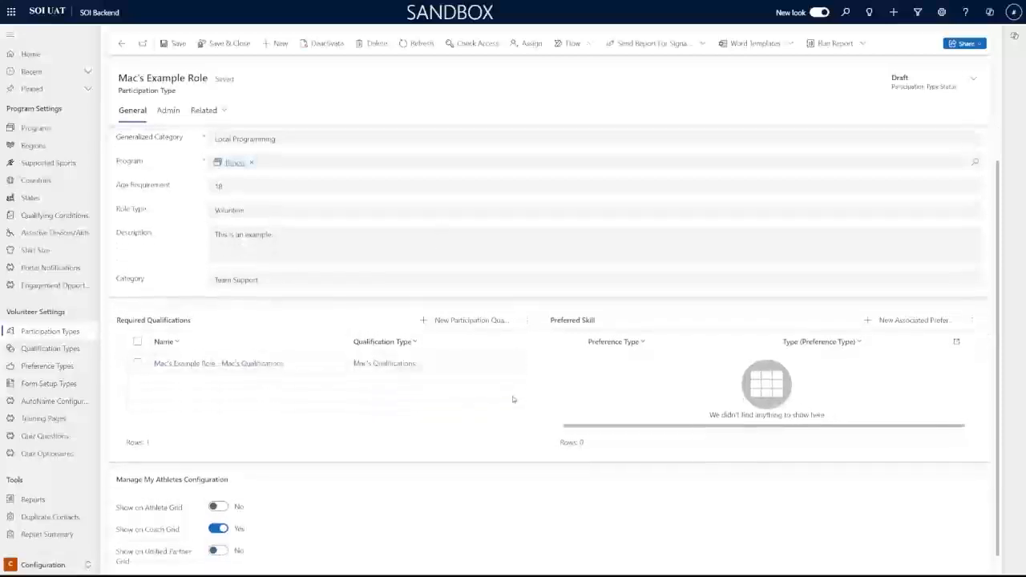
pyautogui.scroll(1, 473, 353)
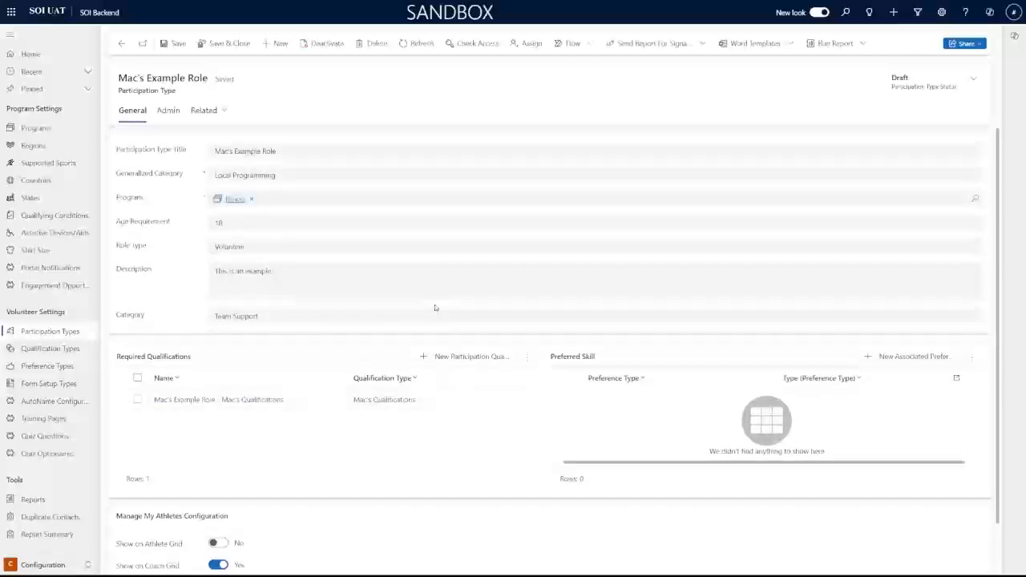
pyautogui.click(172, 44)
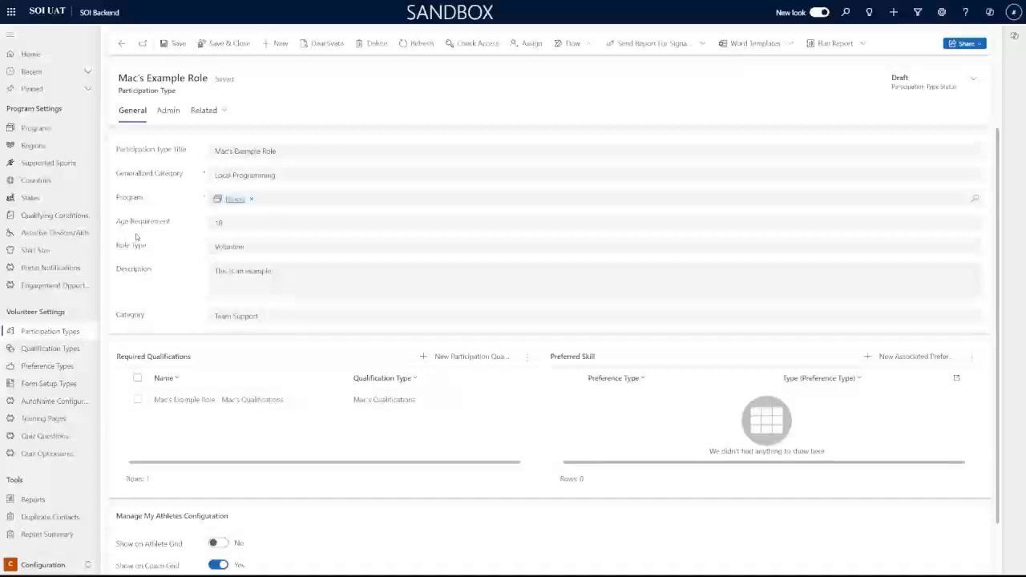
# Change the Age Requirement from 18 to 8 and save with Ctrl+S
pyautogui.moveTo(173, 225); pyautogui.dragTo(110, 222)
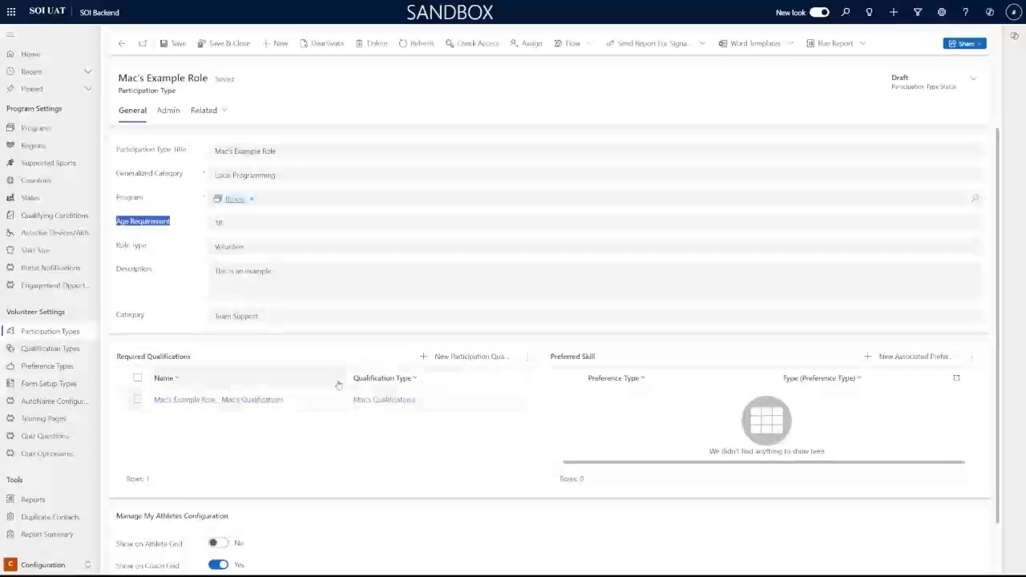
pyautogui.click(250, 222)
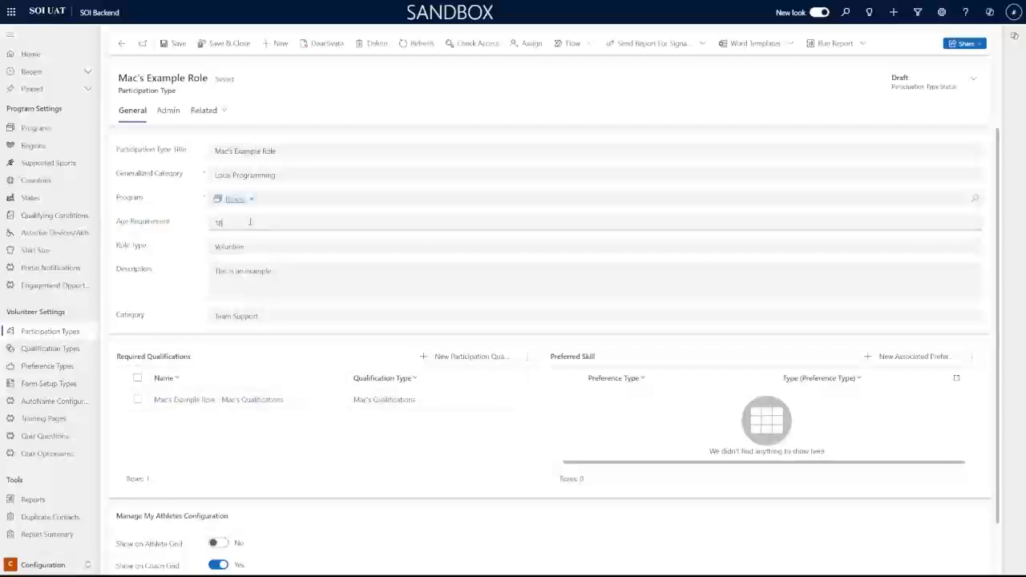
pyautogui.press('BackSpace')
pyautogui.press('BackSpace')
pyautogui.write('8')
pyautogui.click(199, 218)
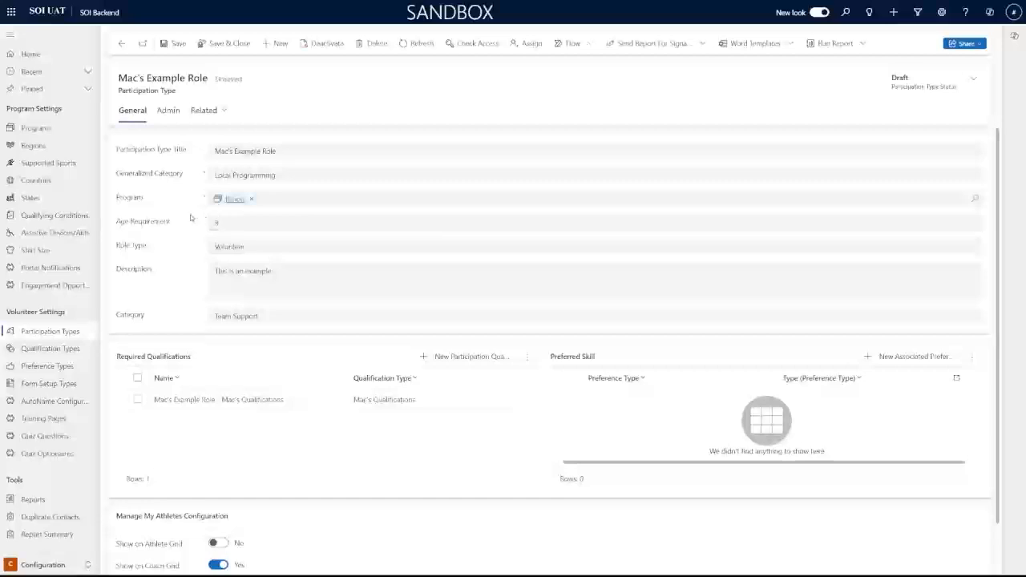
pyautogui.hotkey('ctrl', 's')
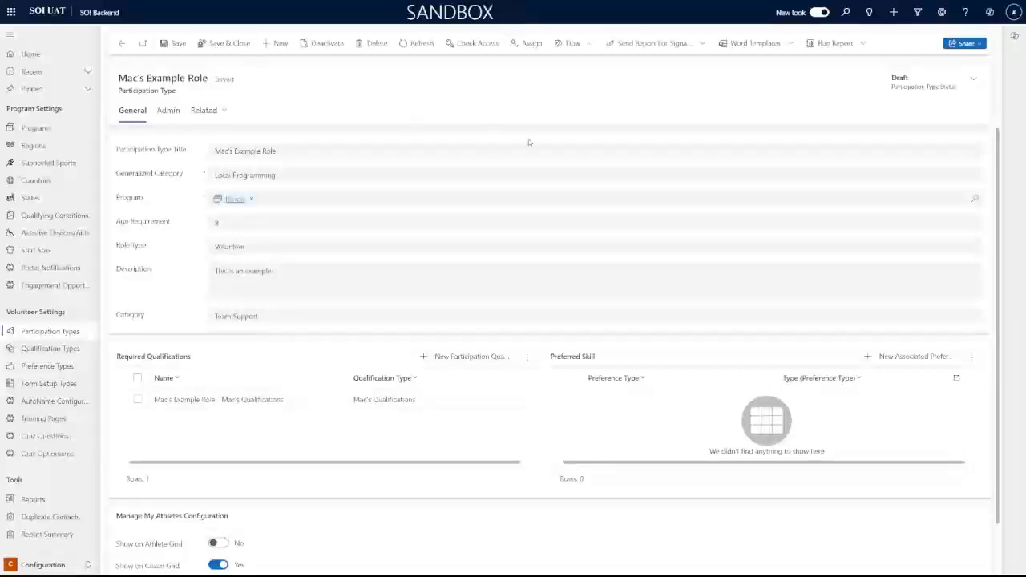
pyautogui.moveTo(910, 79); pyautogui.dragTo(889, 80)
pyautogui.click(813, 131)
# Leave Participation Type Status at Draft and go to the Form Setup Types list
pyautogui.click(977, 82)
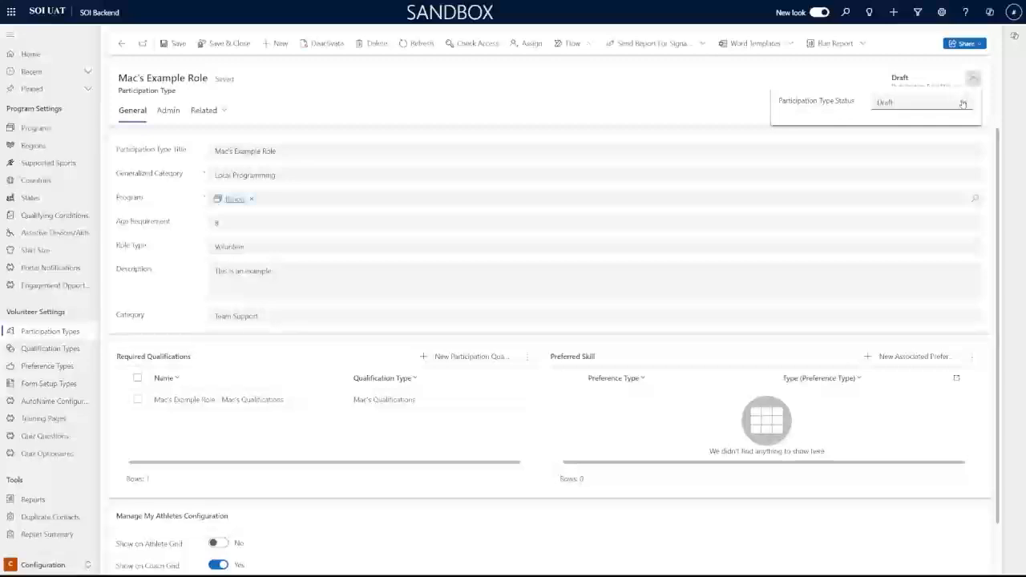
pyautogui.click(960, 102)
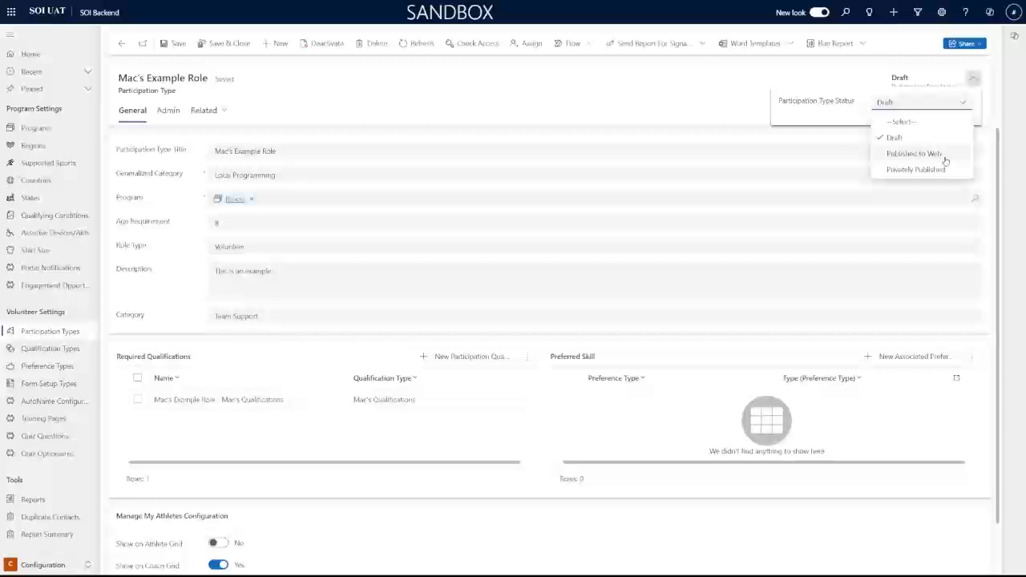
pyautogui.click(588, 100)
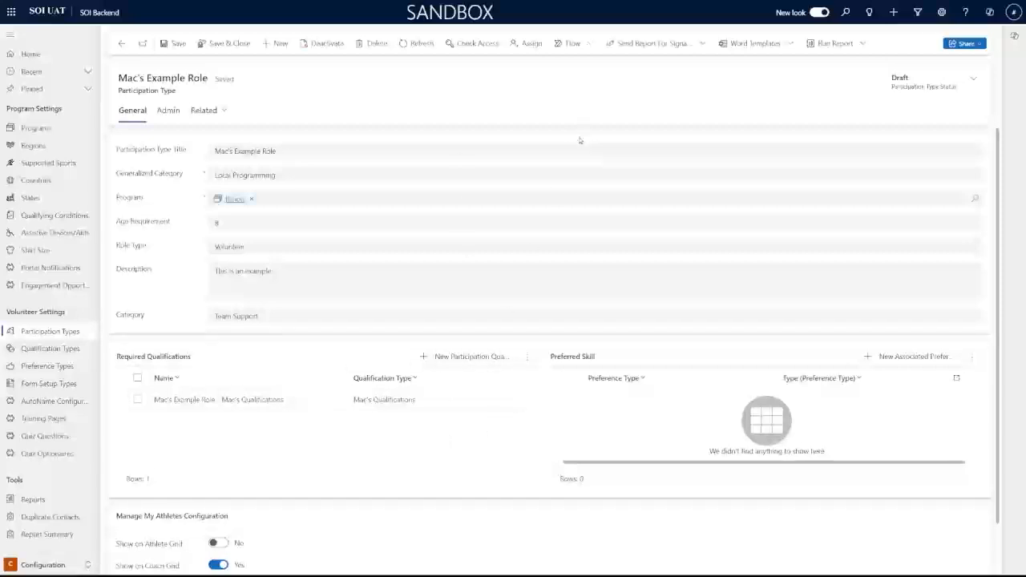
pyautogui.click(62, 384)
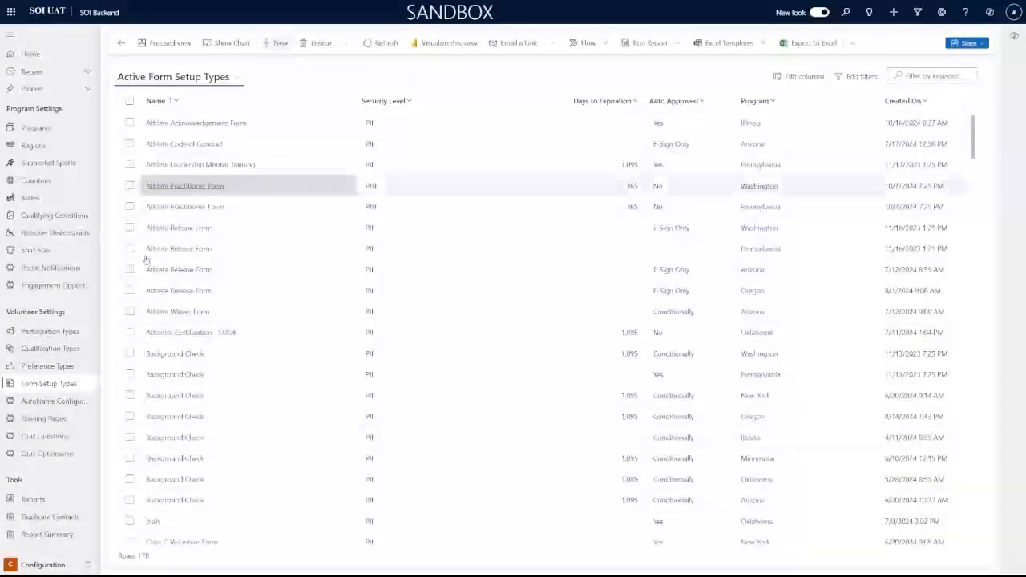
# Browse the Qualification Types, Participation Types and Training Pages lists
pyautogui.click(61, 348)
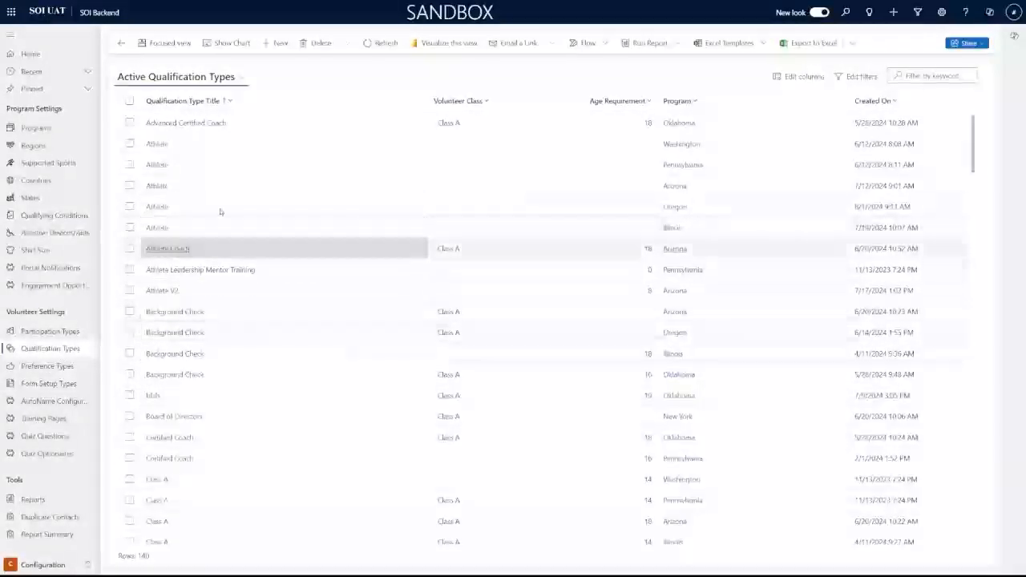
pyautogui.click(69, 334)
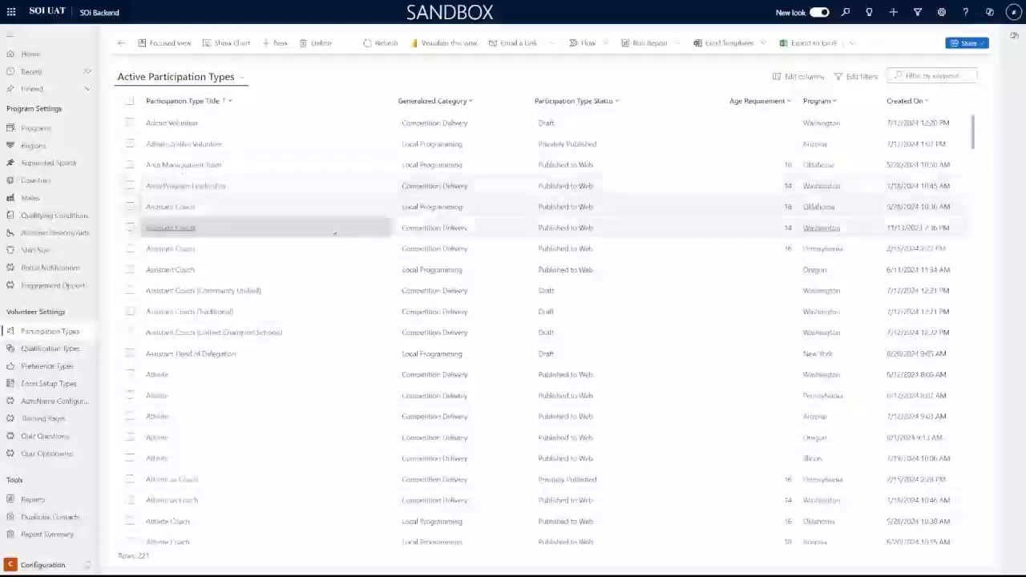
pyautogui.click(46, 418)
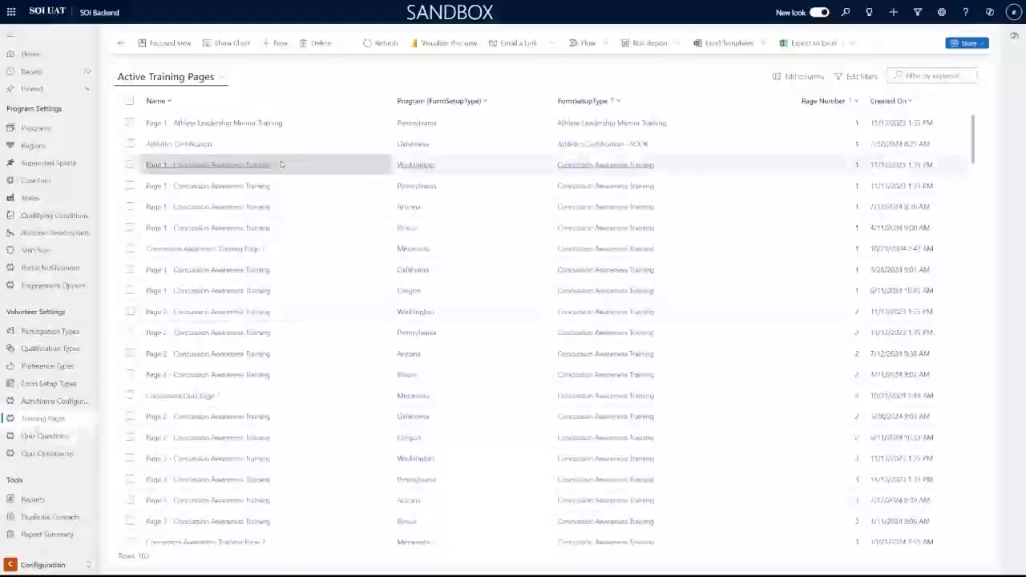
pyautogui.scroll(-3, 277, 173)
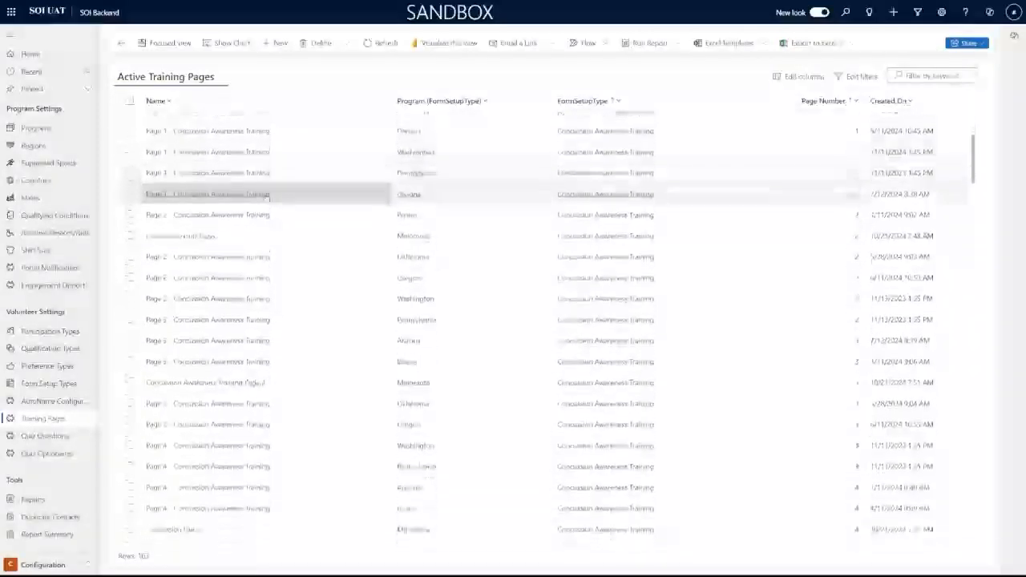
pyautogui.scroll(-5, 269, 196)
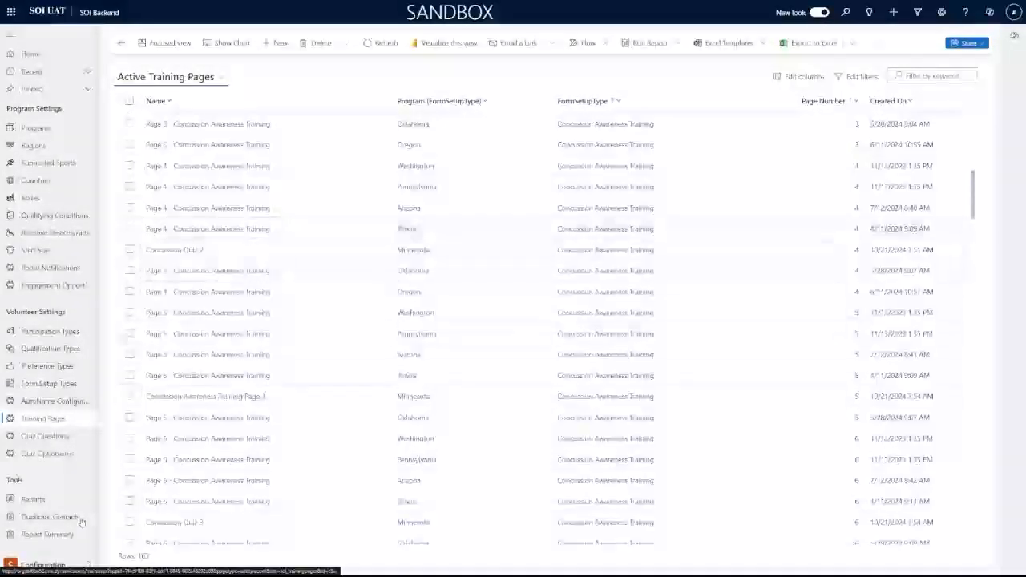
# View the Quiz Questions and Quiz Optionaire lists, then the SOI Reports page
pyautogui.click(44, 436)
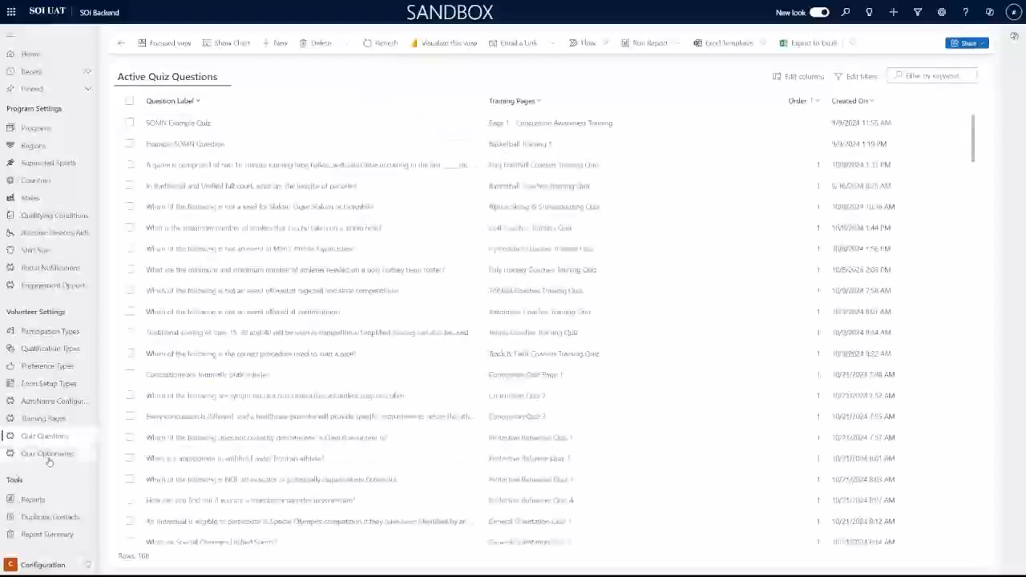
pyautogui.click(48, 454)
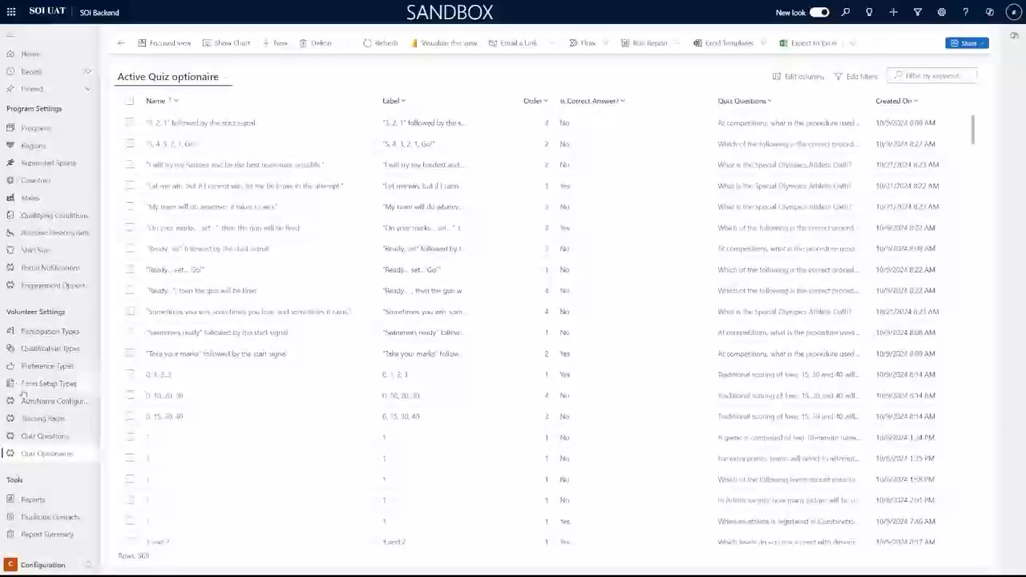
pyautogui.click(33, 499)
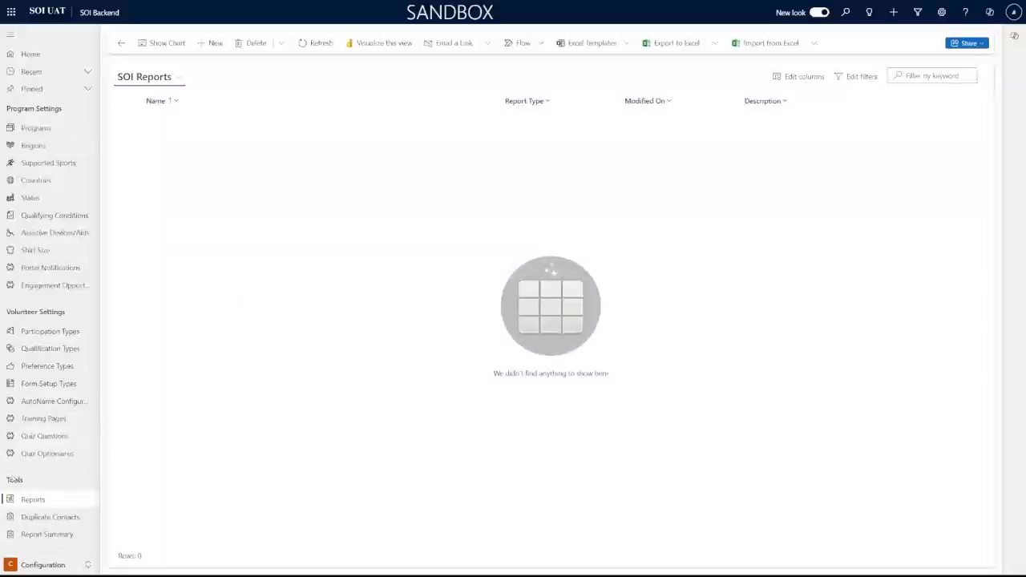
# Open the Duplicate Contacts tool from the Tools section
pyautogui.click(65, 522)
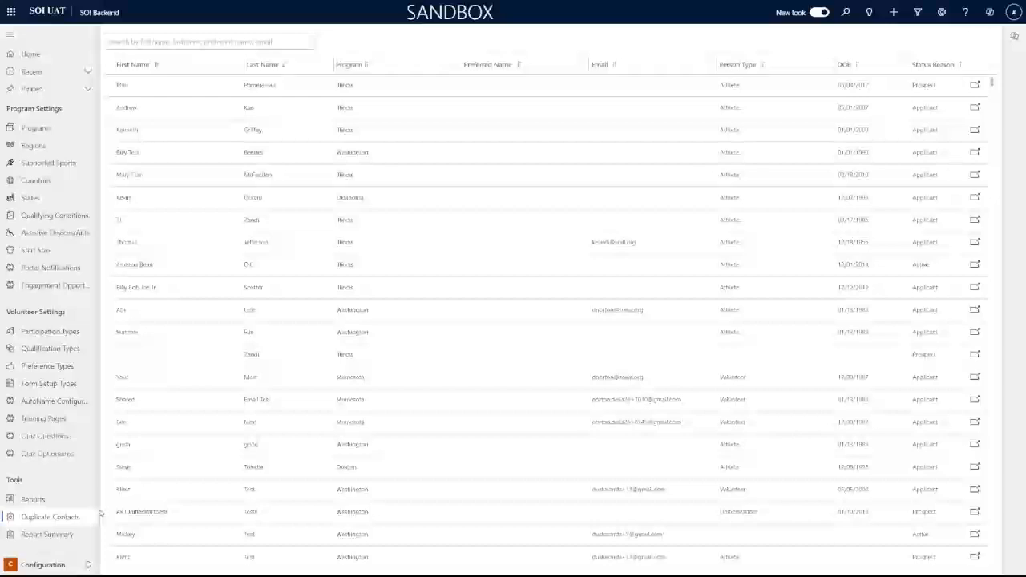
# Filter duplicate contacts to one last name, check a match's conflict details, and return to the seven results
pyautogui.scroll(-3, 345, 166)
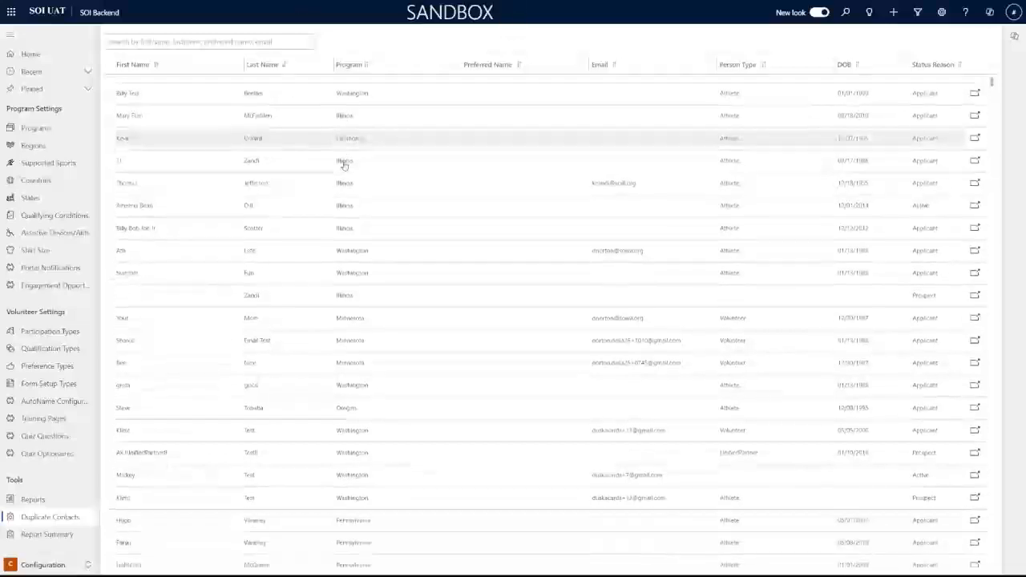
pyautogui.scroll(3, 345, 176)
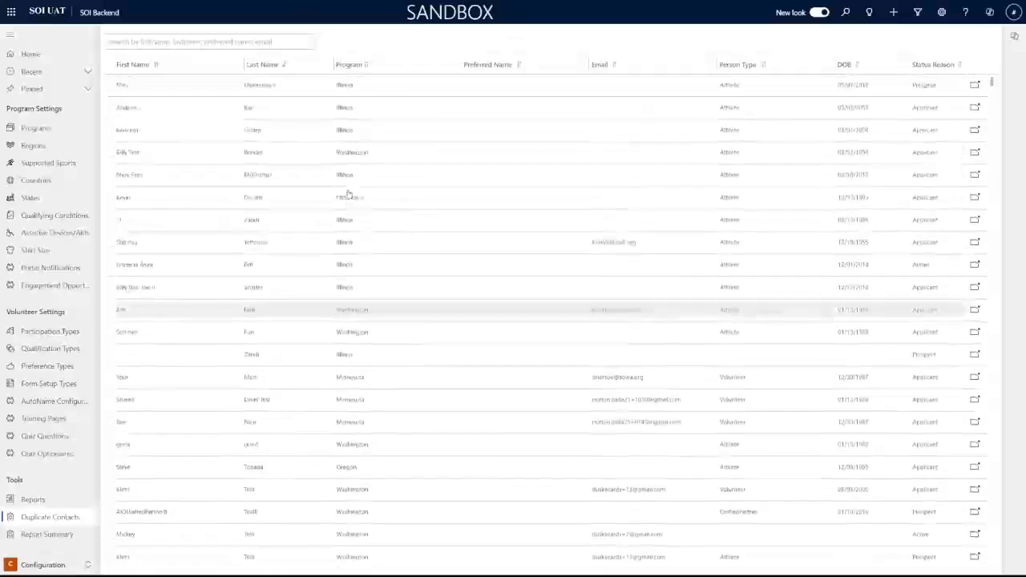
pyautogui.click(166, 38)
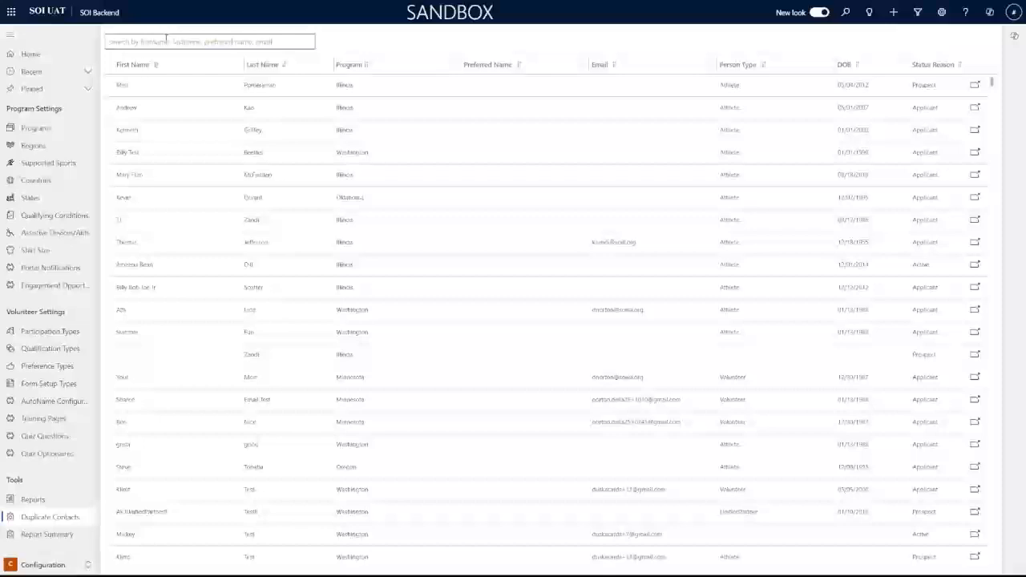
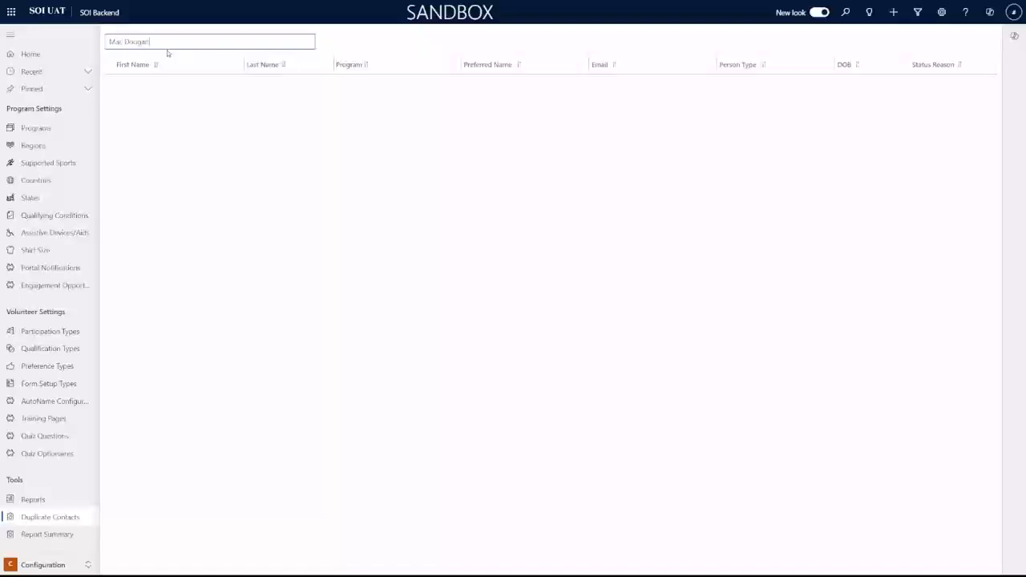
pyautogui.moveTo(163, 46); pyautogui.dragTo(57, 46)
pyautogui.press('BackSpace')
pyautogui.write('Dougall')
pyautogui.press('Return')
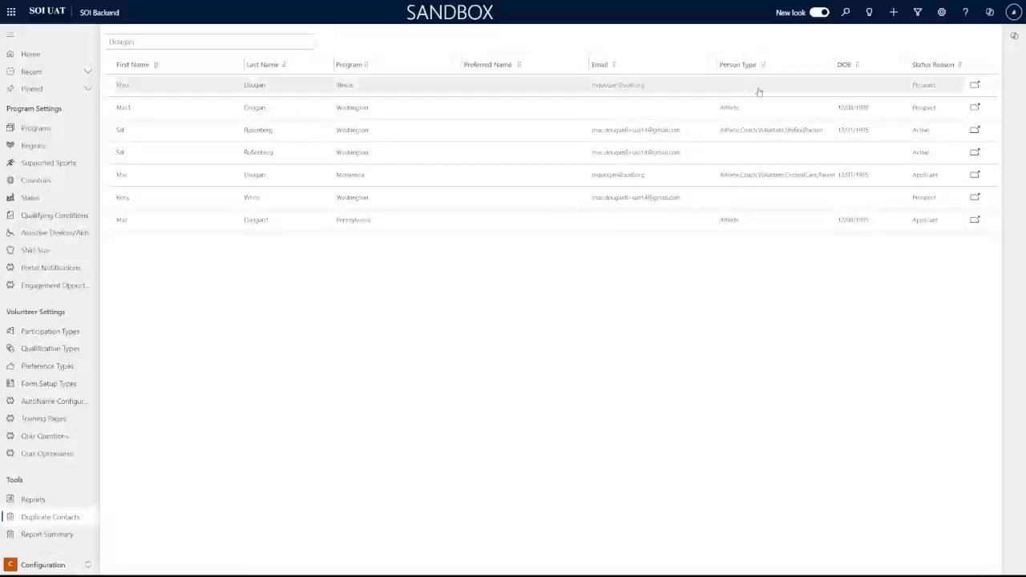
pyautogui.click(225, 88)
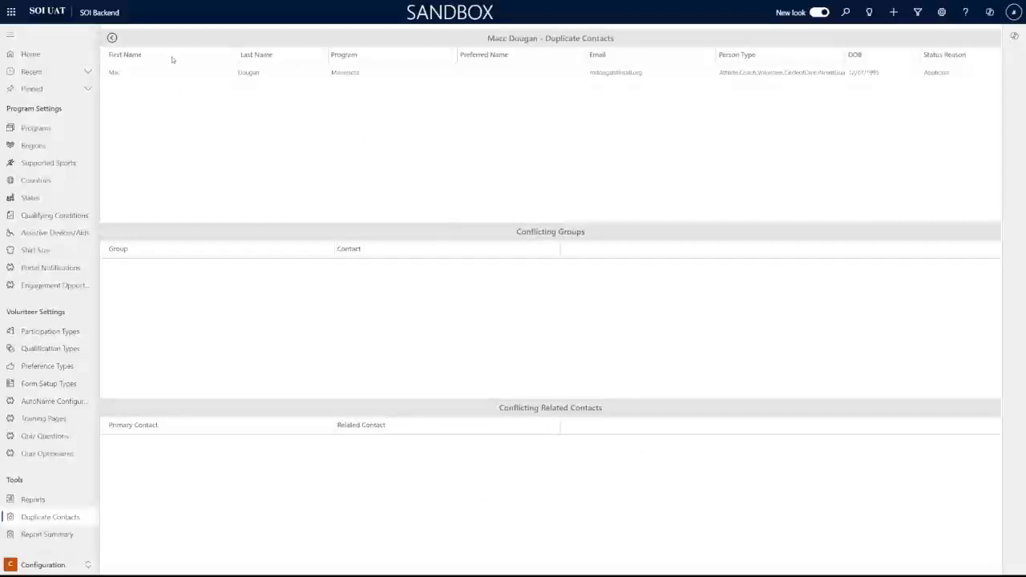
pyautogui.click(113, 38)
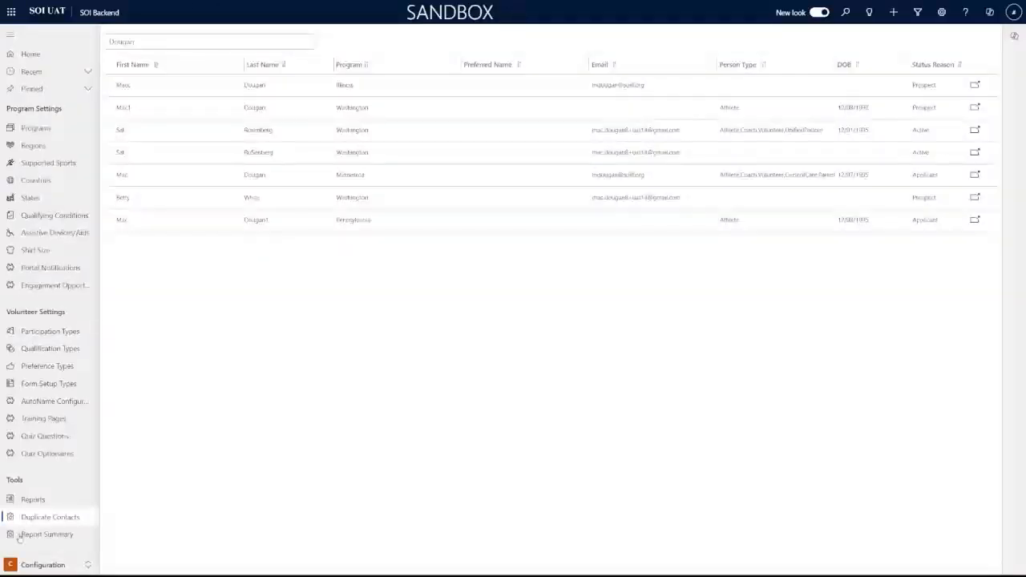
# Download the Qualification Tasks Template from Report Summary and open the xlsx in Excel
pyautogui.click(48, 535)
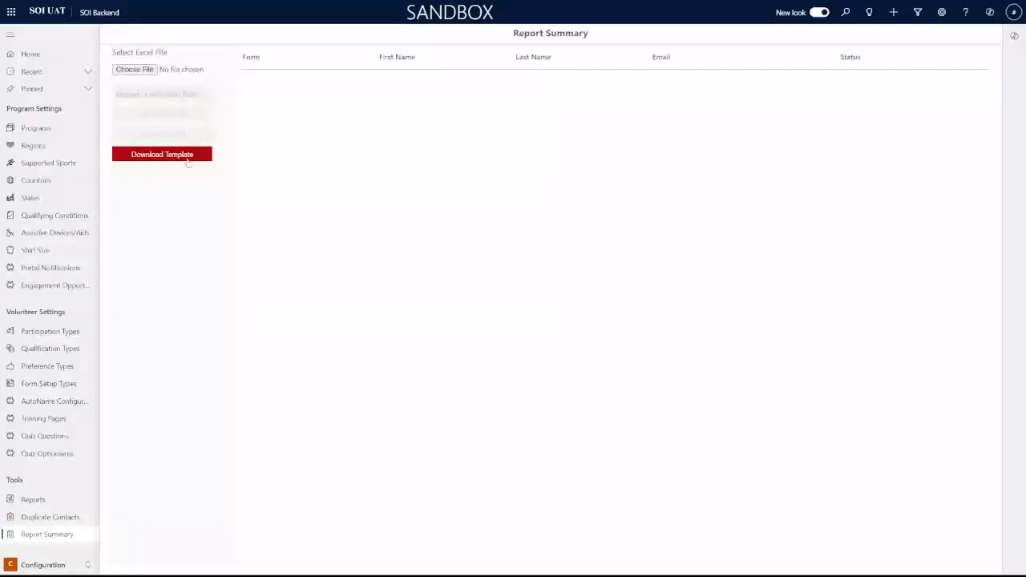
pyautogui.click(184, 158)
pyautogui.press('F11')
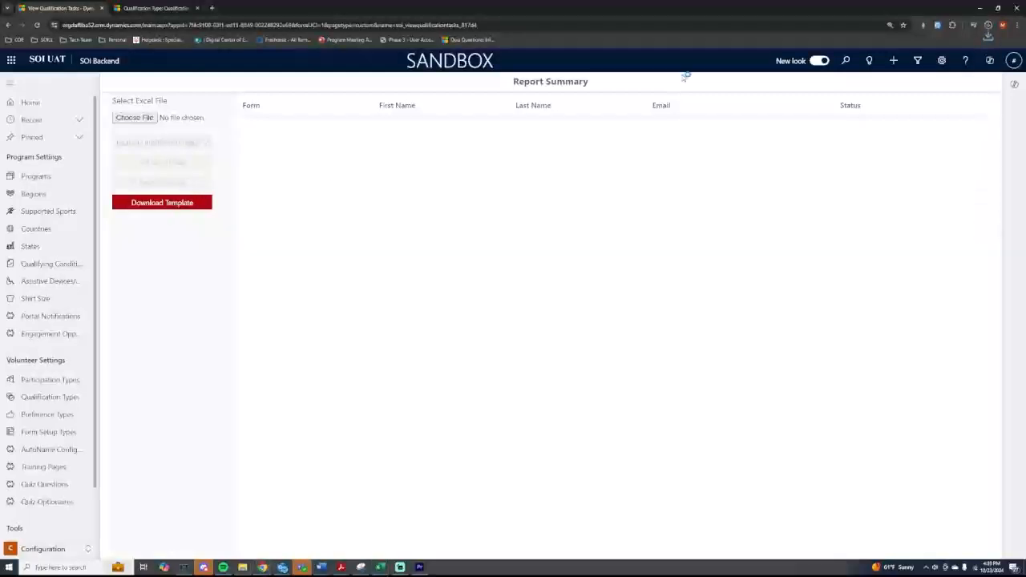
pyautogui.click(988, 24)
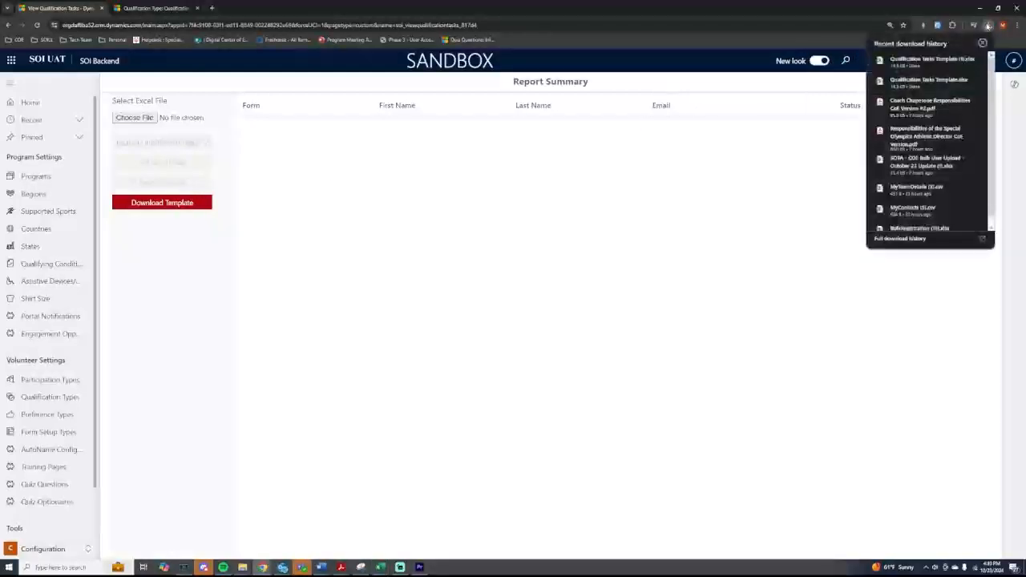
pyautogui.click(932, 61)
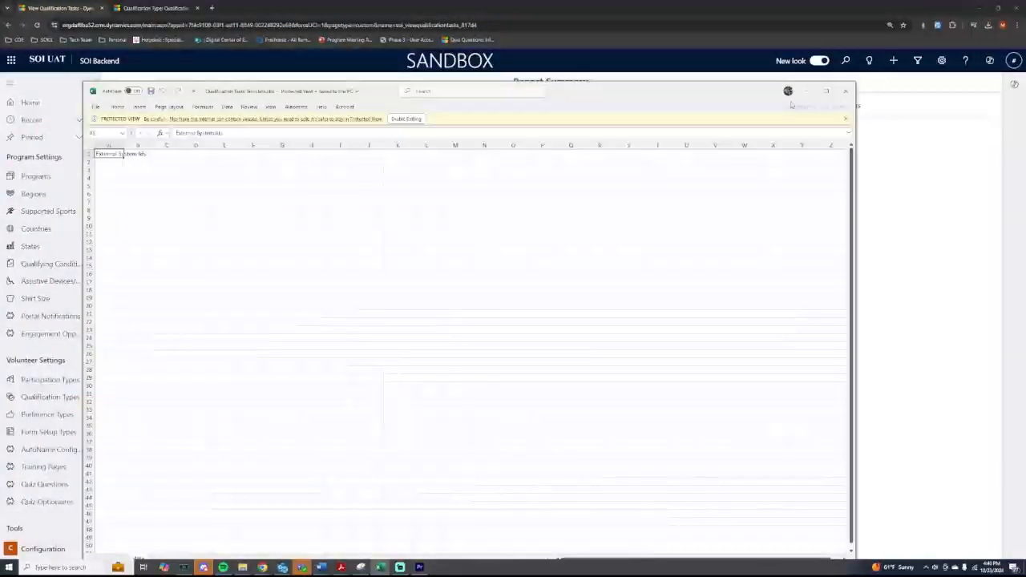
# Select the External System Ids sheet, then move Excel aside and restore the full-screen Report Summary page
pyautogui.click(88, 146)
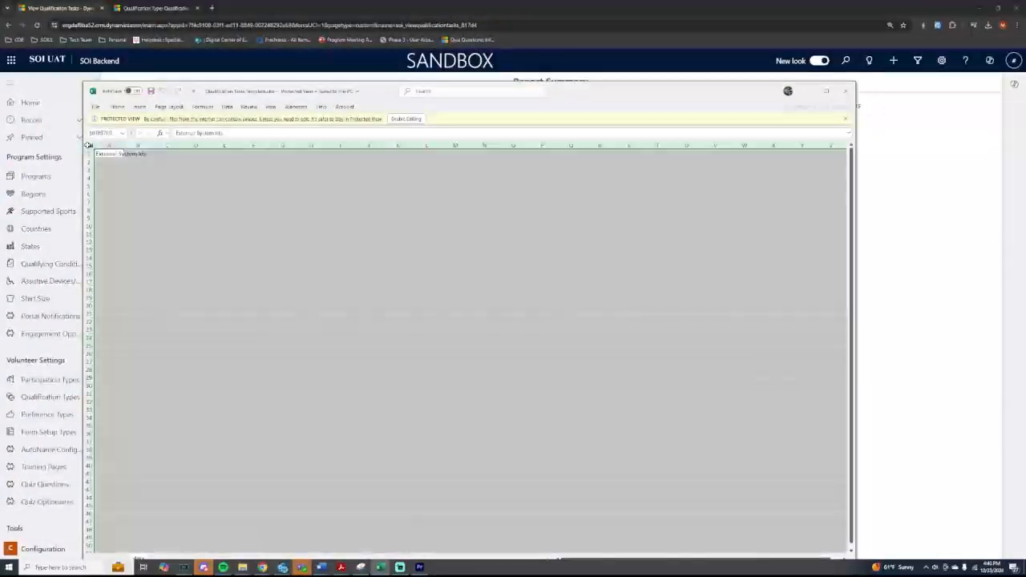
pyautogui.moveTo(591, 96); pyautogui.dragTo(1025, 138)
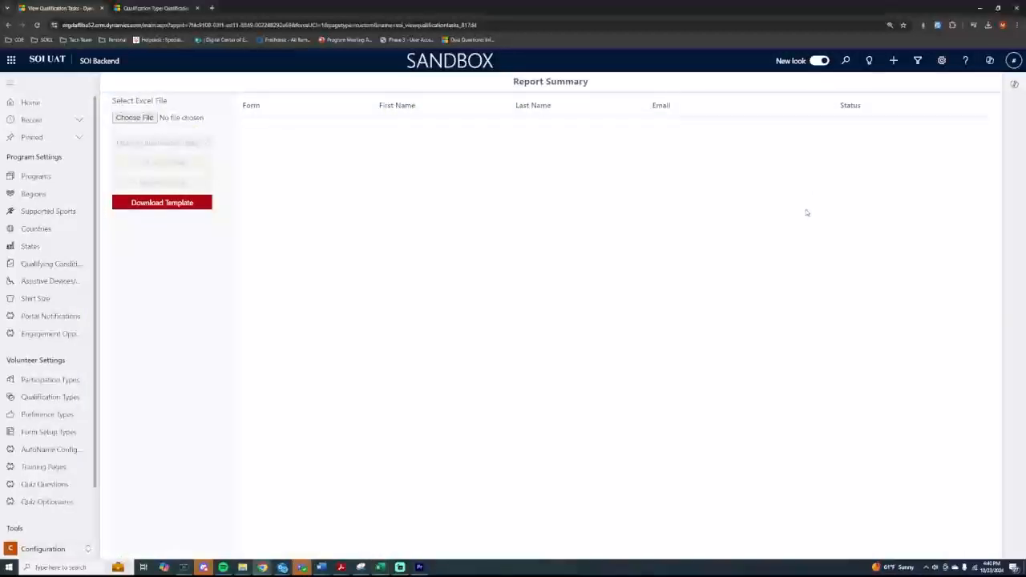
pyautogui.press('F11')
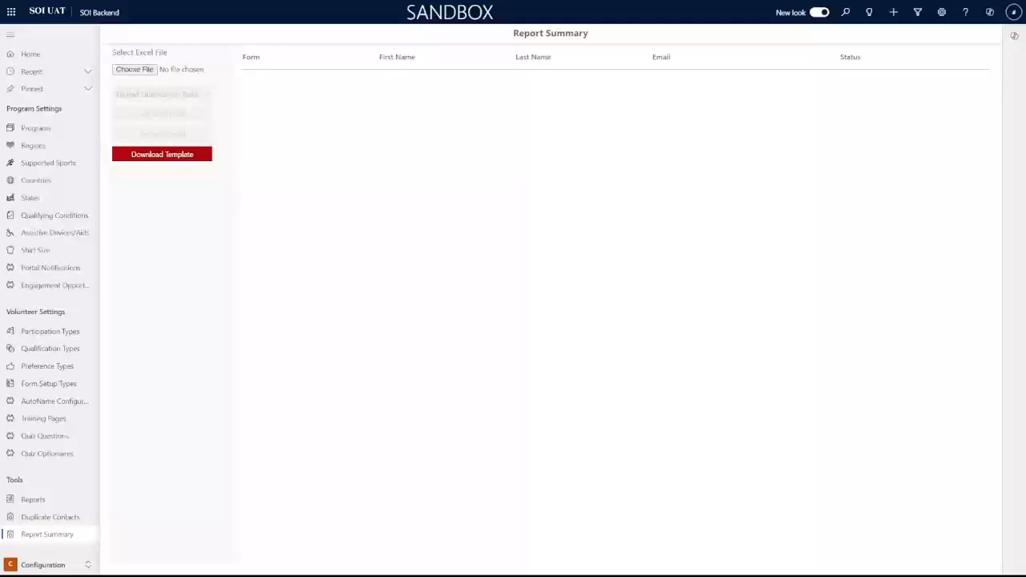
# Open the Programs list under Program Settings
pyautogui.click(49, 128)
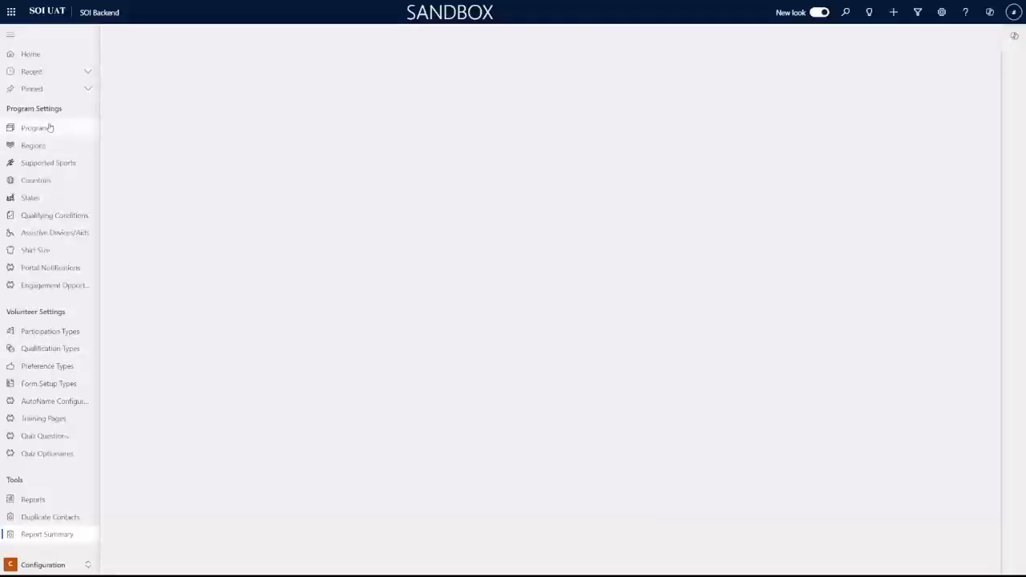